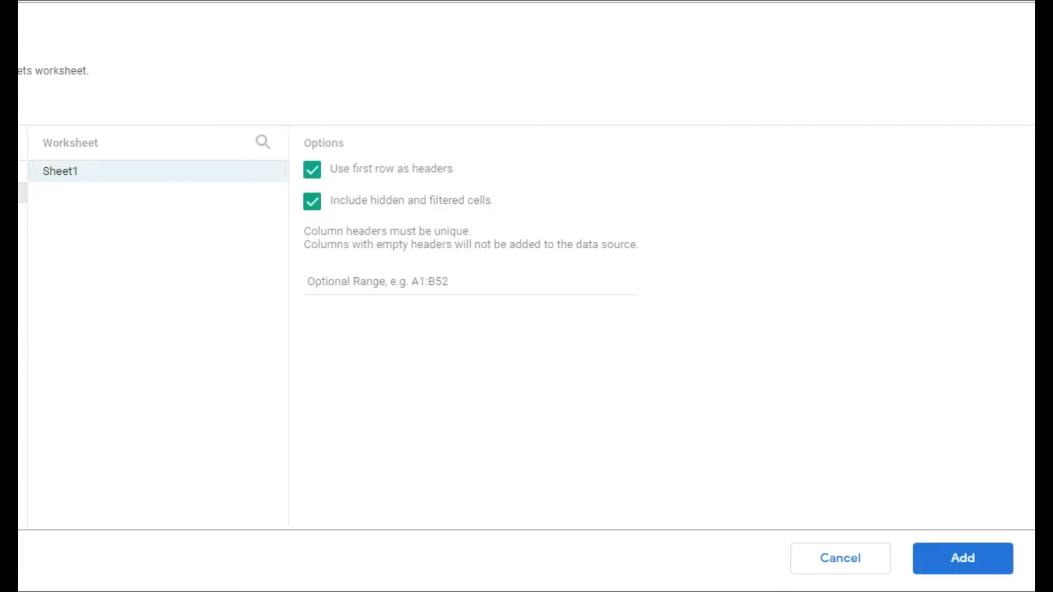
# Try to add Sheet1 as a data source with the first row as headers and hidden and filtered cells included
pyautogui.click(981, 562)
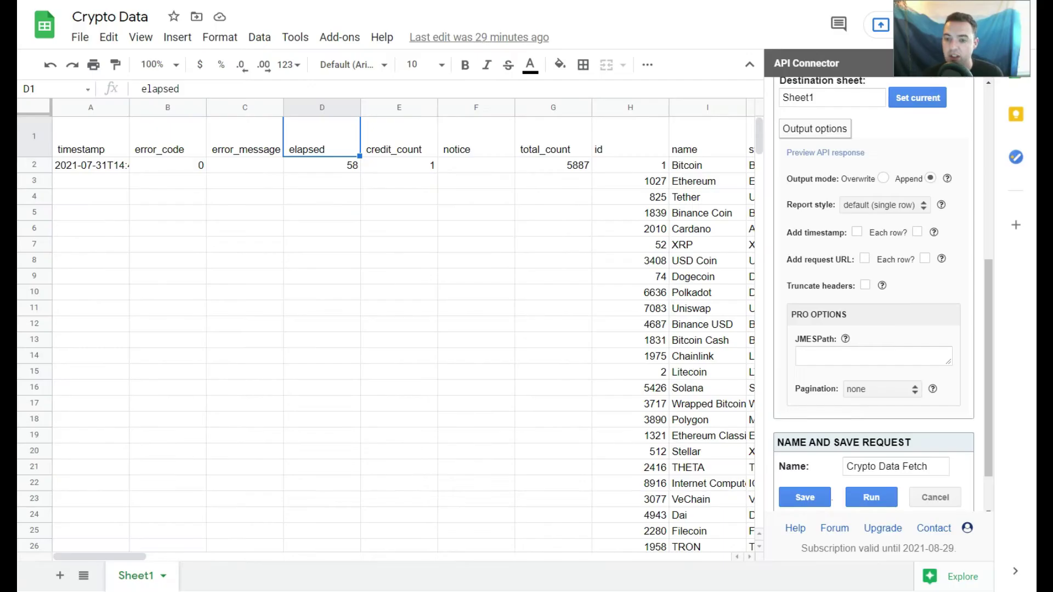
# In the Crypto Data spreadsheet, rename the column header in cell I1 to name1
pyautogui.click(705, 145)
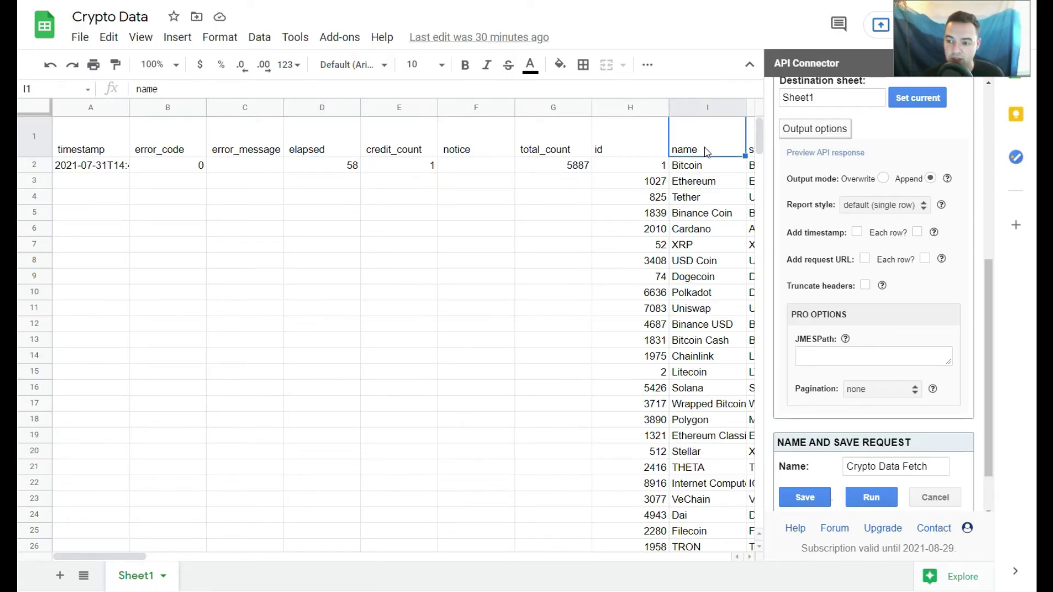
pyautogui.doubleClick(705, 152)
pyautogui.write('1')
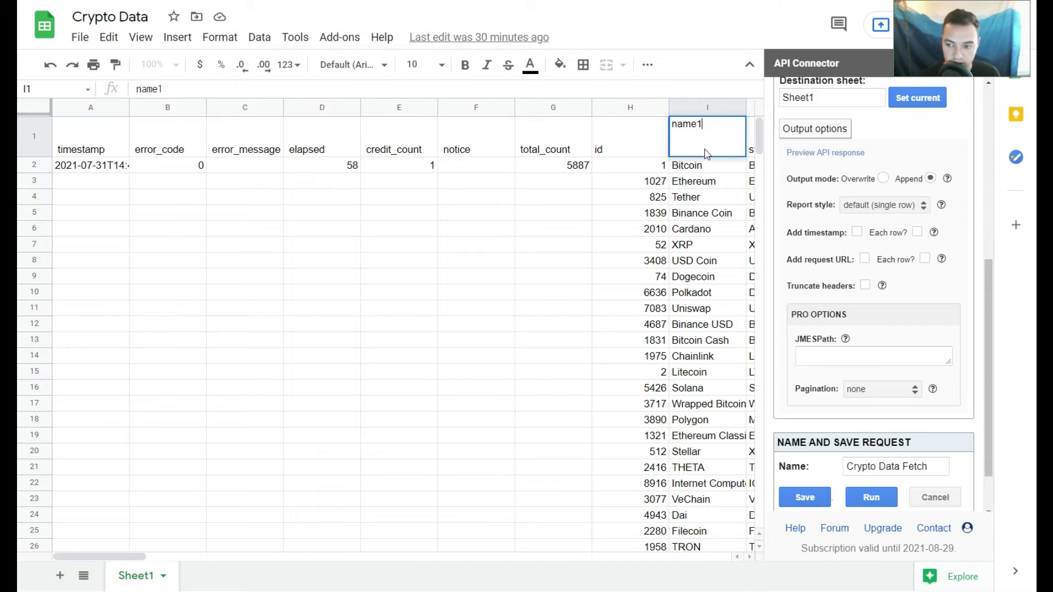
pyautogui.click(645, 137)
# Rename the column header in cell J1 to symbol1
pyautogui.press('Right')
pyautogui.press('Right')
pyautogui.press('Right')
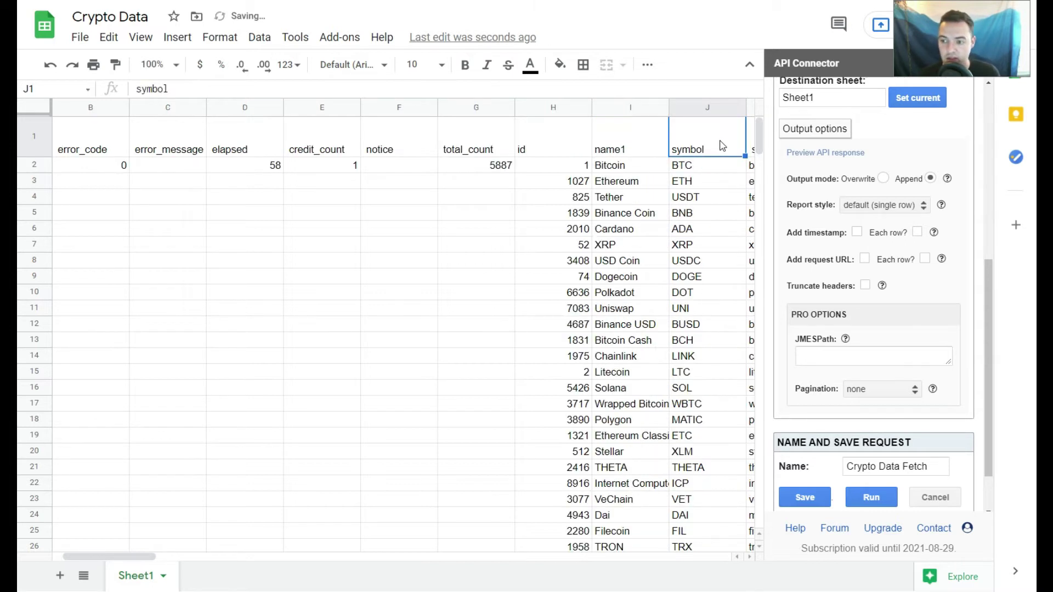
pyautogui.click(614, 150)
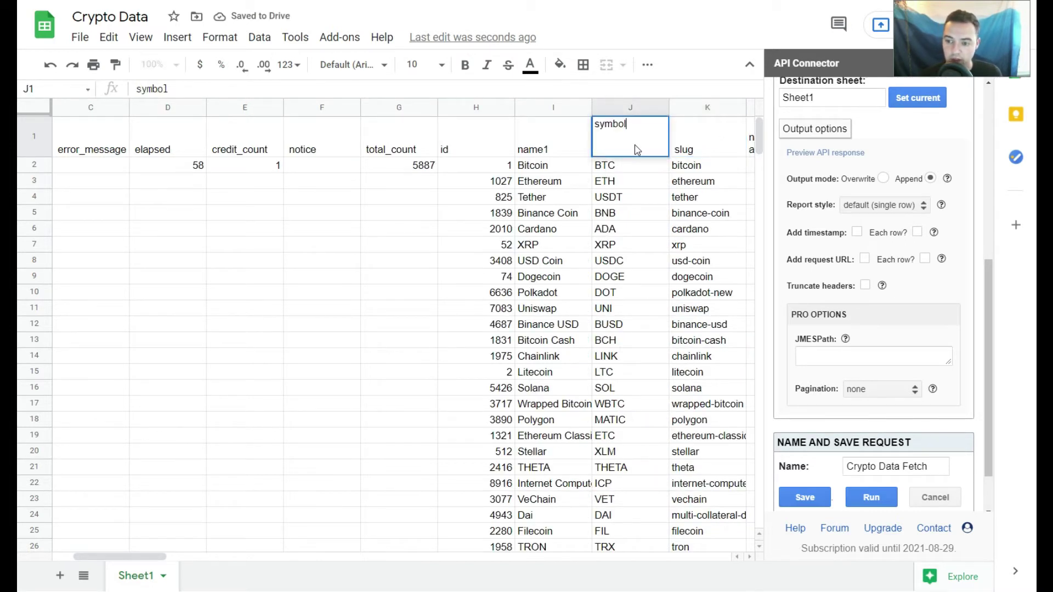
pyautogui.write('1')
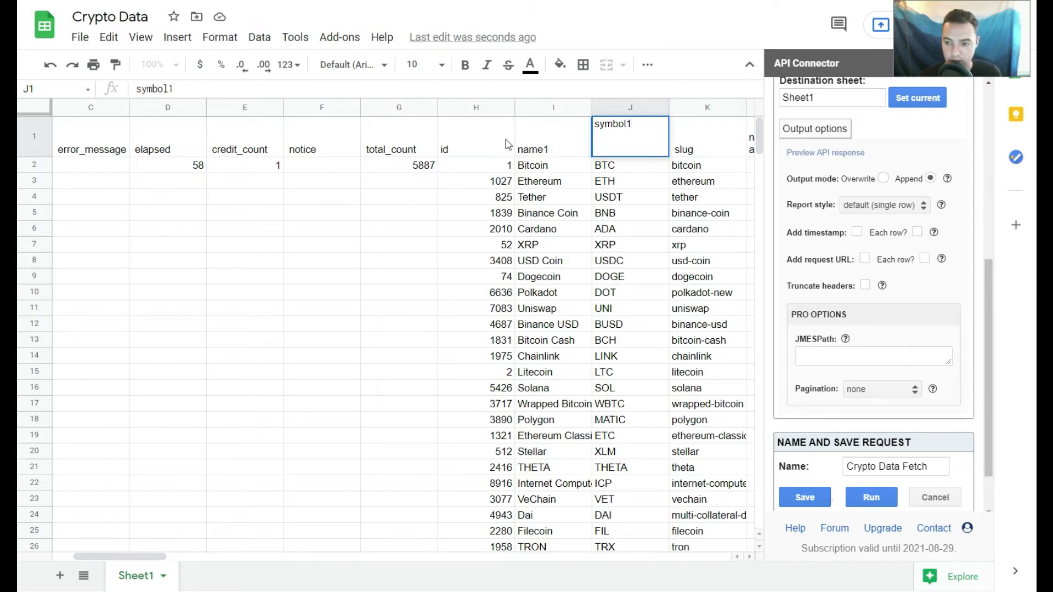
pyautogui.click(508, 143)
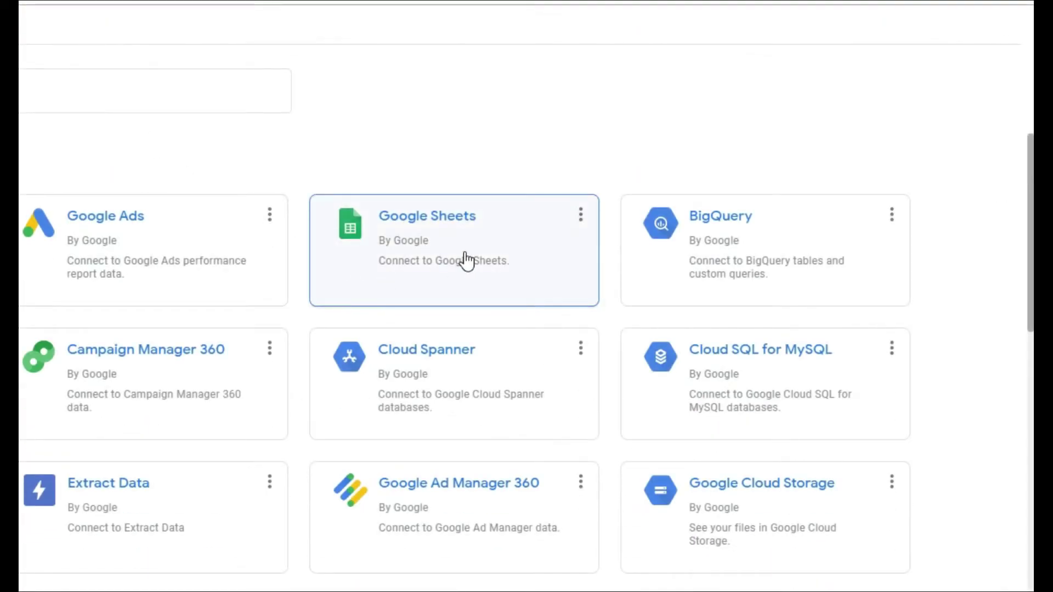
# Back in the Data Studio report, add Sheet1 through the Google Sheets connector, using the first row as headers and including hidden and filtered cells
pyautogui.click(529, 243)
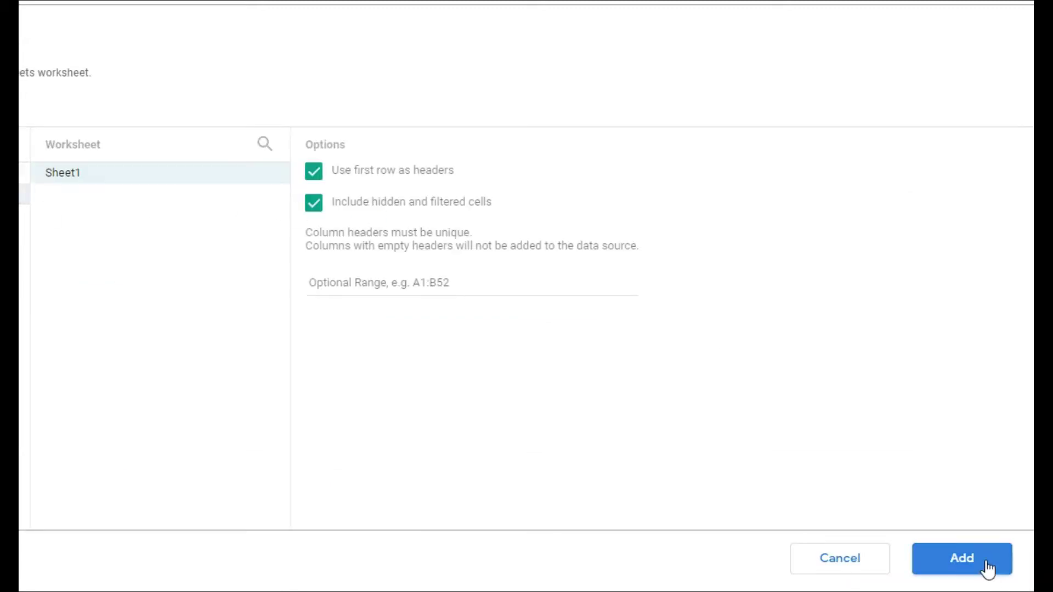
pyautogui.click(988, 562)
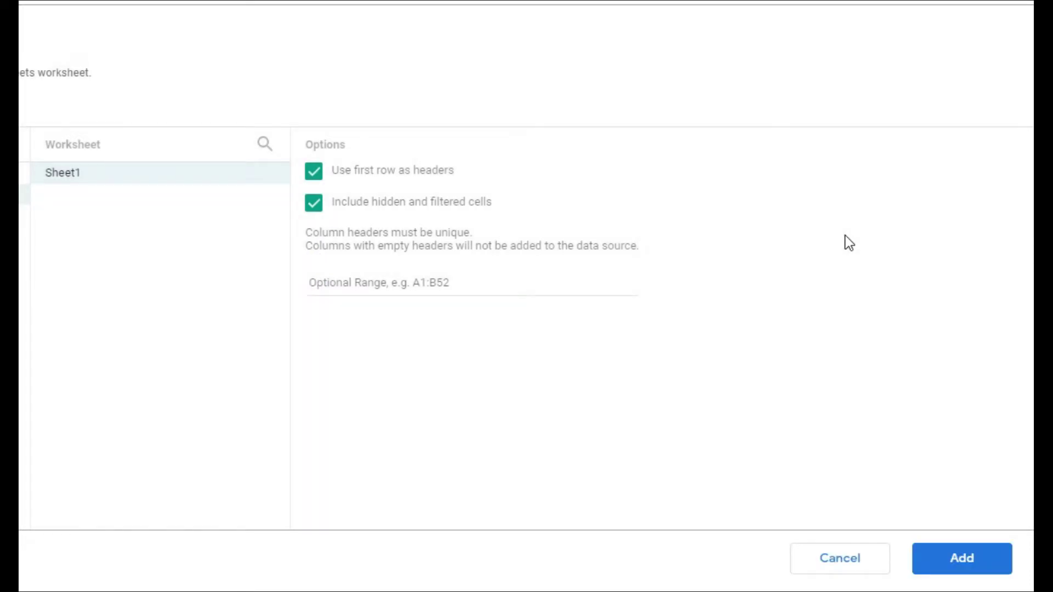
pyautogui.click(961, 559)
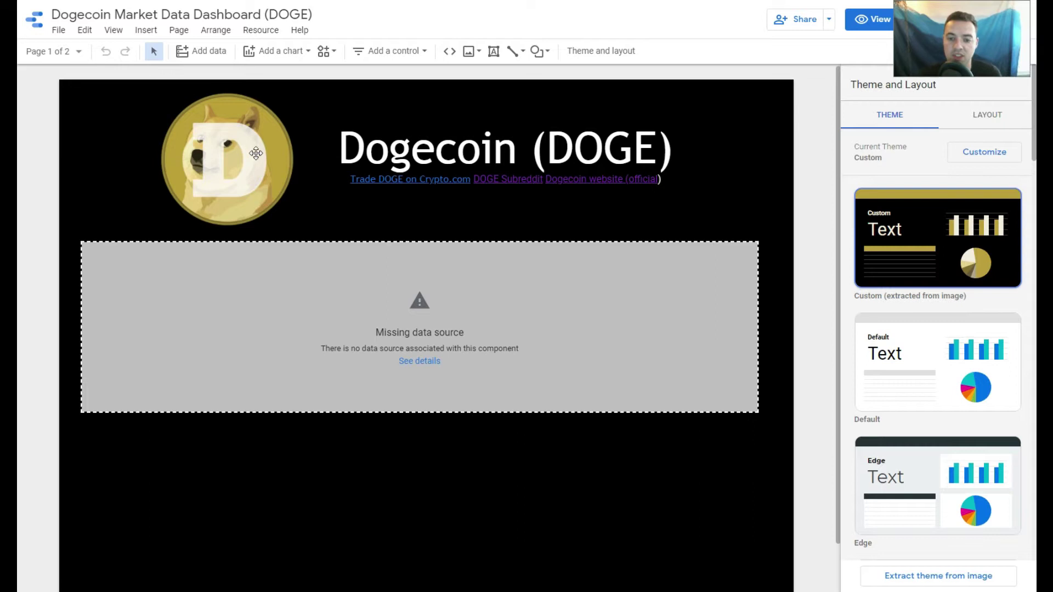
# Open the Crypto Data - Sheet1 data source for editing from the report's added data sources
pyautogui.click(260, 30)
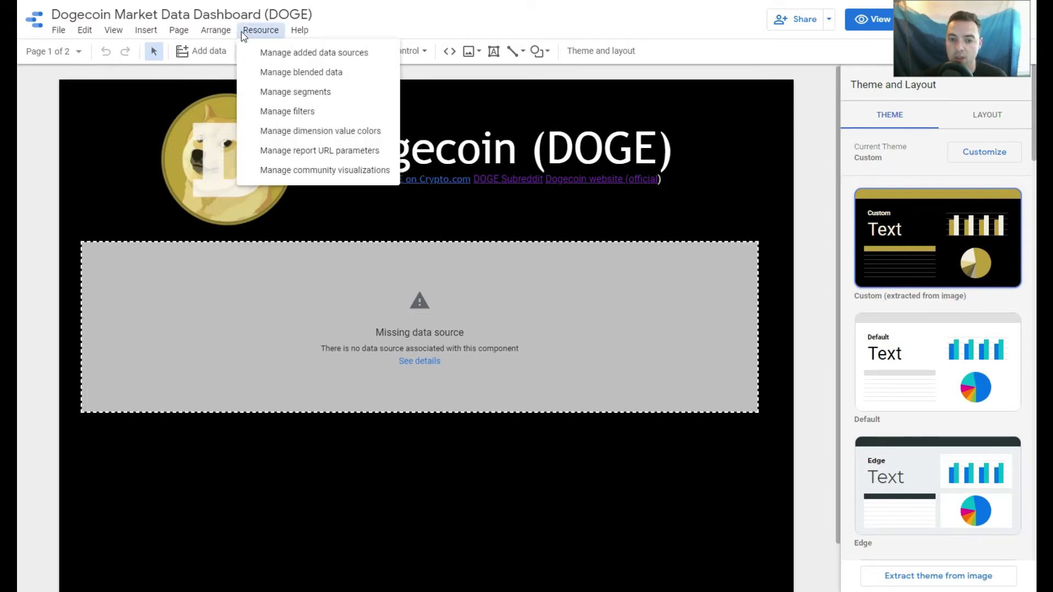
pyautogui.click(270, 55)
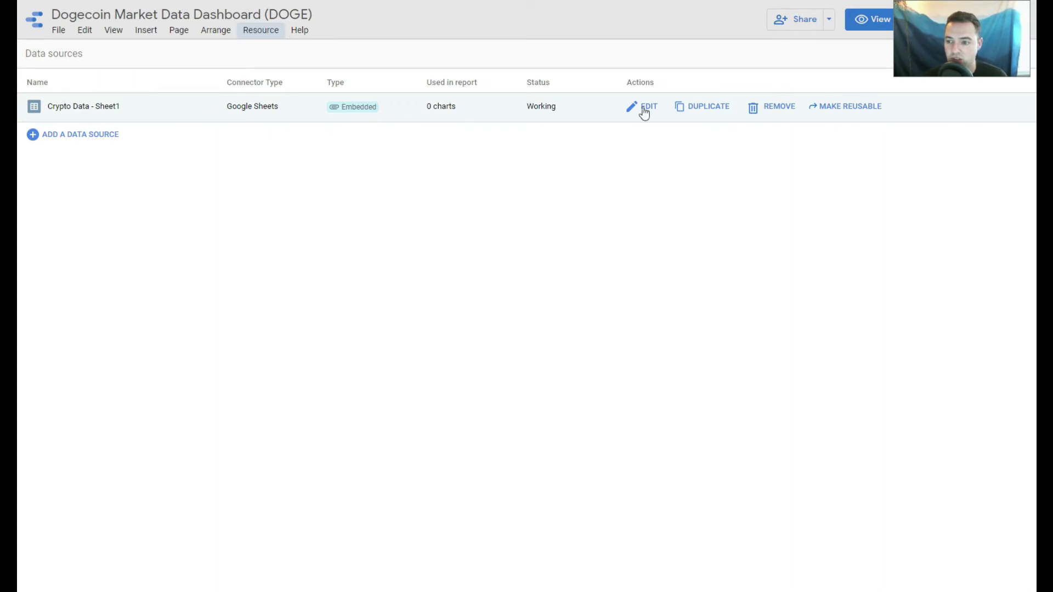
pyautogui.click(642, 109)
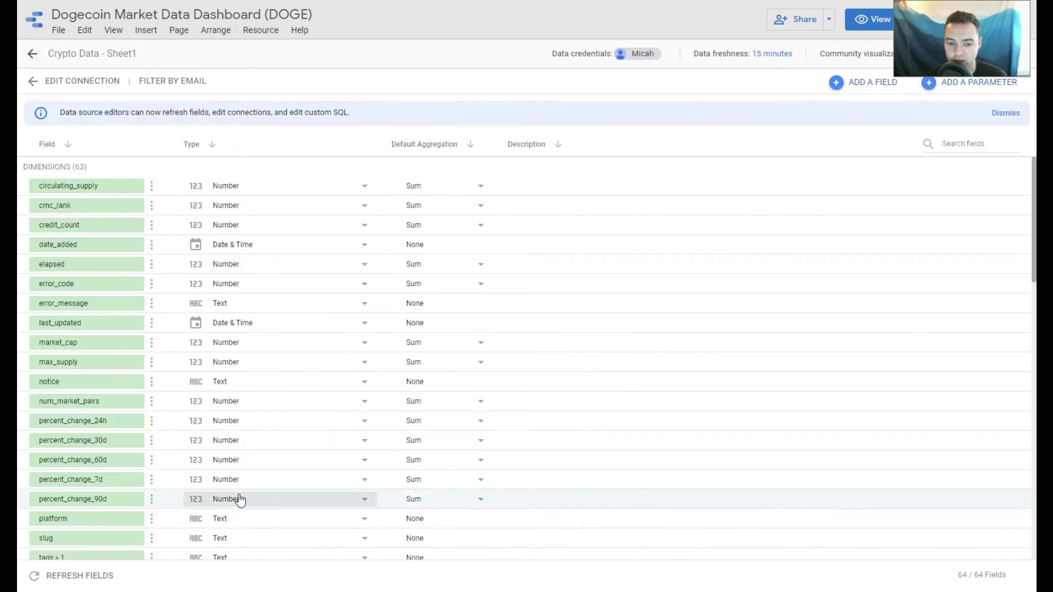
# Review the names, types and default aggregations of all fields in the data source, then return to the report page
pyautogui.scroll(-2, 110, 384)
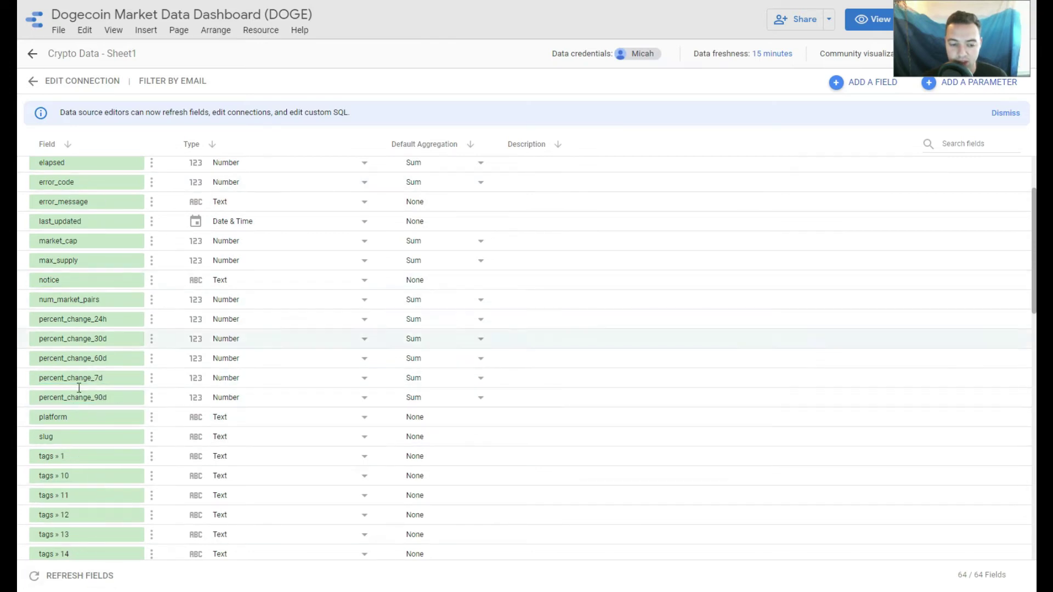
pyautogui.scroll(3, 102, 334)
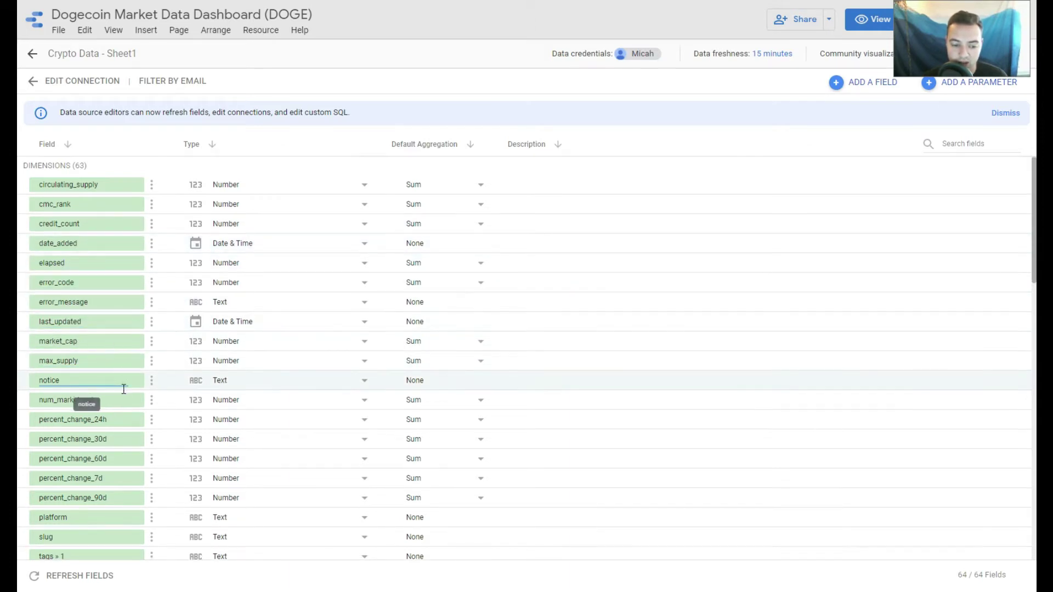
pyautogui.scroll(-1, 125, 390)
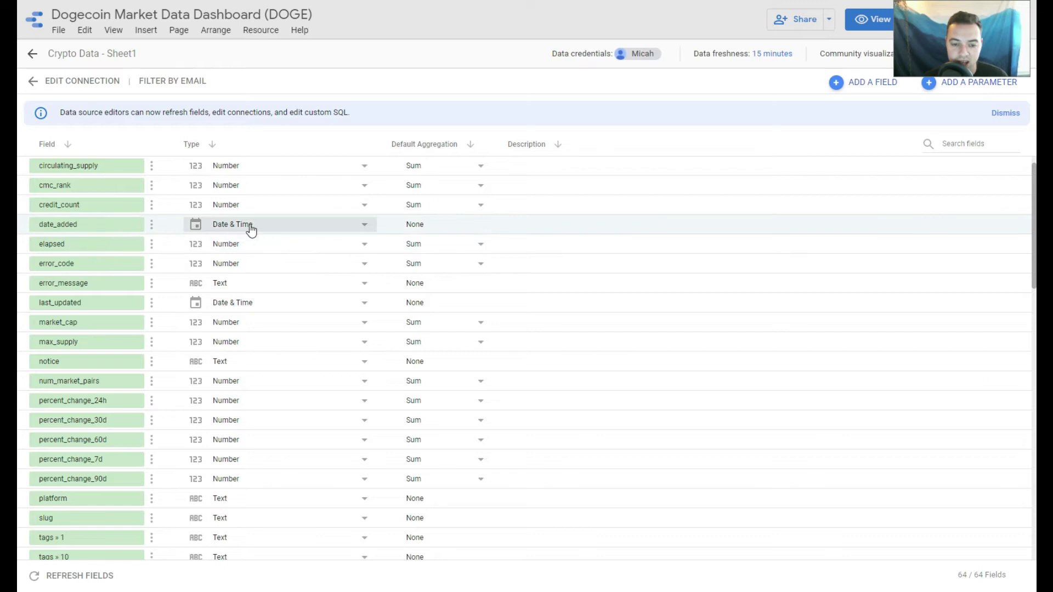
pyautogui.scroll(-1, 164, 301)
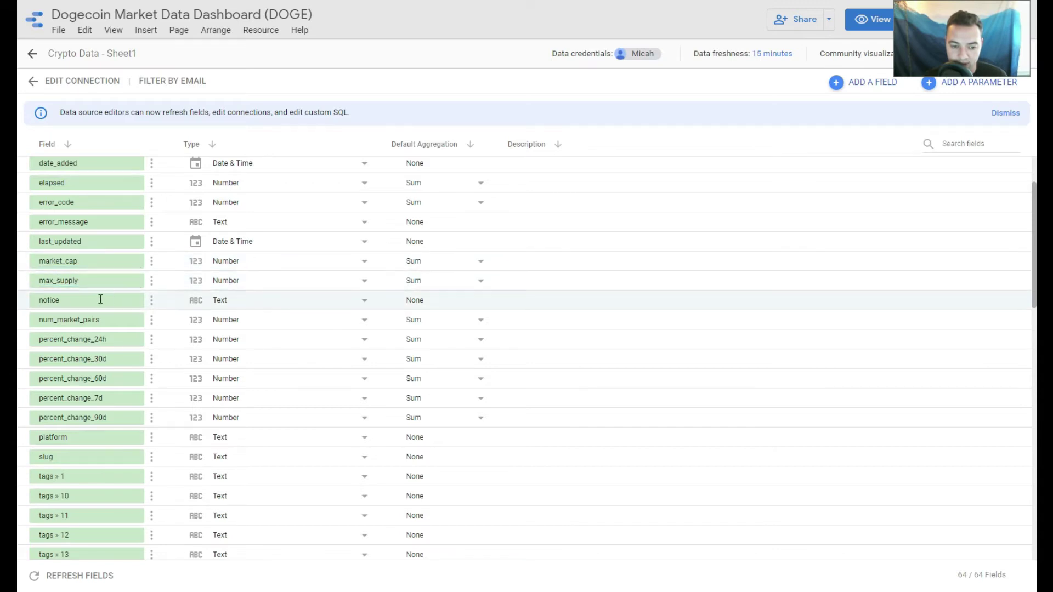
pyautogui.scroll(-1, 107, 312)
pyautogui.scroll(-2, 165, 400)
pyautogui.scroll(-5, 157, 475)
pyautogui.scroll(-4, 140, 500)
pyautogui.scroll(-3, 137, 496)
pyautogui.scroll(-4, 138, 491)
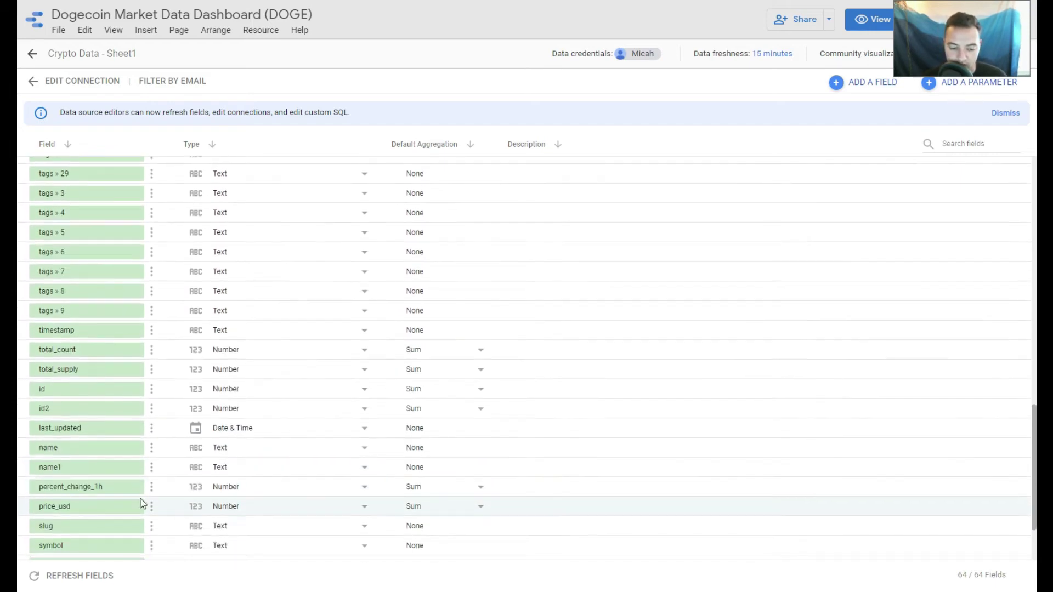
pyautogui.scroll(-2, 189, 508)
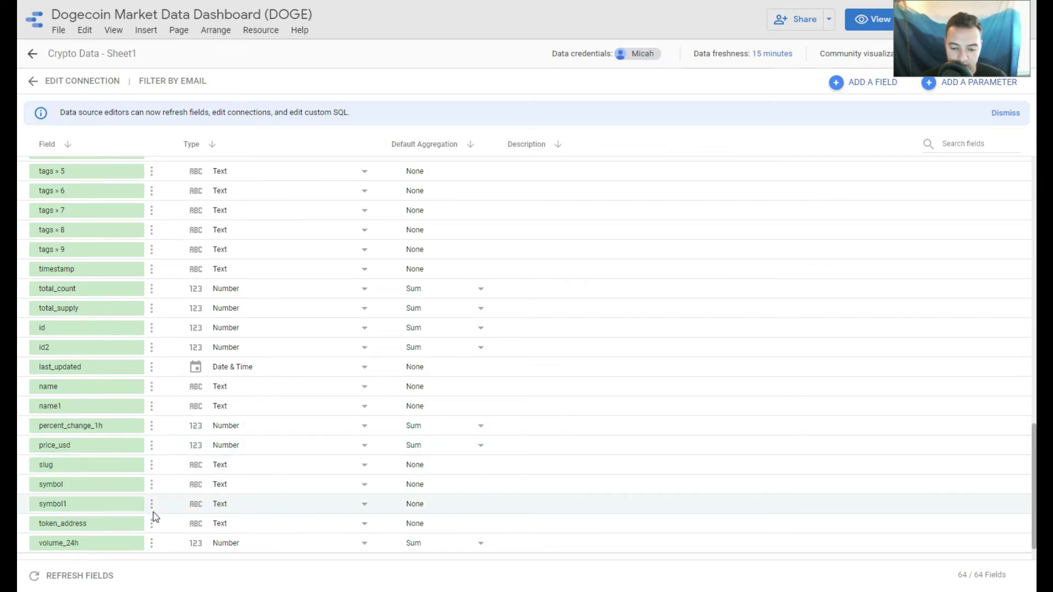
pyautogui.scroll(-1, 159, 511)
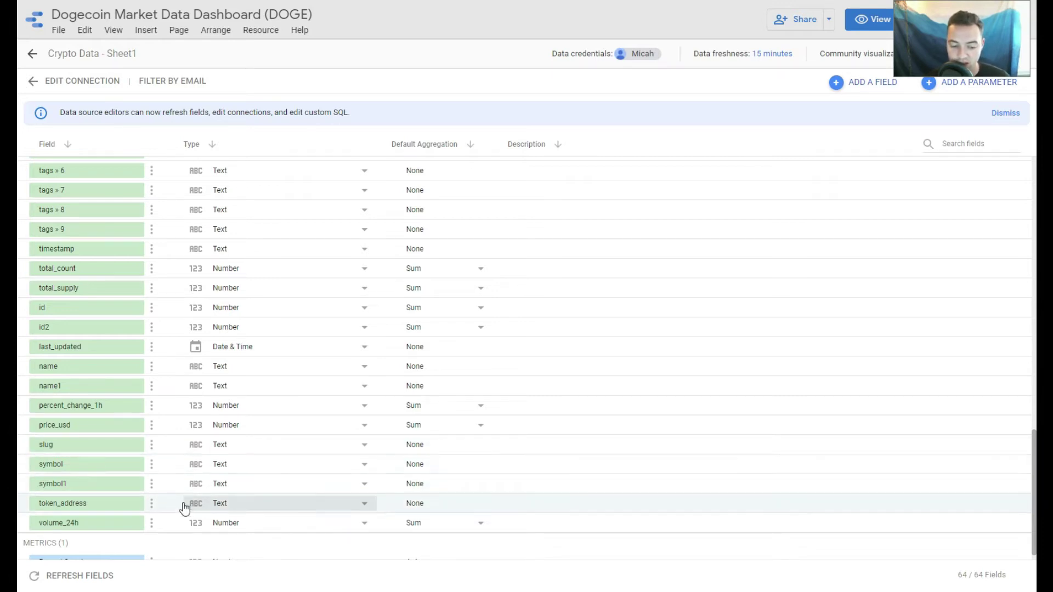
pyautogui.scroll(-1, 245, 504)
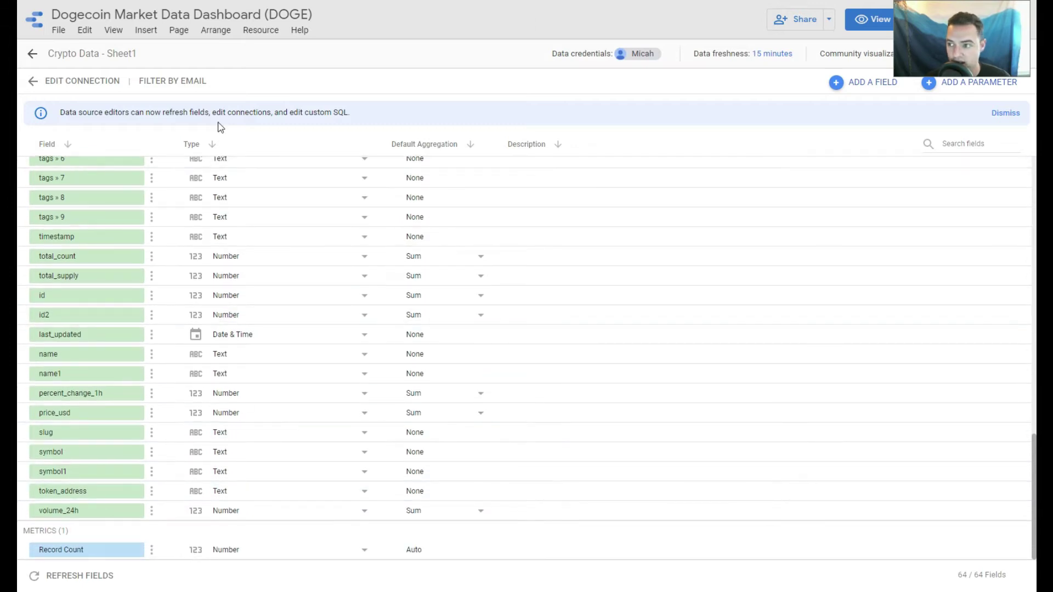
pyautogui.click(31, 60)
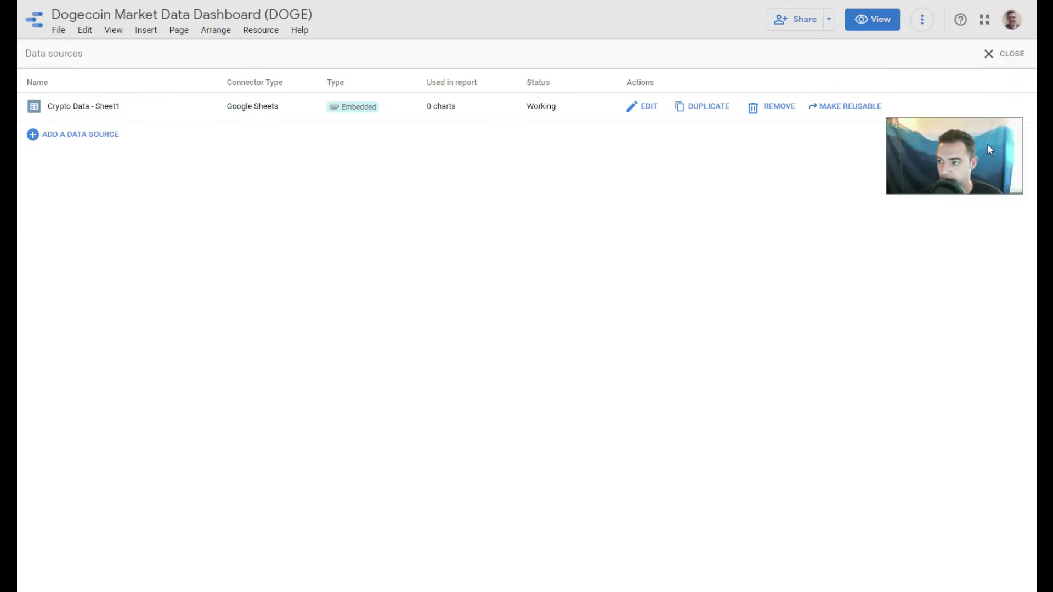
pyautogui.click(998, 53)
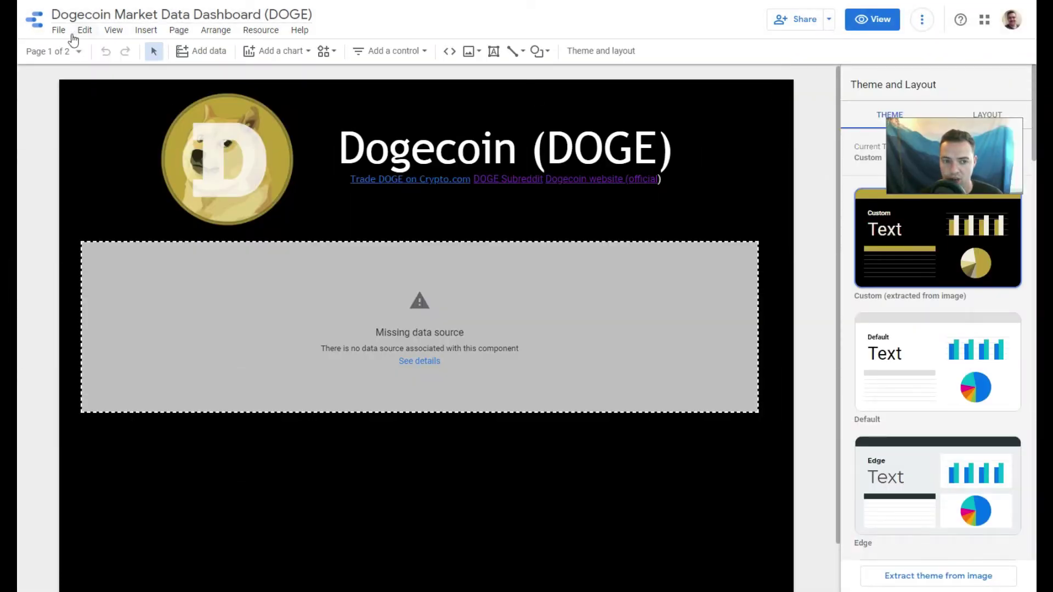
# Refresh the report data and delete the chart with the missing data source below the Dogecoin heading
pyautogui.click(112, 32)
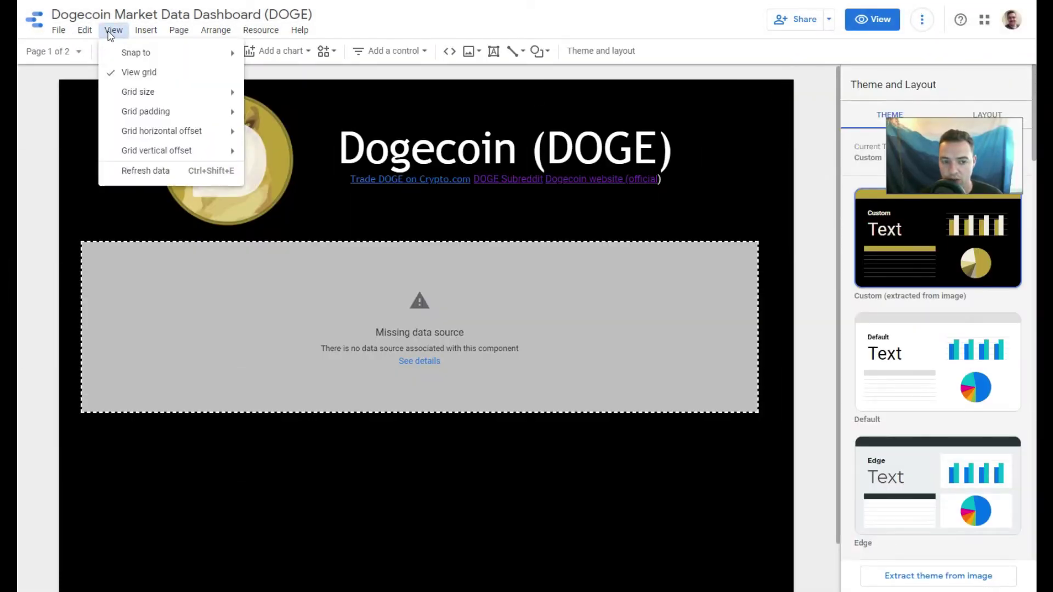
pyautogui.click(141, 170)
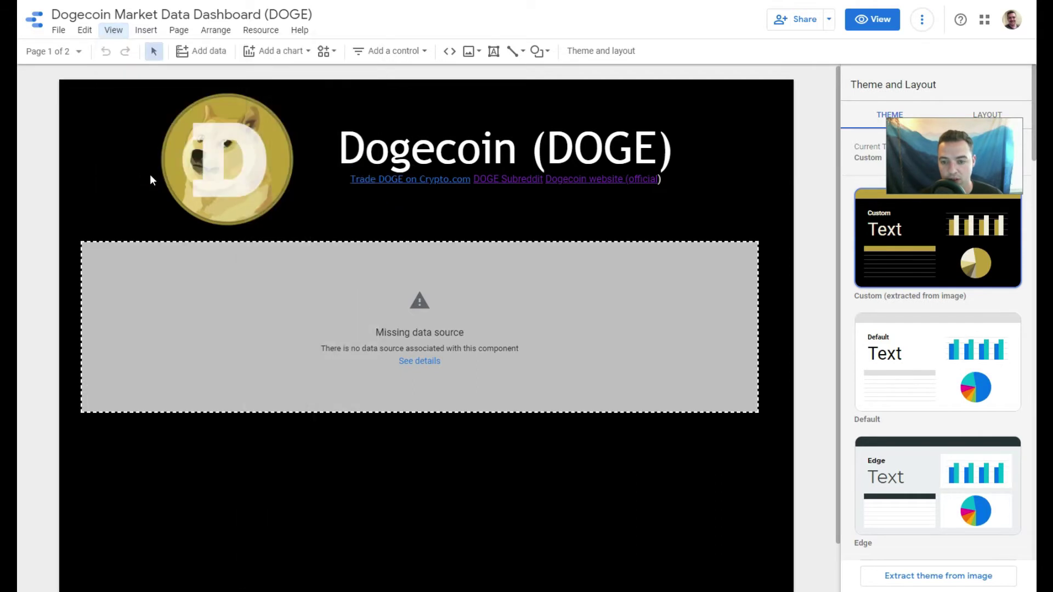
pyautogui.moveTo(514, 358); pyautogui.dragTo(527, 329)
pyautogui.moveTo(884, 144); pyautogui.dragTo(992, 36)
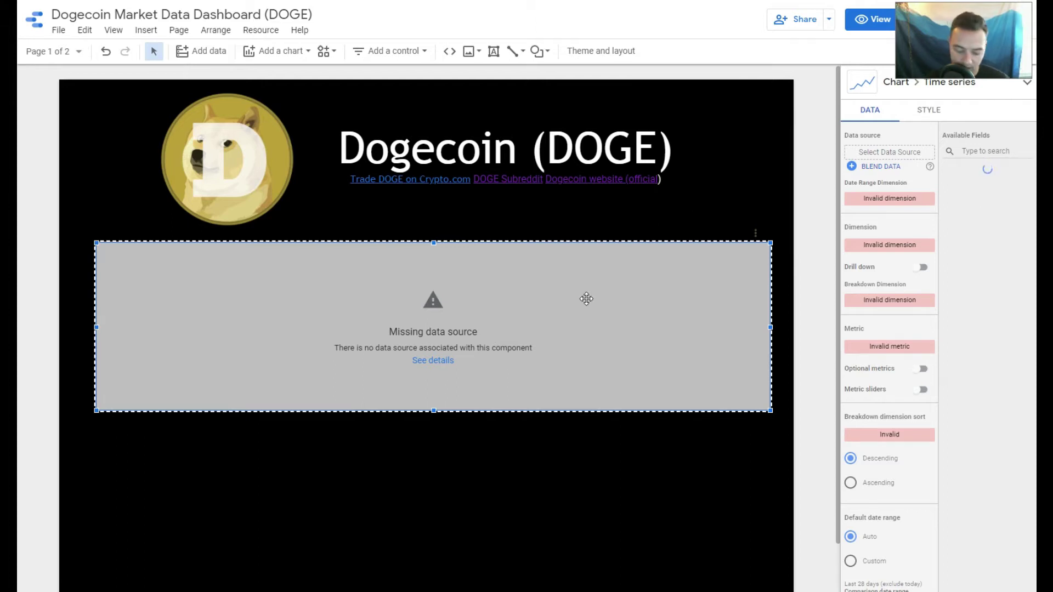
pyautogui.press('Delete')
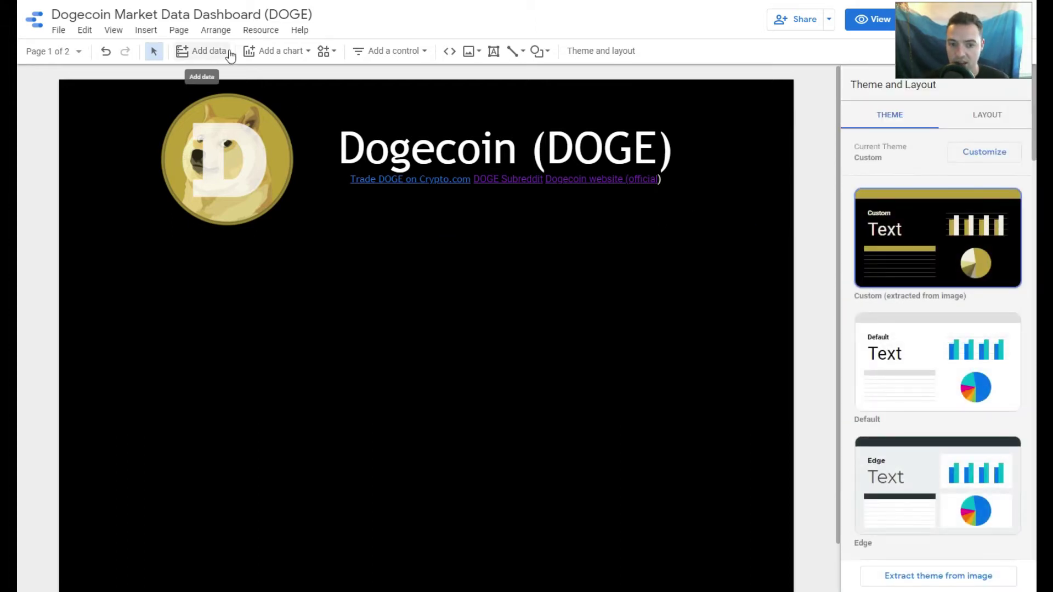
# Add a time series chart below the Dogecoin heading and widen it across most of the page
pyautogui.click(273, 51)
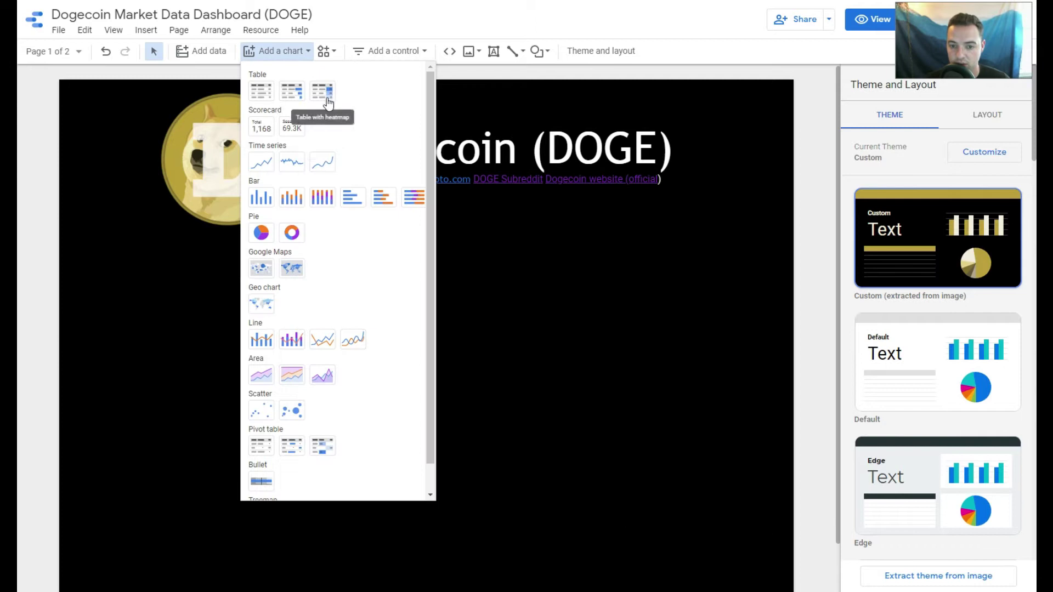
pyautogui.click(261, 162)
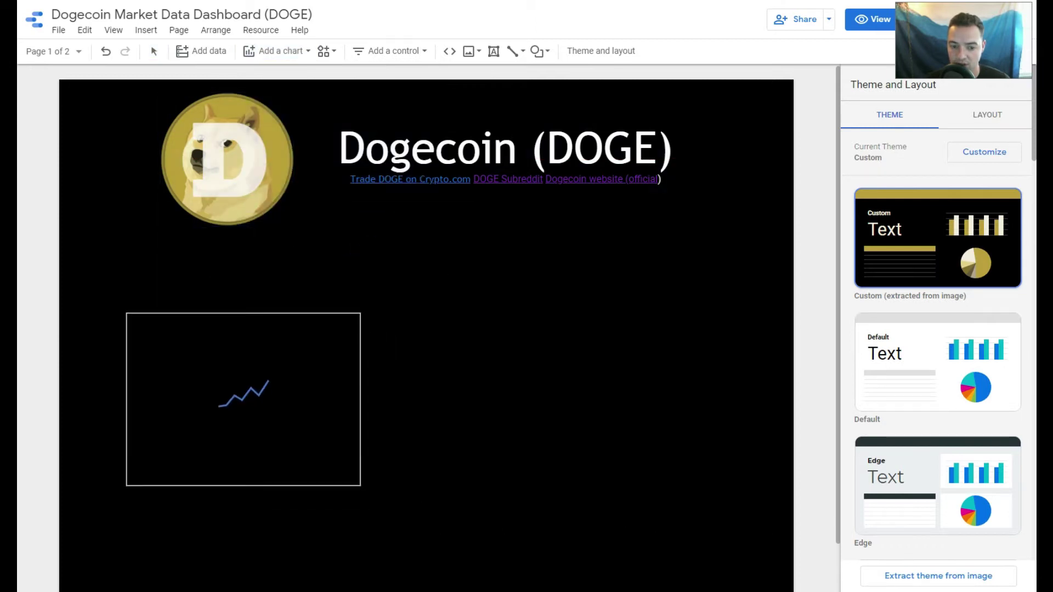
pyautogui.click(239, 358)
pyautogui.moveTo(355, 447); pyautogui.dragTo(740, 446)
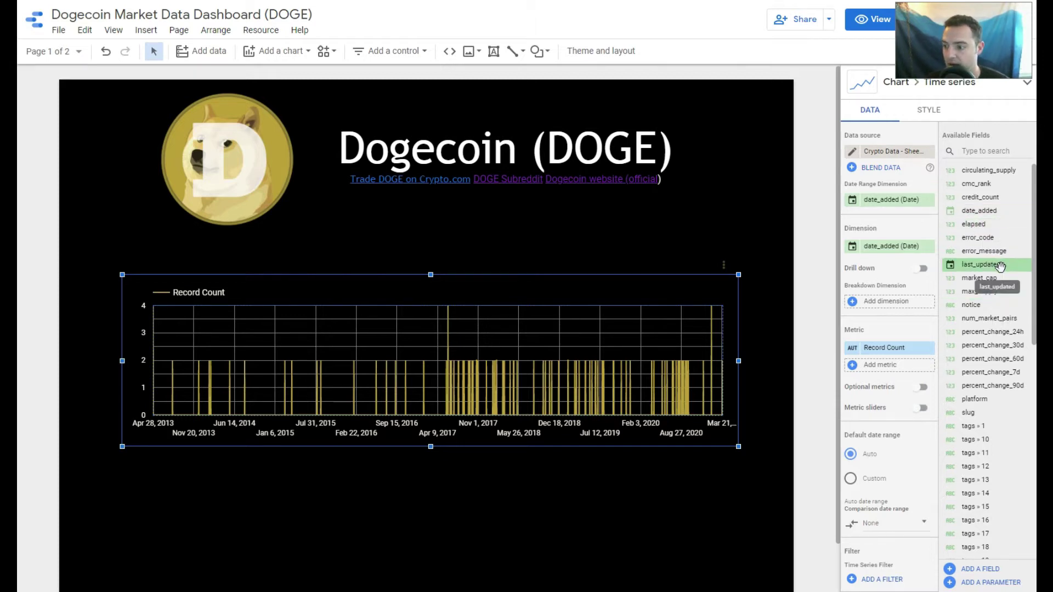
# Set both the date range dimension and the dimension of the time series chart to last_updated
pyautogui.moveTo(999, 266); pyautogui.dragTo(906, 200)
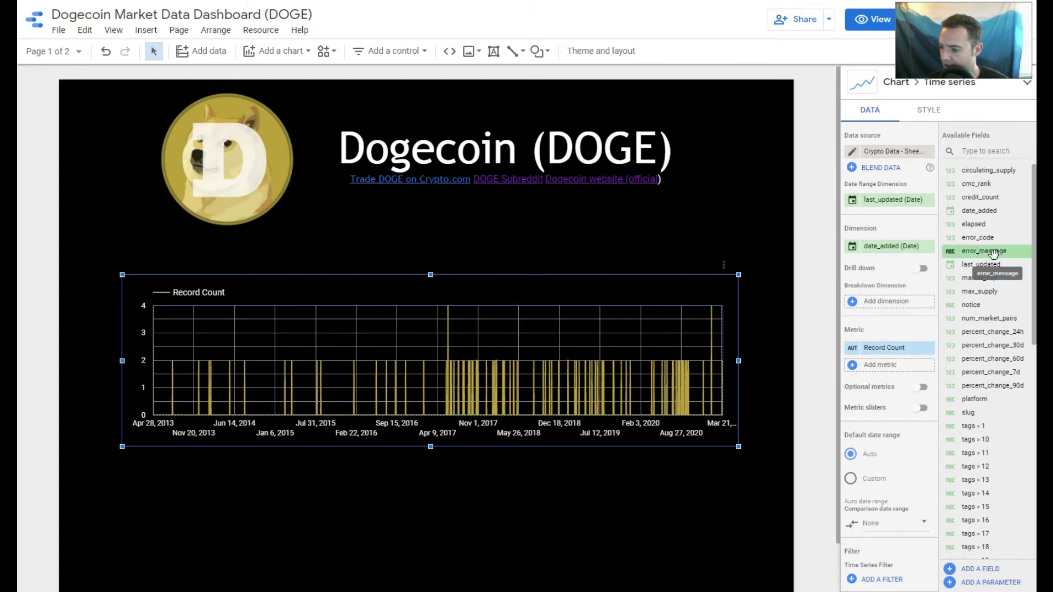
pyautogui.moveTo(983, 265); pyautogui.dragTo(900, 248)
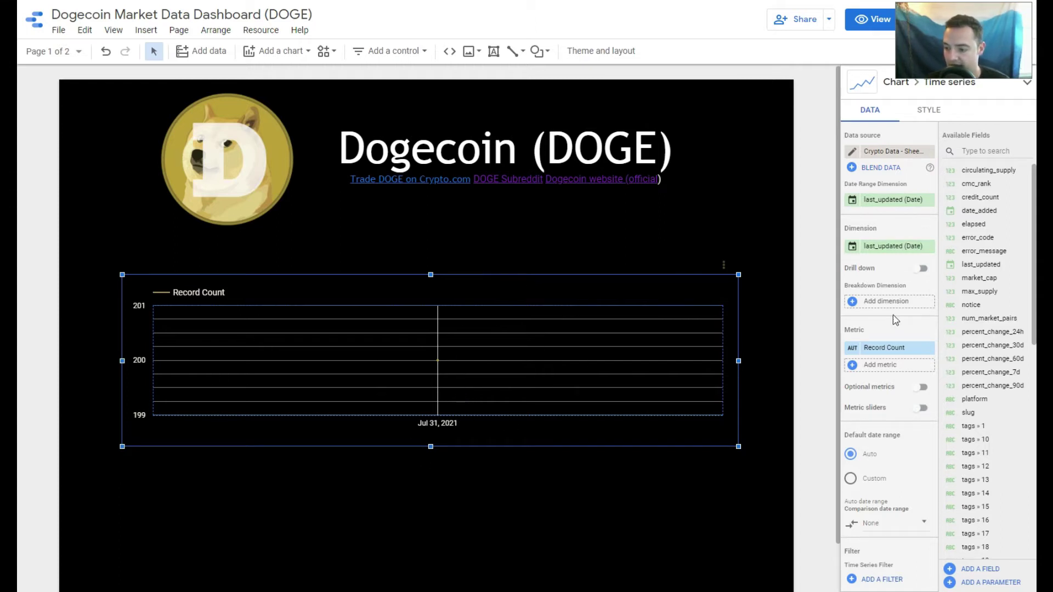
# Replace the time series chart's Record Count metric with price_usd
pyautogui.scroll(-1, 987, 384)
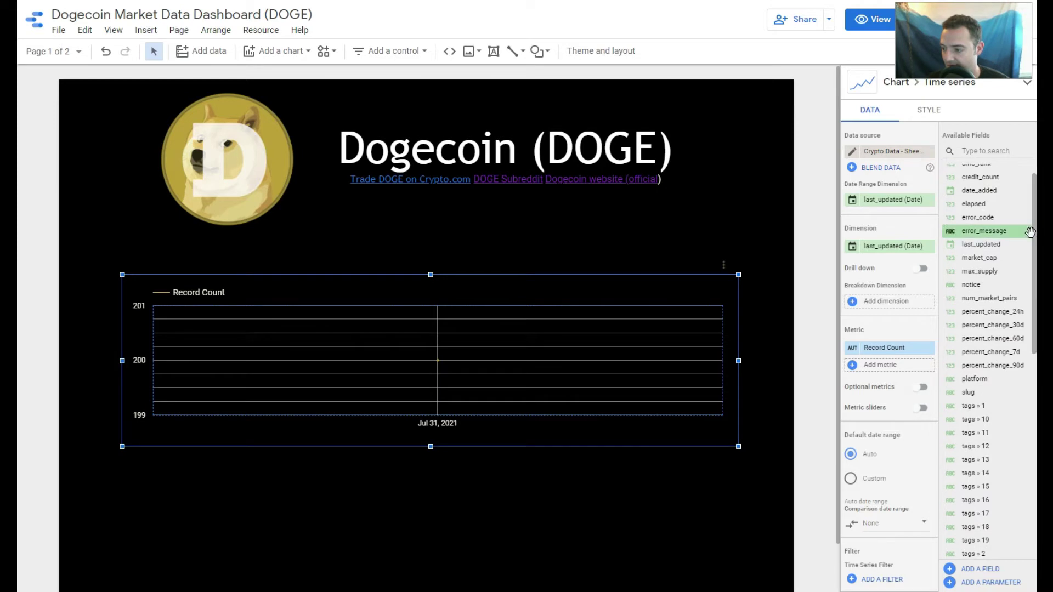
pyautogui.moveTo(1034, 236); pyautogui.dragTo(1033, 447)
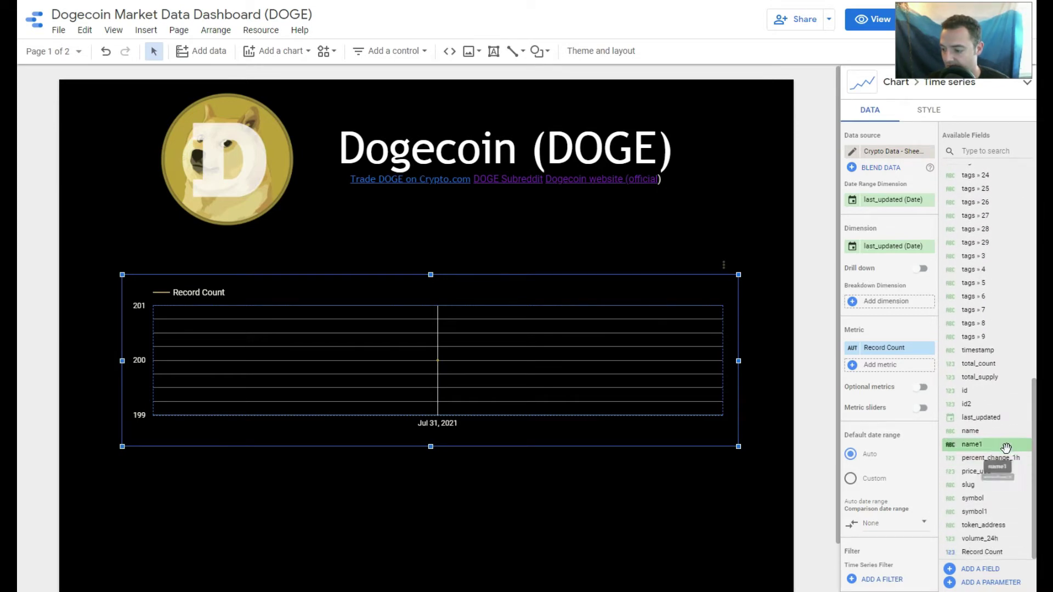
pyautogui.moveTo(1006, 473); pyautogui.dragTo(913, 351)
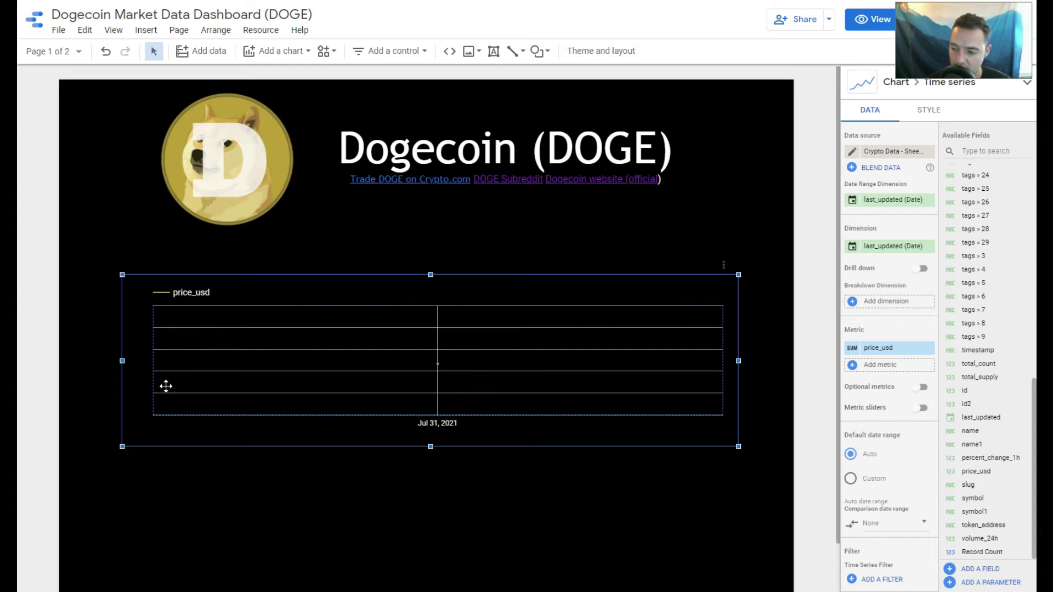
# Start a new filter on the time series chart and name it Doge Filter
pyautogui.scroll(-2, 897, 435)
pyautogui.scroll(-2, 900, 466)
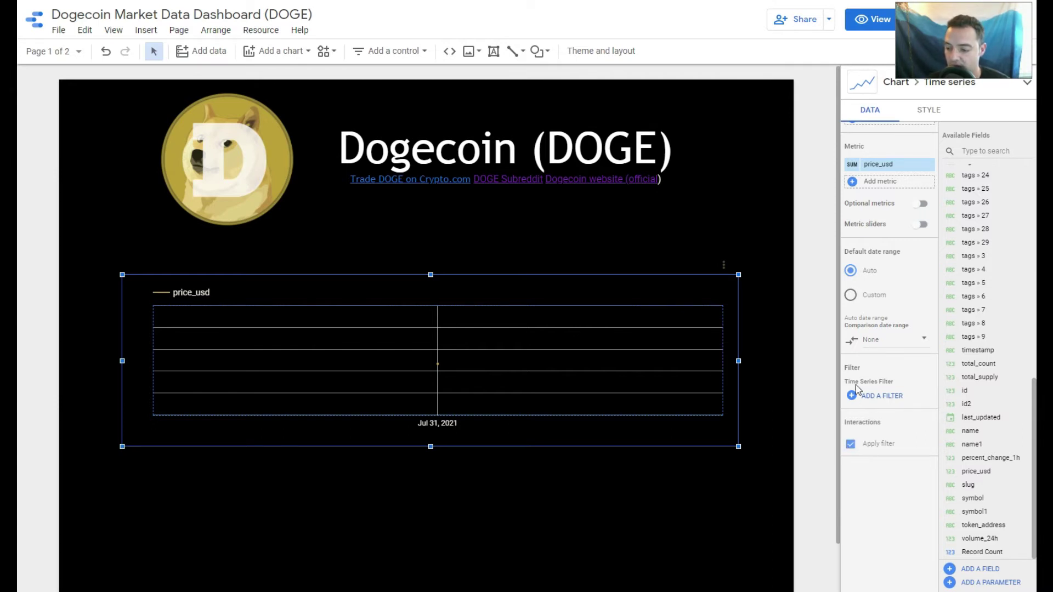
pyautogui.click(853, 399)
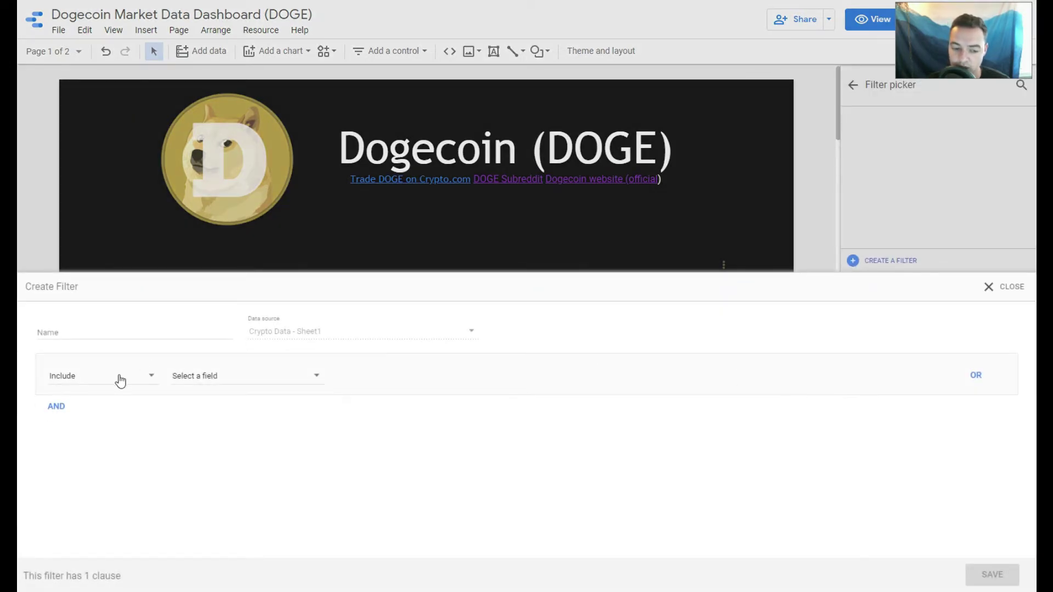
pyautogui.click(80, 335)
pyautogui.write('Doge Filter')
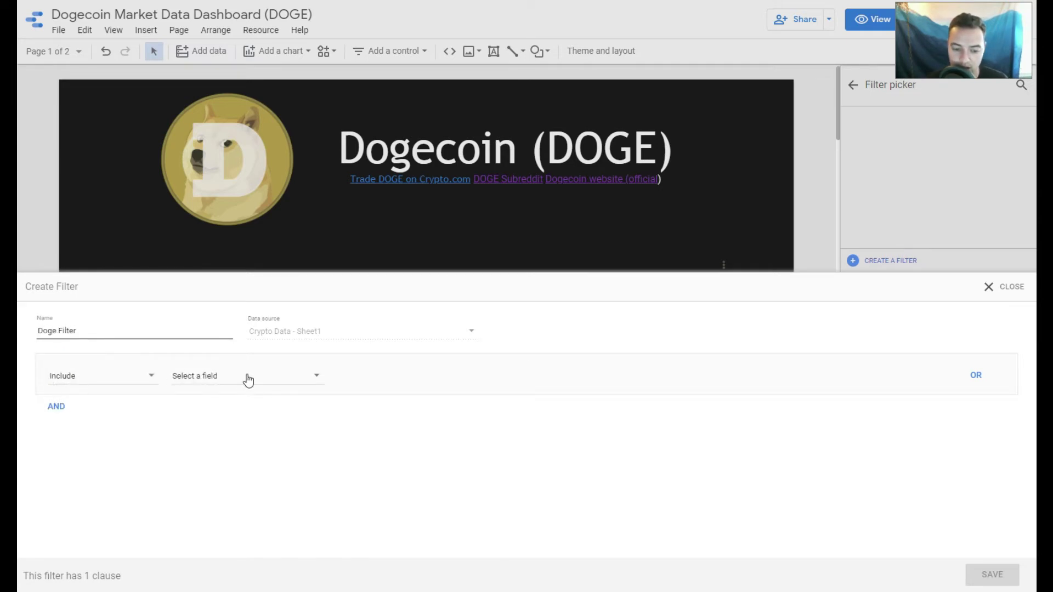
# Set the filter to include only records where symbol1 is Equal to (=) DOGE and save it
pyautogui.click(248, 379)
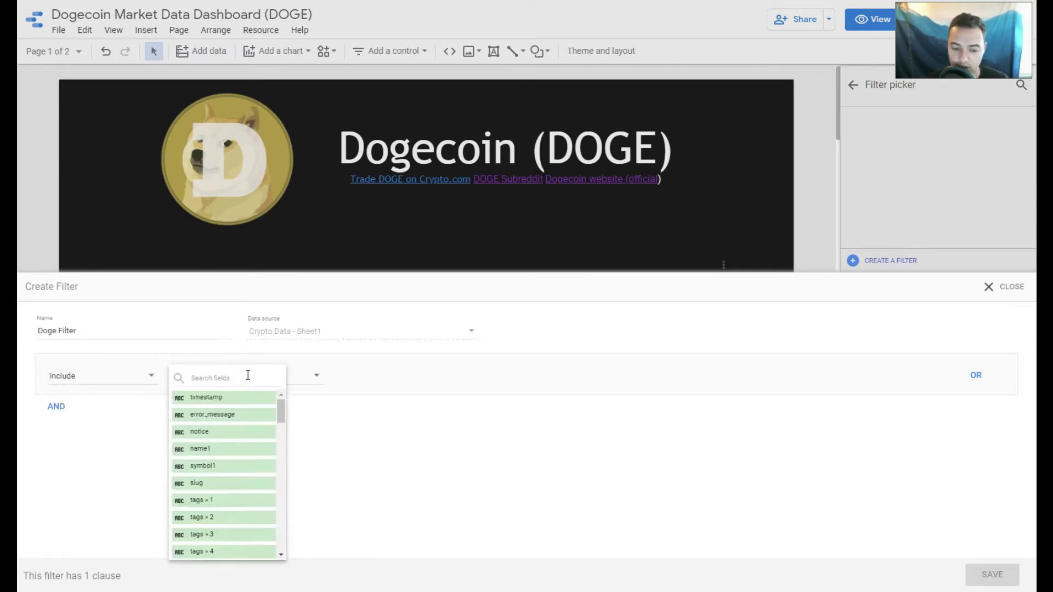
pyautogui.scroll(-1, 247, 425)
pyautogui.click(235, 430)
pyautogui.click(412, 379)
pyautogui.click(393, 381)
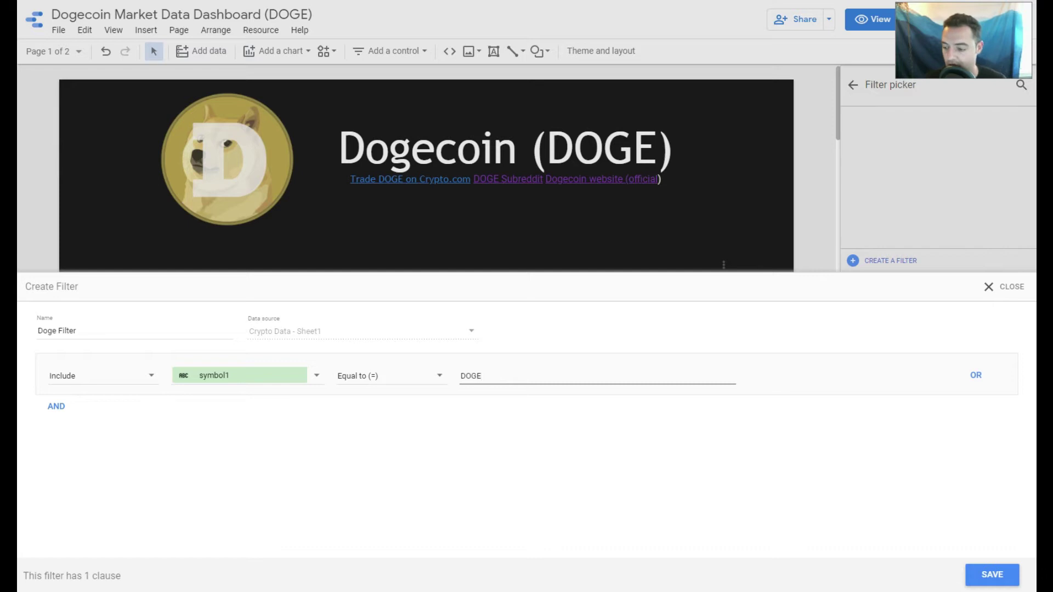
pyautogui.click(985, 574)
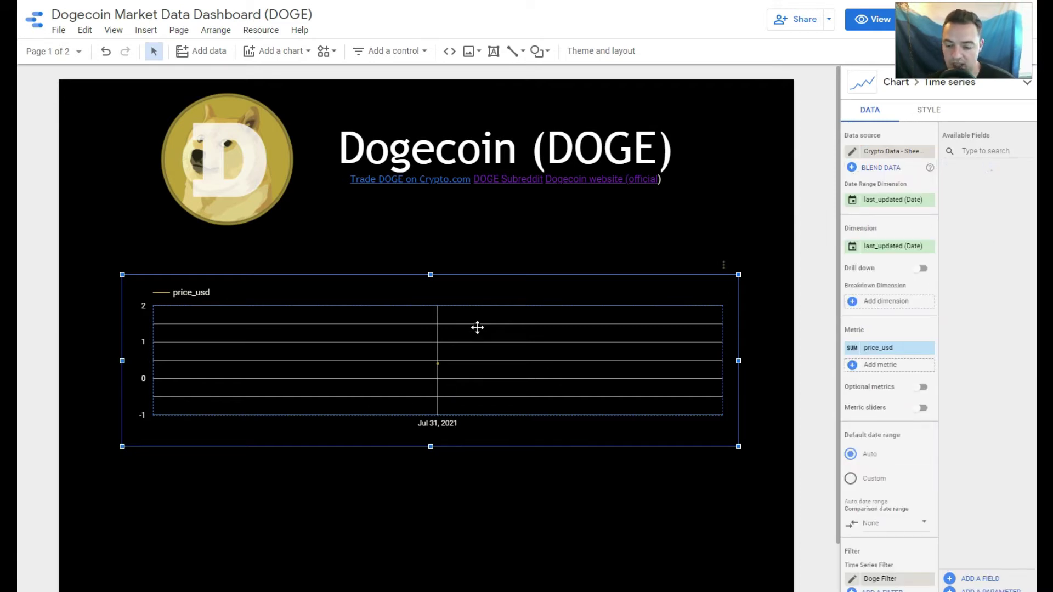
# Change the chart's price_usd series from a line to bars and show its data labels
pyautogui.click(928, 113)
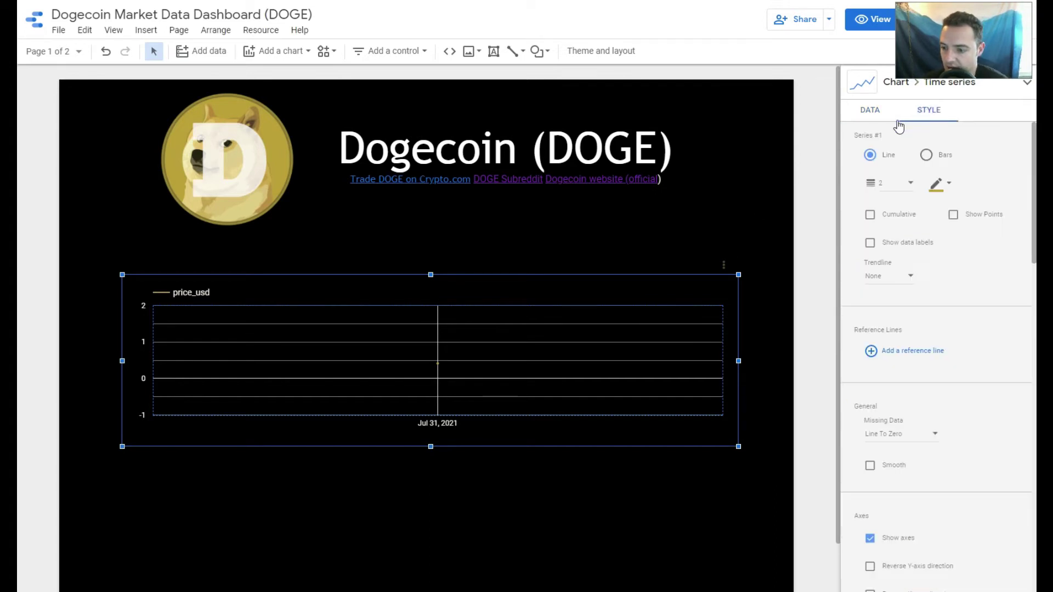
pyautogui.click(927, 156)
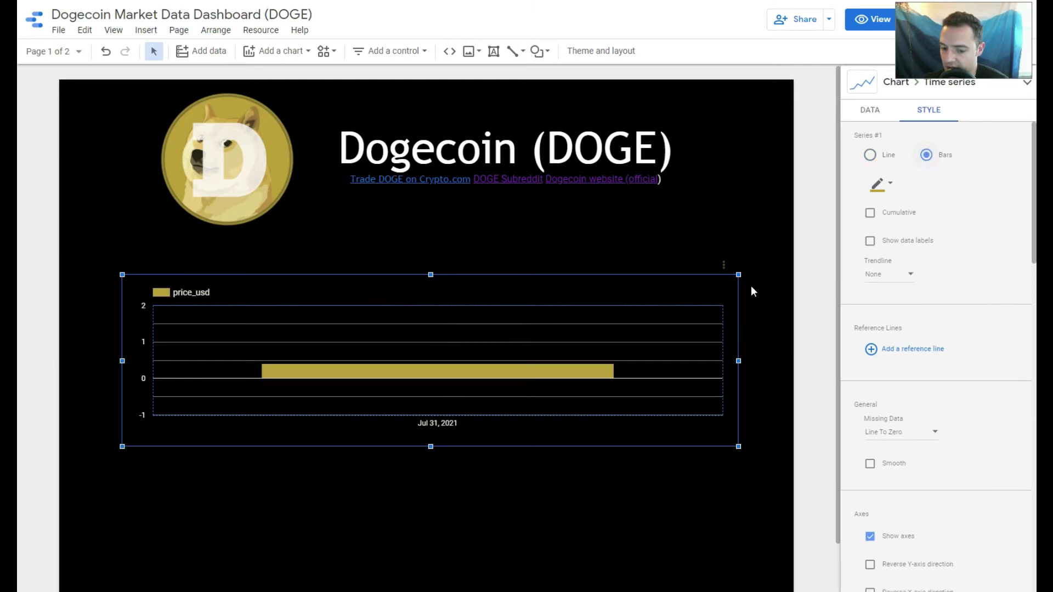
pyautogui.click(889, 185)
pyautogui.click(890, 185)
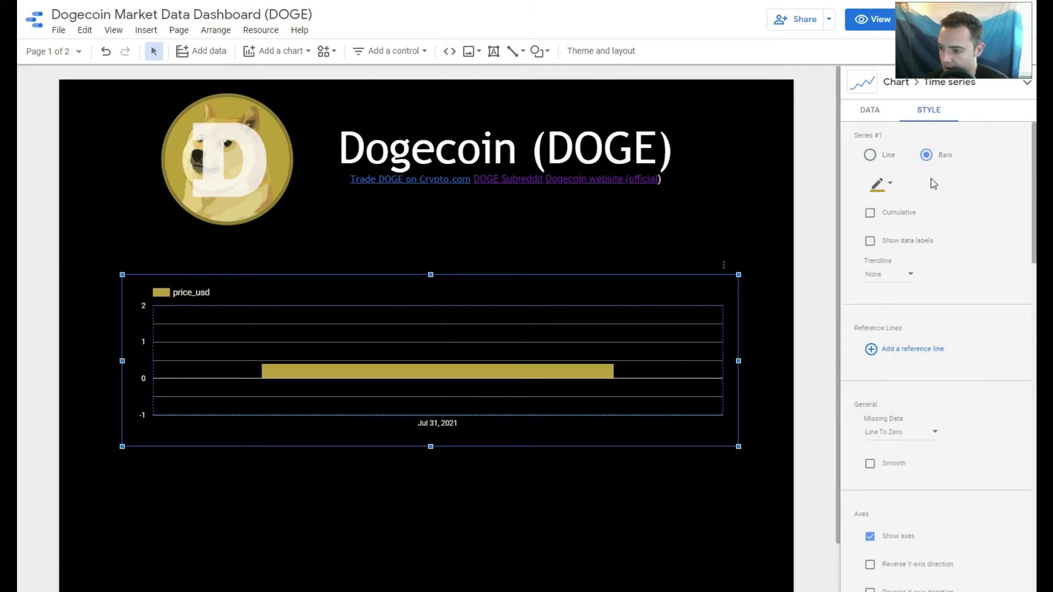
pyautogui.click(870, 244)
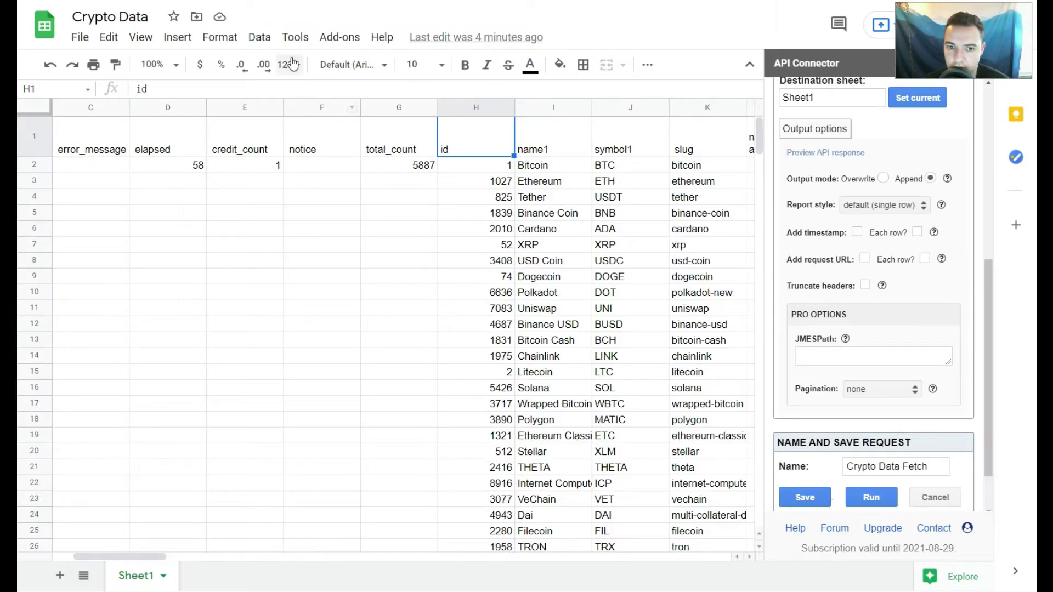
# Switch to the Crypto Data spreadsheet in Google Sheets and create a new filter view on the symbol1 column
pyautogui.click(261, 38)
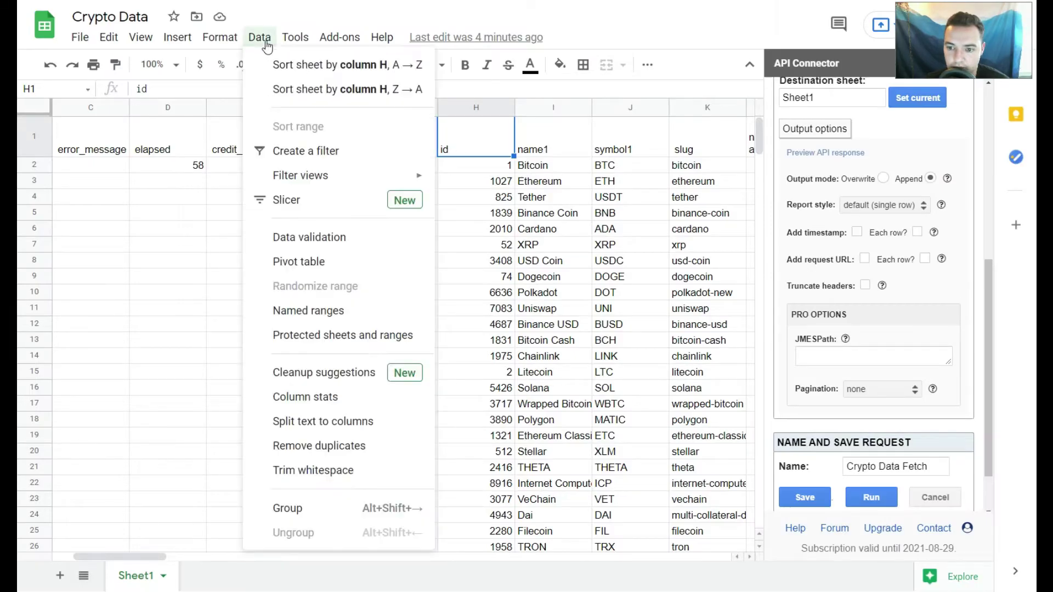
pyautogui.click(615, 142)
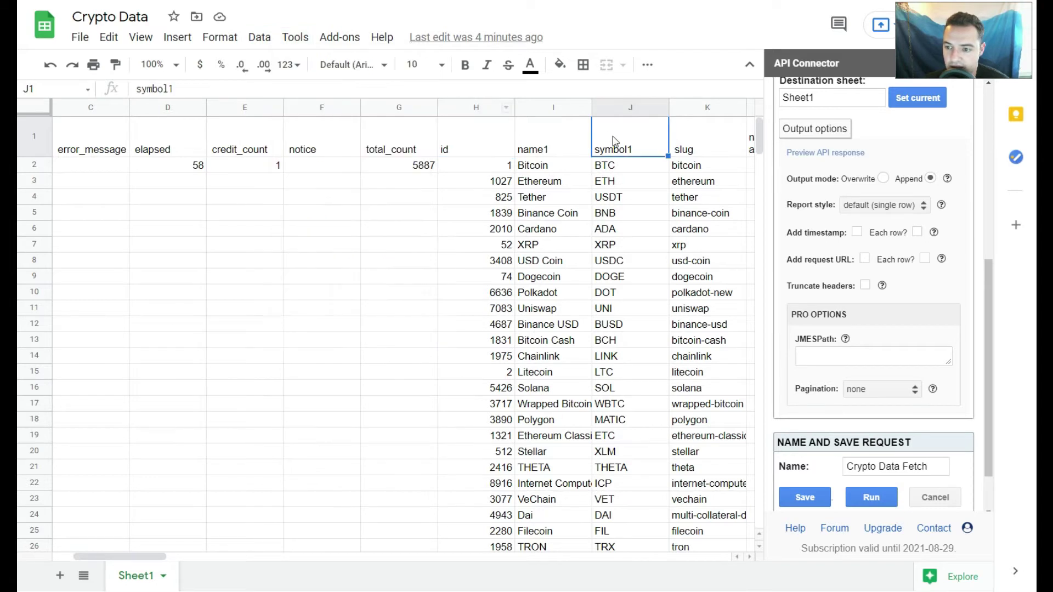
pyautogui.click(635, 107)
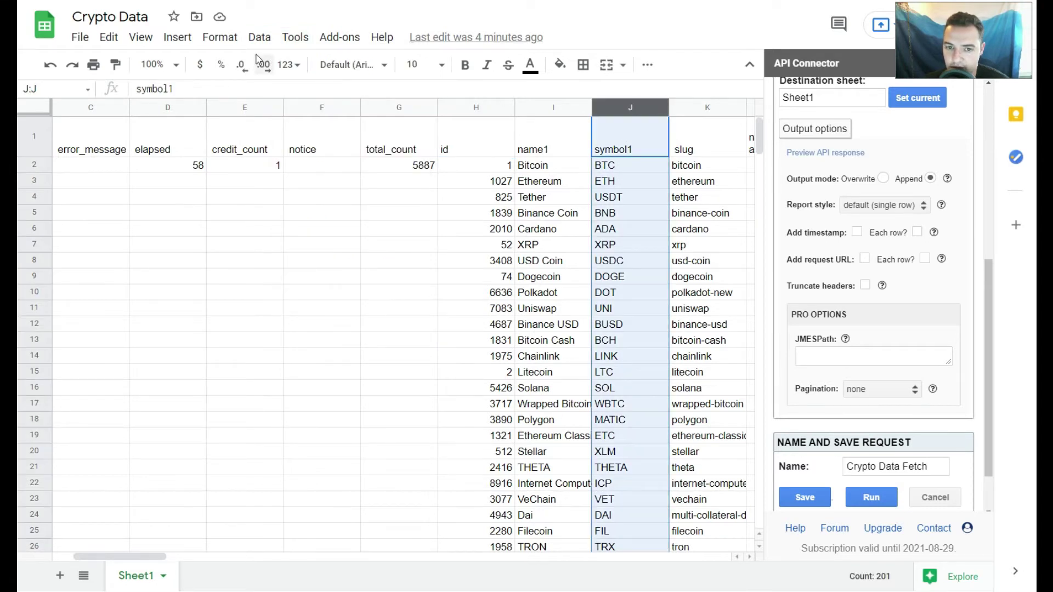
pyautogui.click(260, 37)
pyautogui.moveTo(322, 244)
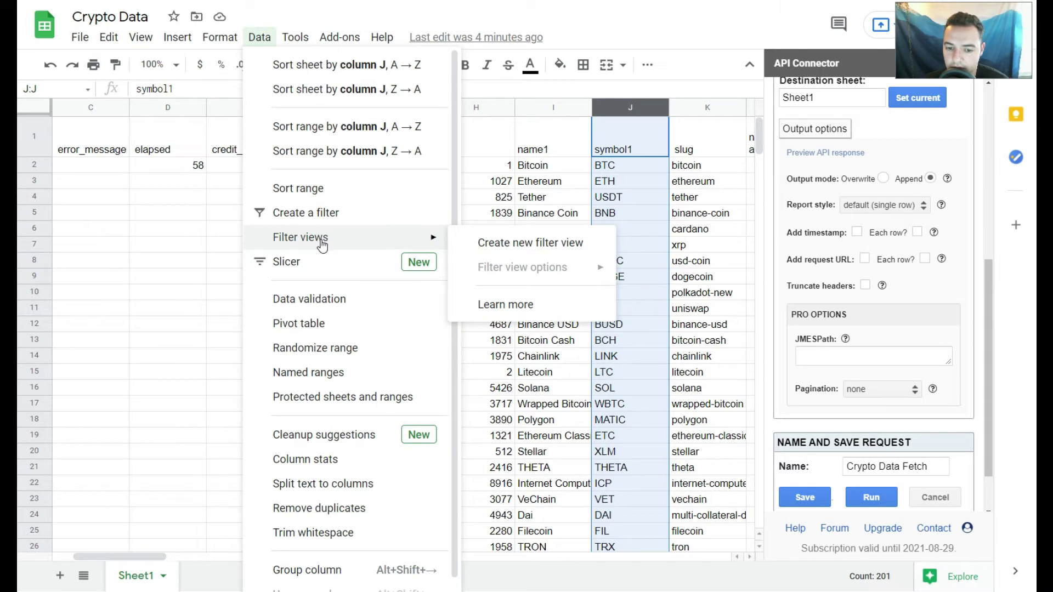
pyautogui.click(625, 140)
pyautogui.rightClick(634, 137)
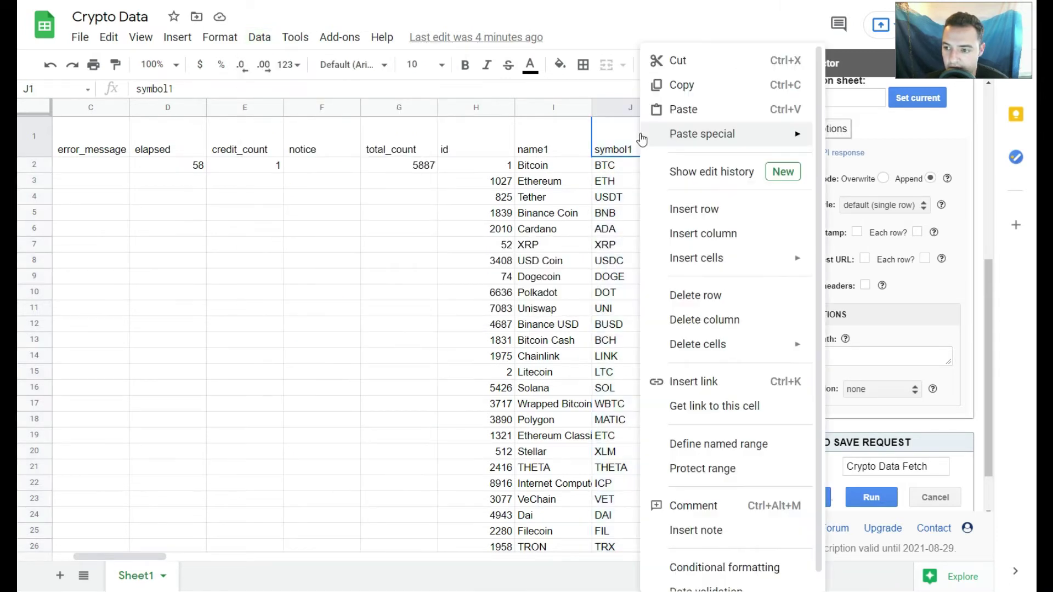
pyautogui.click(621, 106)
pyautogui.rightClick(620, 107)
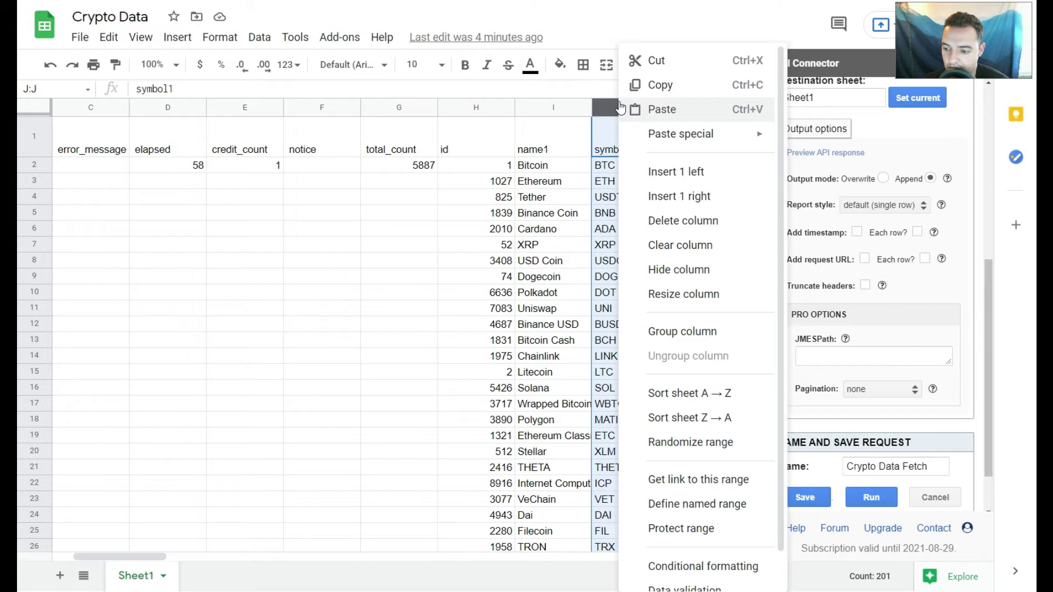
pyautogui.click(263, 36)
pyautogui.moveTo(348, 245)
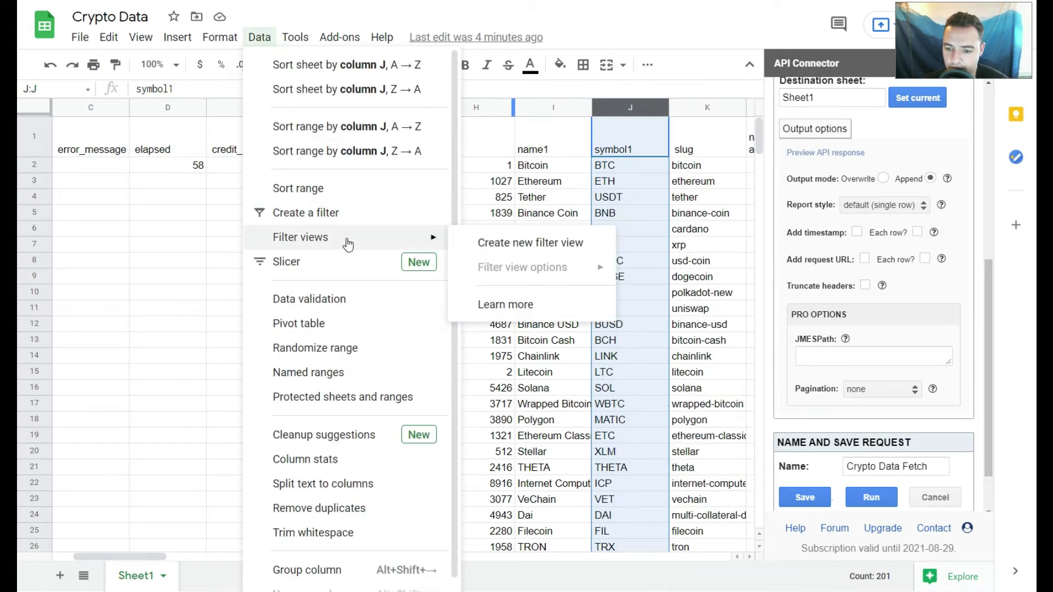
pyautogui.click(485, 243)
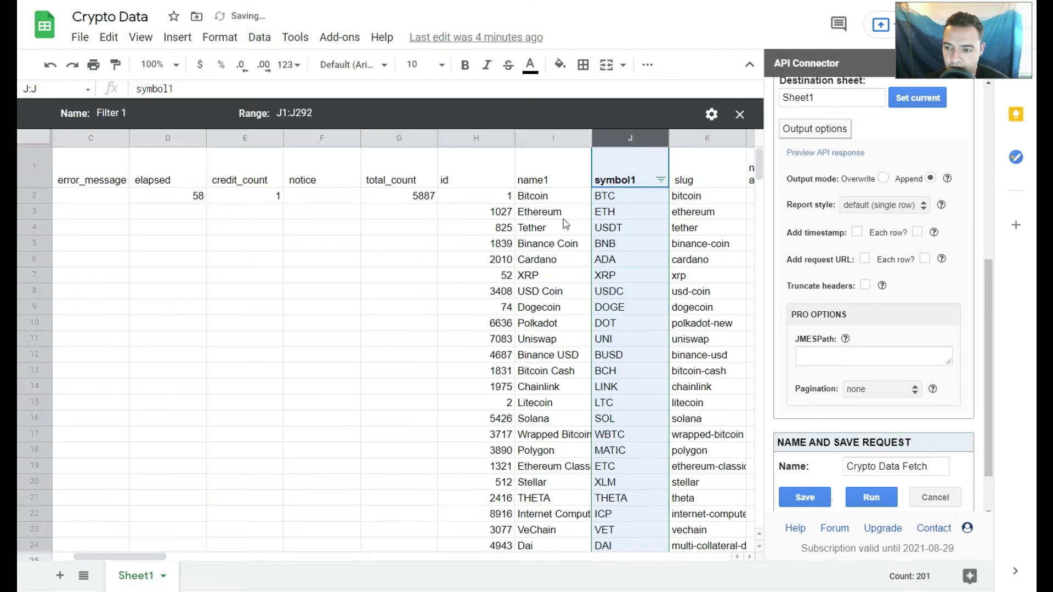
# Try to filter the symbol1 column by values, searching for doge and clearing the other symbols
pyautogui.click(662, 180)
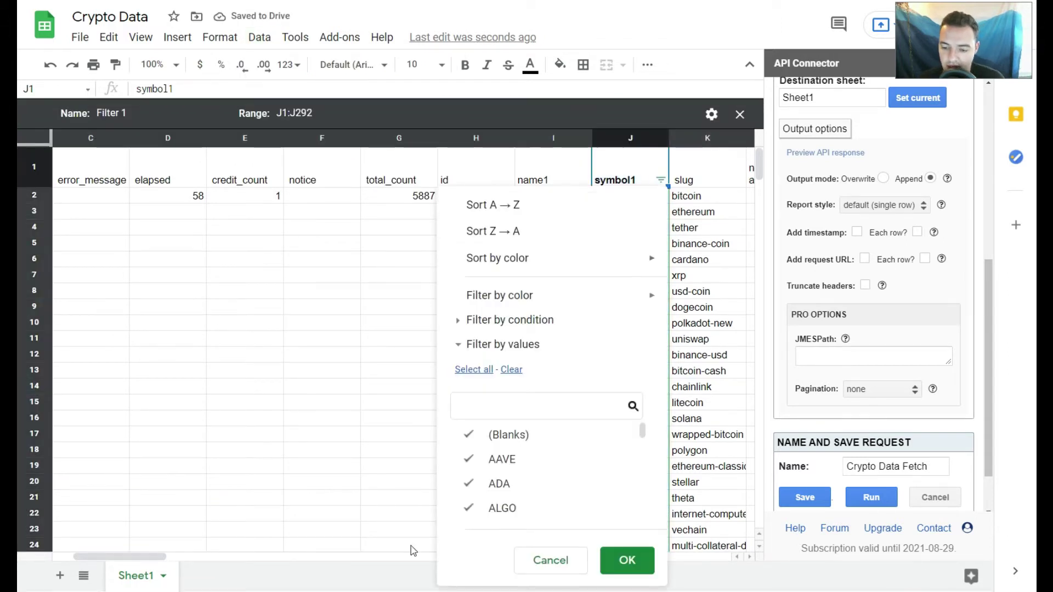
pyautogui.click(511, 406)
pyautogui.write('doge')
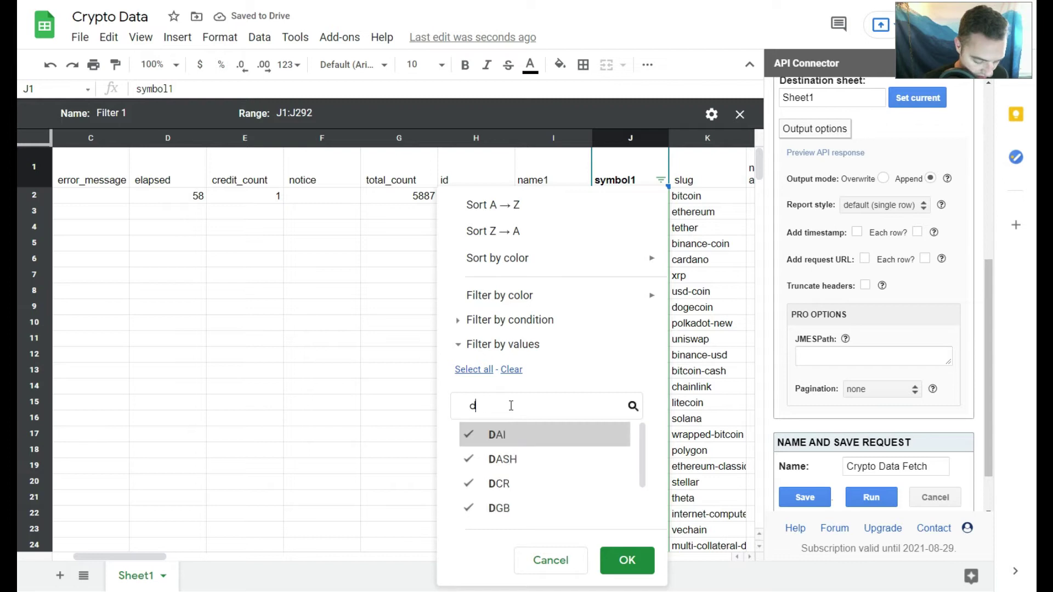
pyautogui.click(510, 369)
pyautogui.click(483, 434)
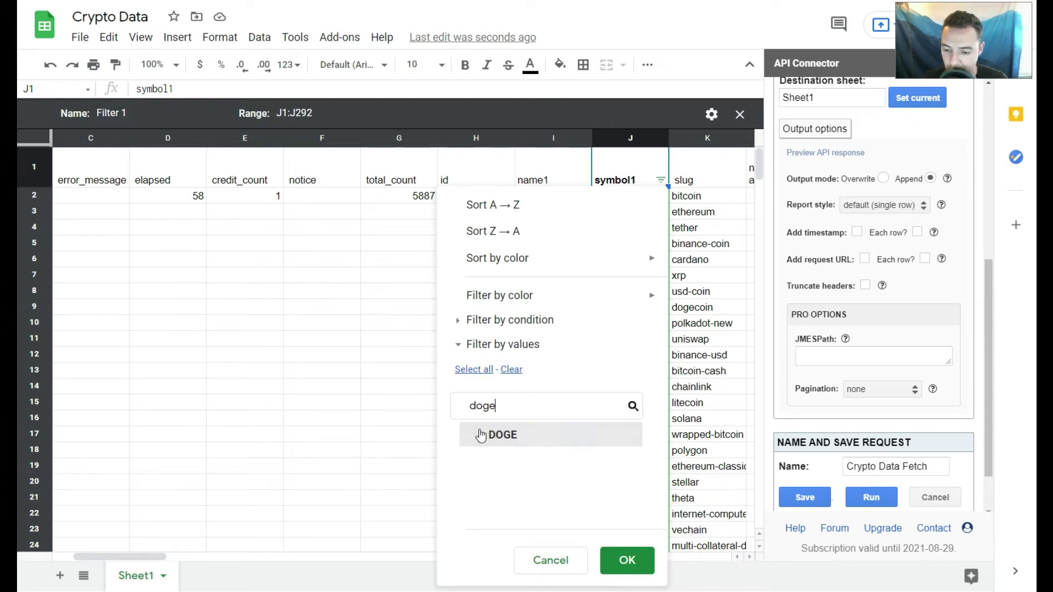
pyautogui.click(632, 561)
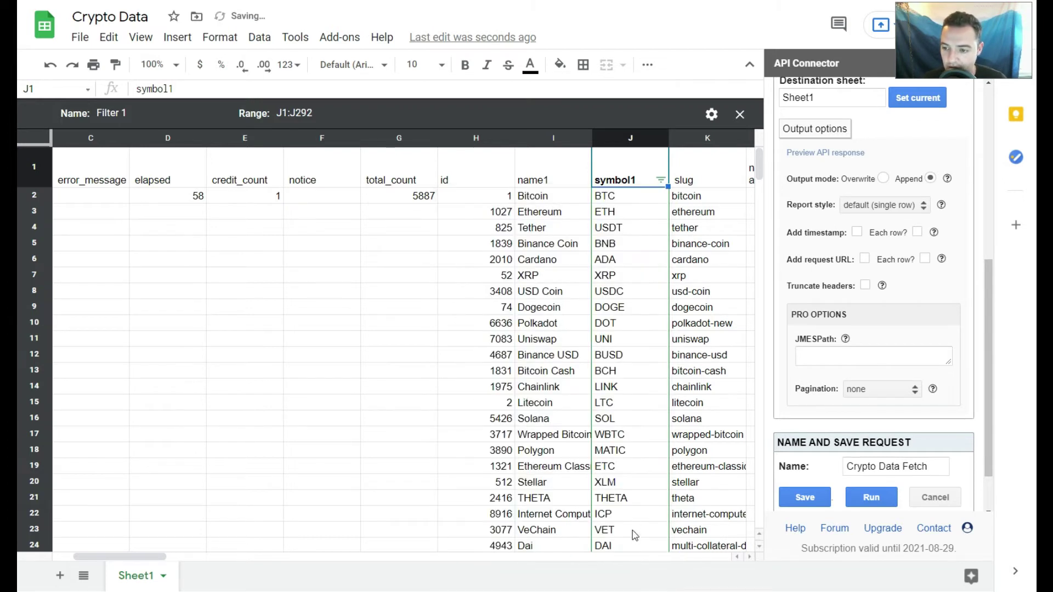
pyautogui.click(661, 181)
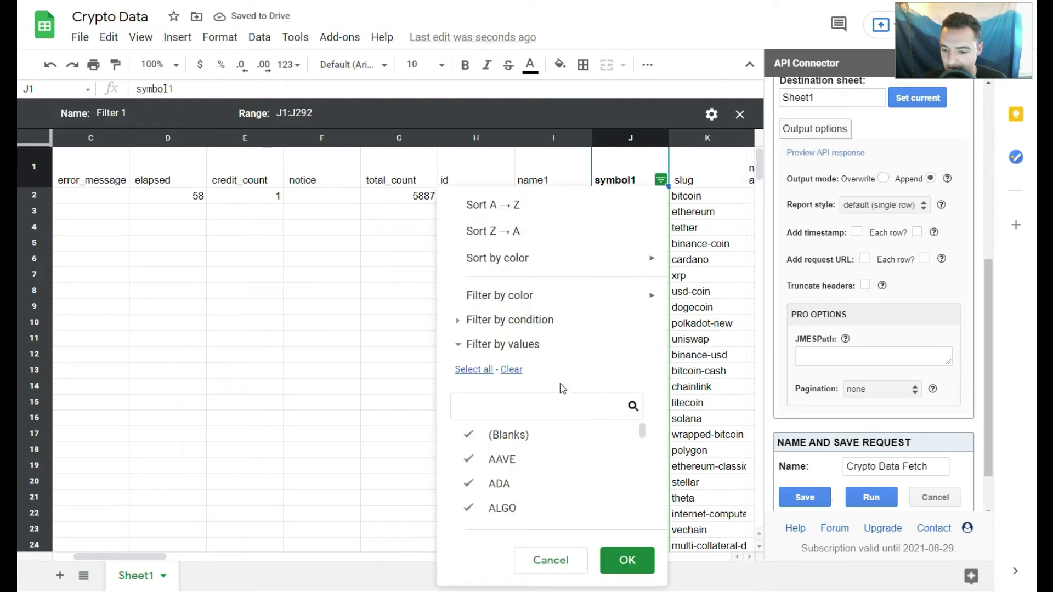
pyautogui.write('doge')
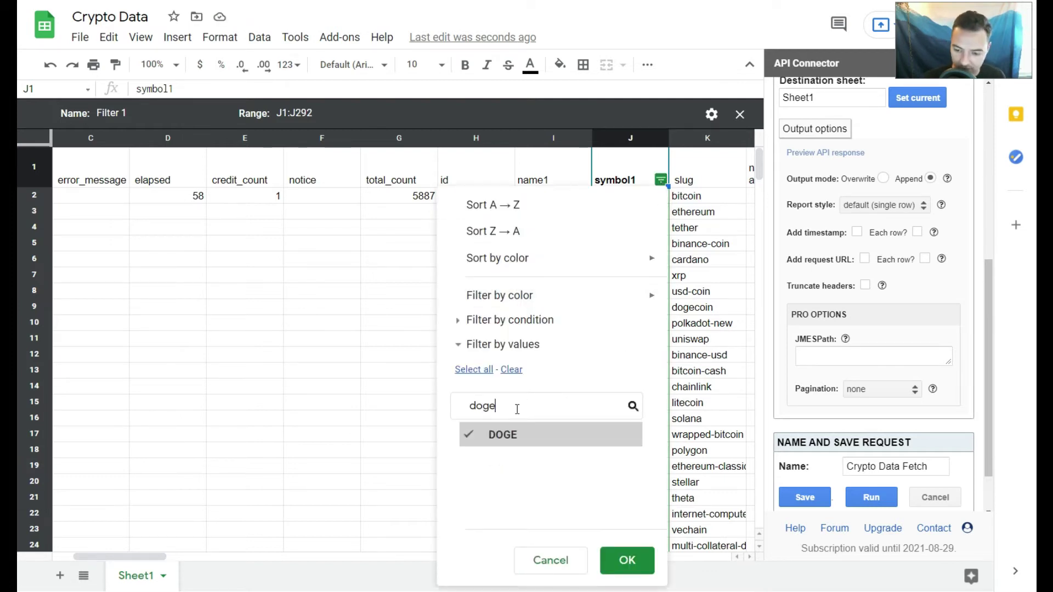
pyautogui.click(511, 370)
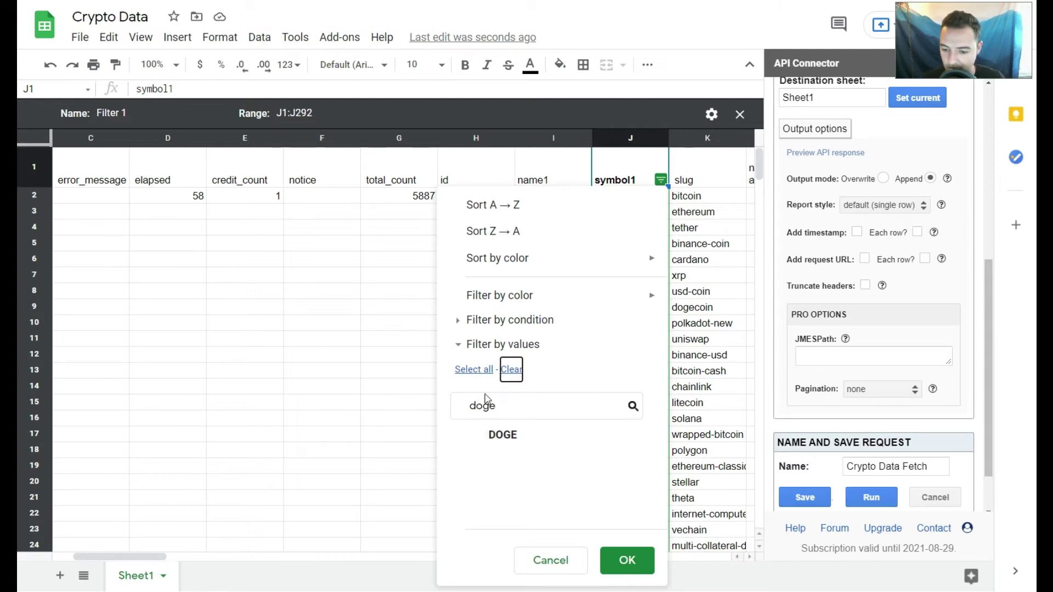
pyautogui.click(514, 447)
pyautogui.click(624, 560)
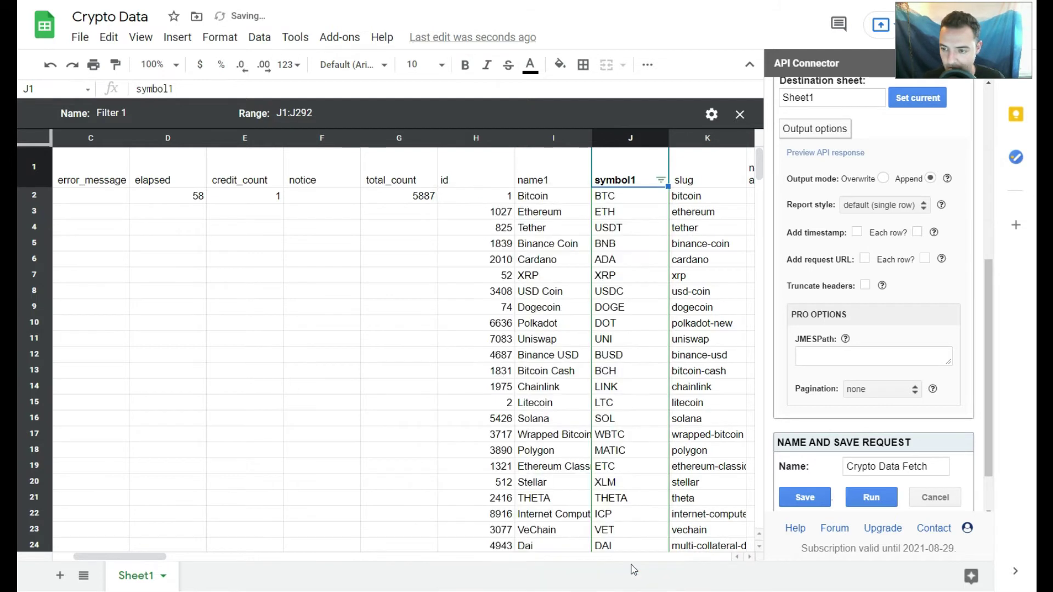
# Clear all values in the symbol1 filter, include only DOGE, and apply it
pyautogui.click(661, 180)
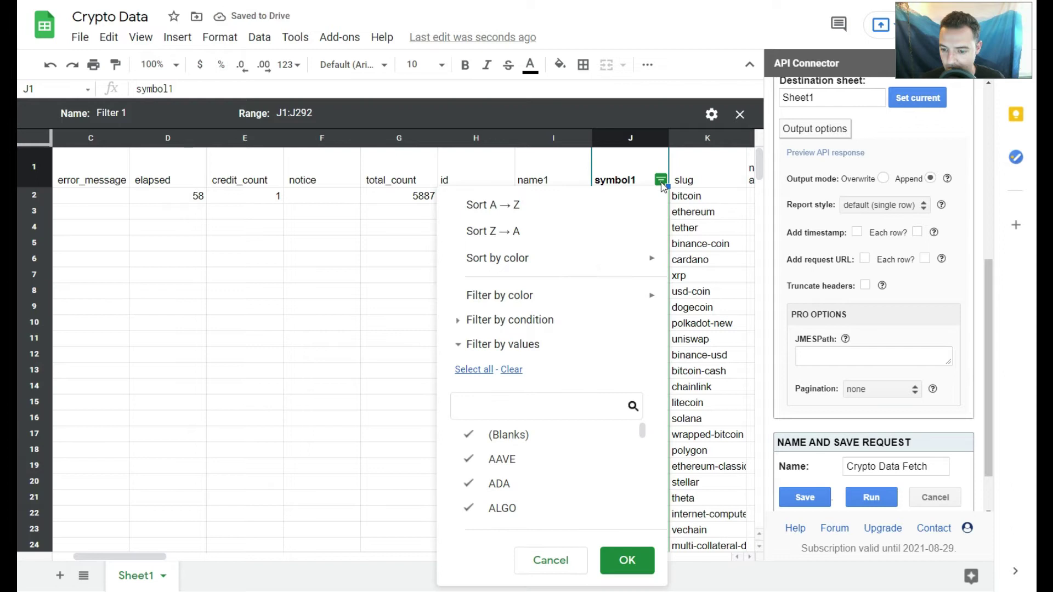
pyautogui.click(571, 464)
pyautogui.click(511, 369)
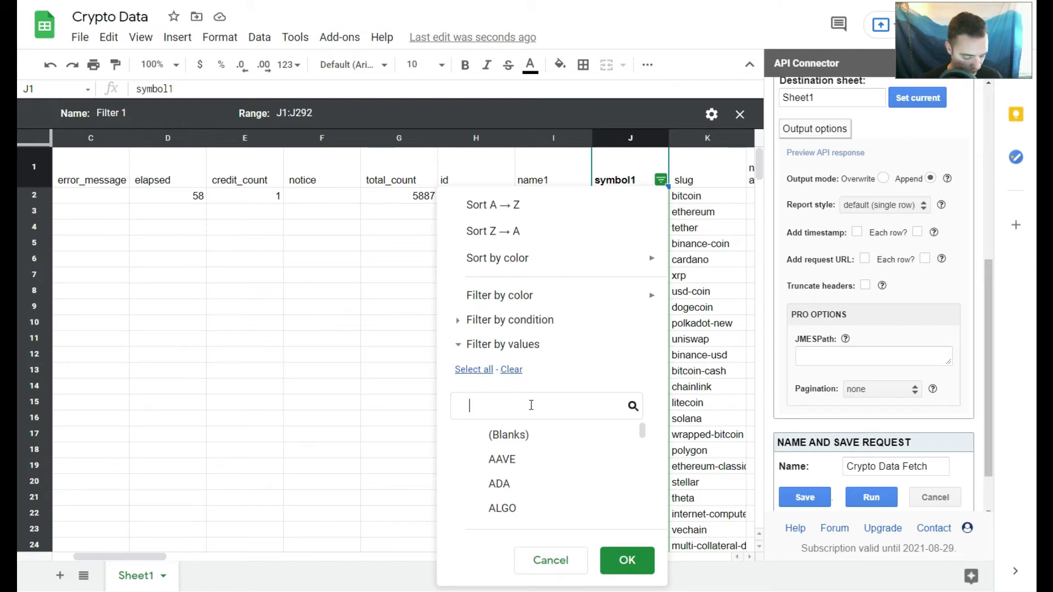
pyautogui.write('do')
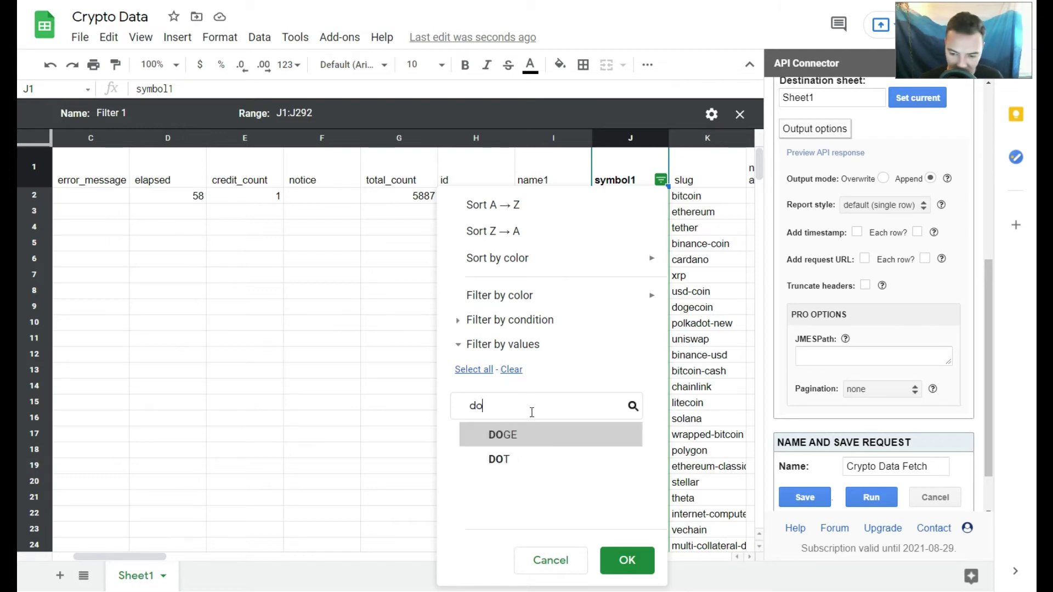
pyautogui.click(532, 433)
pyautogui.click(623, 562)
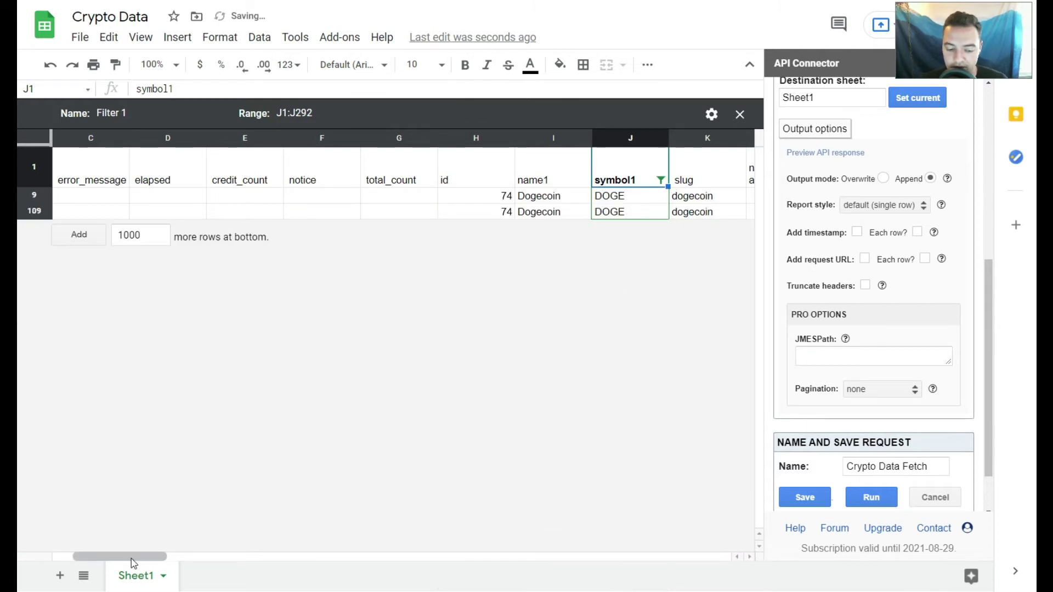
# Examine the price_usd values of the filtered Dogecoin rows
pyautogui.moveTo(136, 555); pyautogui.dragTo(604, 537)
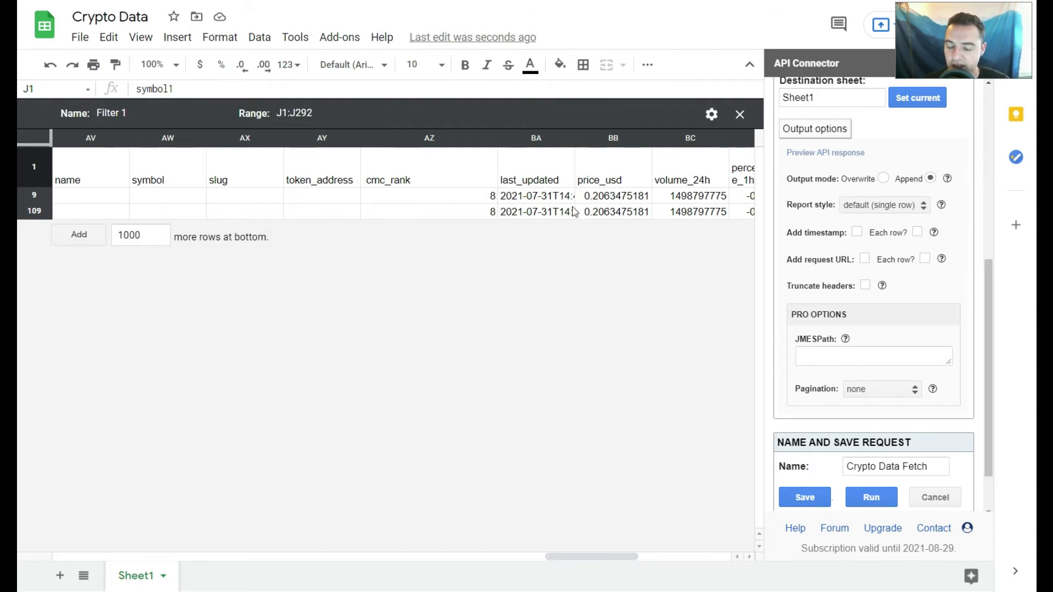
pyautogui.click(607, 201)
pyautogui.click(610, 218)
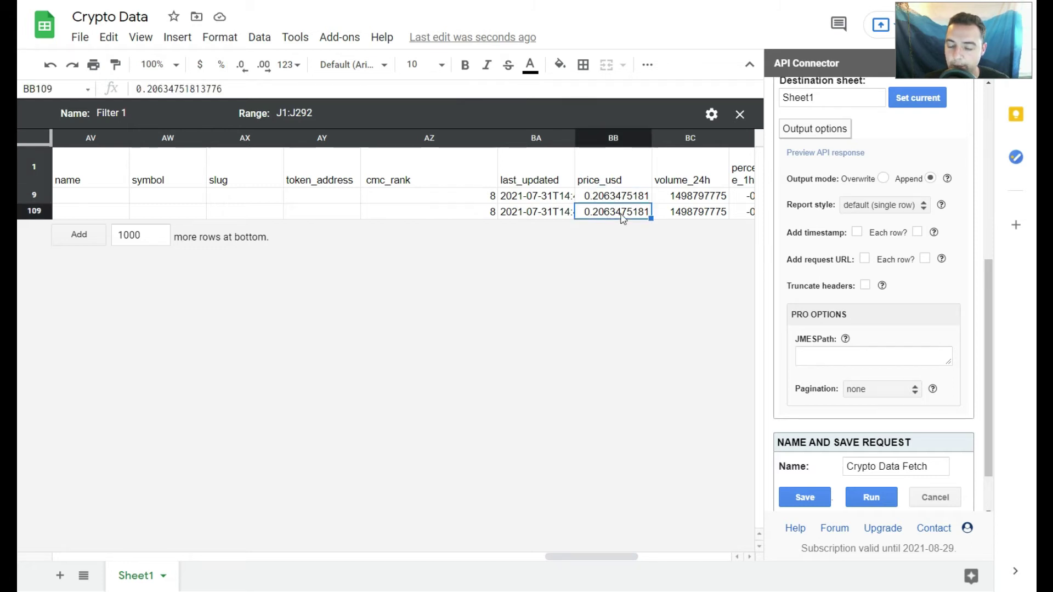
# Return to the Dogecoin dashboard report and set the aggregation of the chart's price_usd metric to Max
pyautogui.moveTo(639, 143)
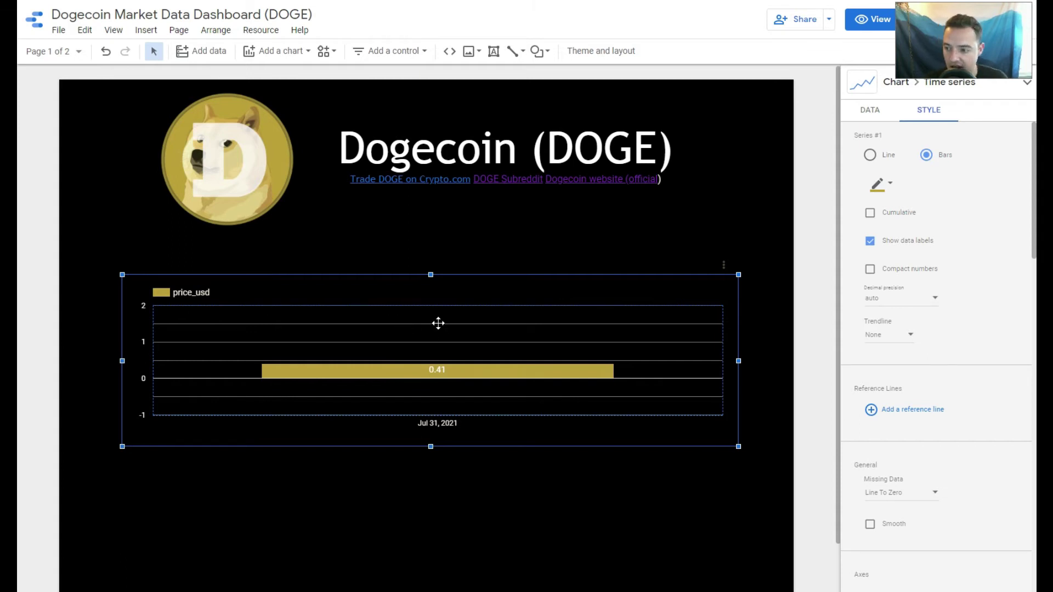
pyautogui.click(864, 90)
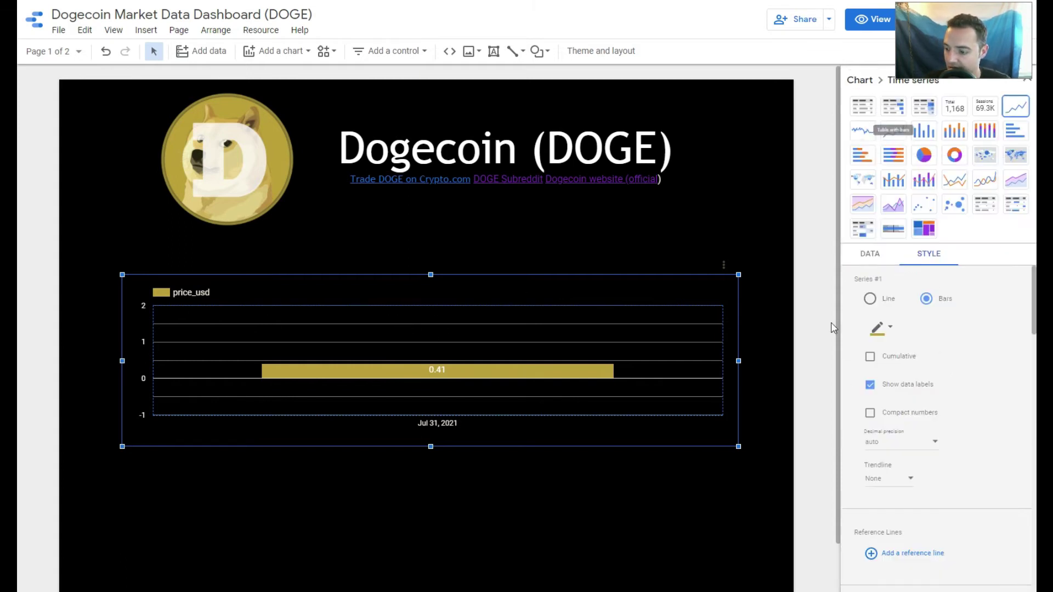
pyautogui.click(872, 255)
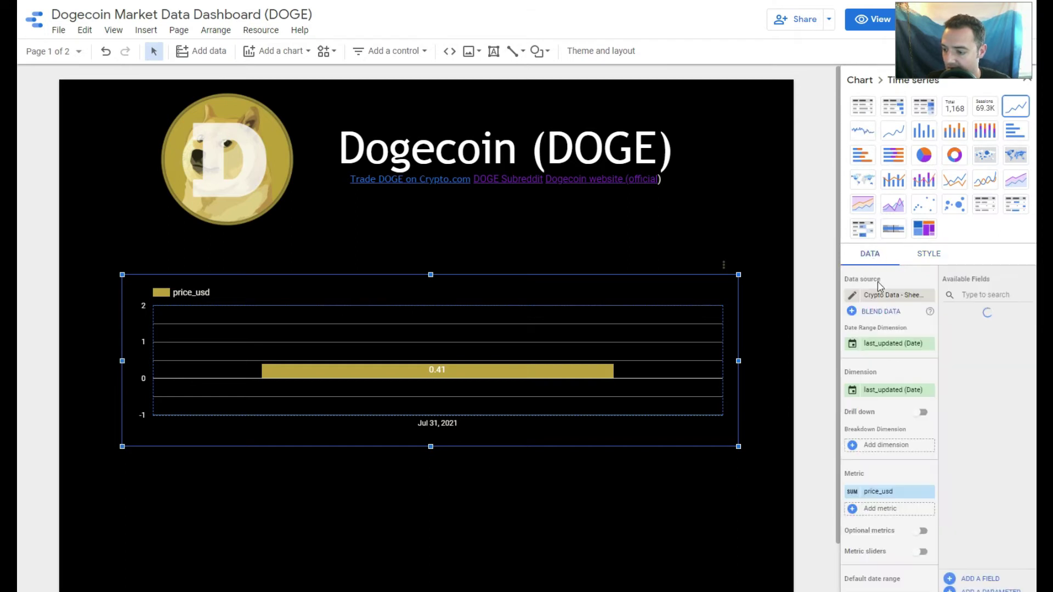
pyautogui.scroll(-3, 888, 406)
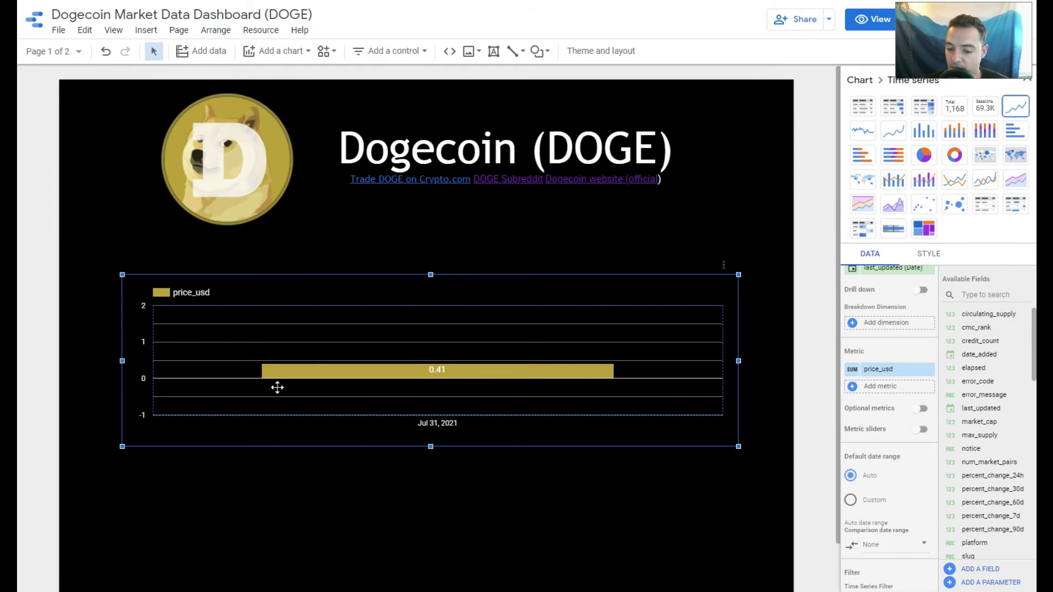
pyautogui.scroll(-1, 851, 497)
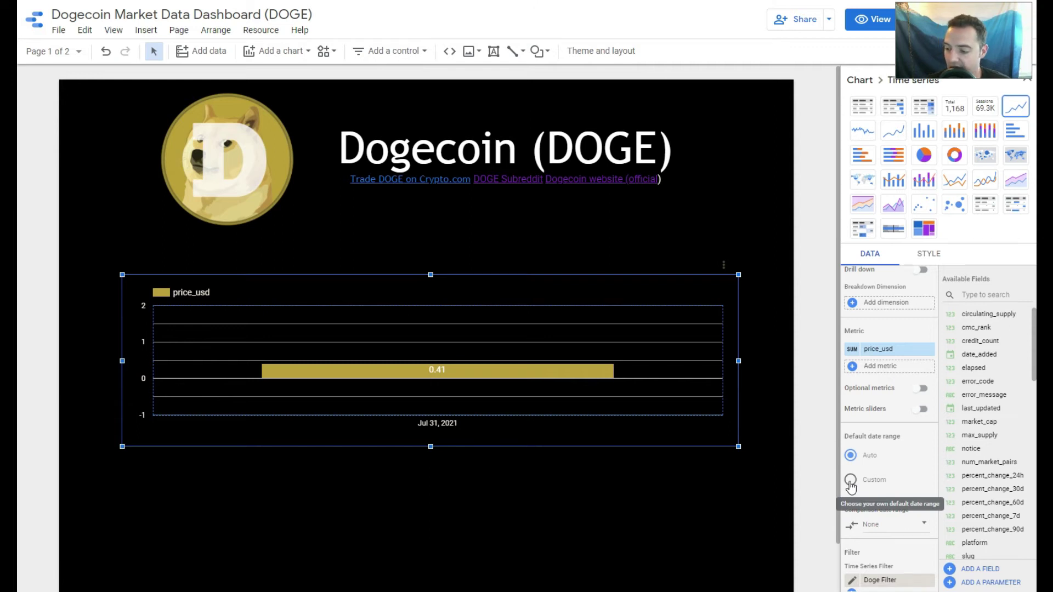
pyautogui.click(853, 349)
pyautogui.click(707, 417)
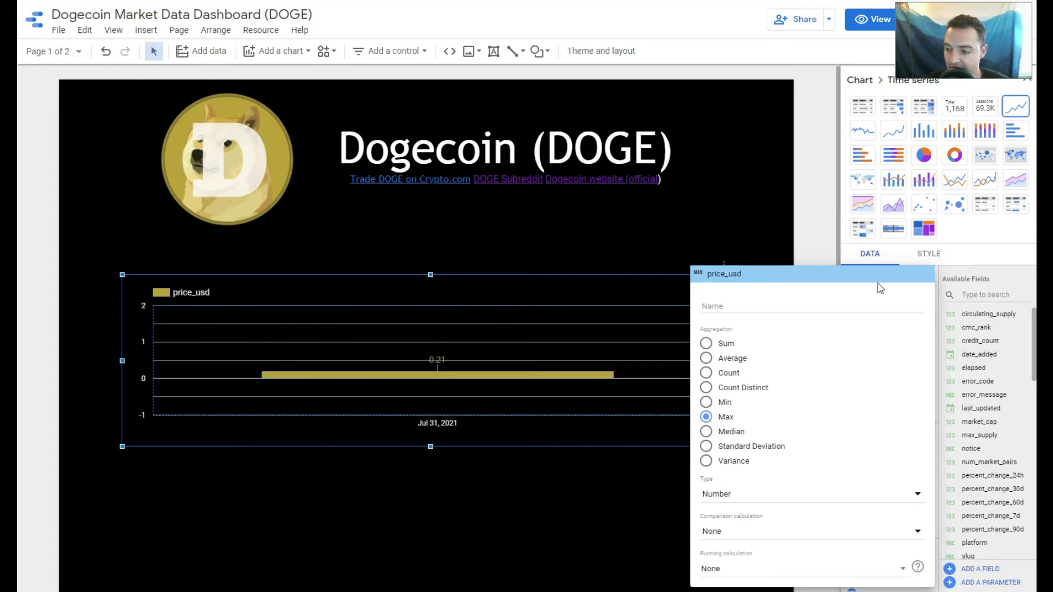
pyautogui.click(966, 255)
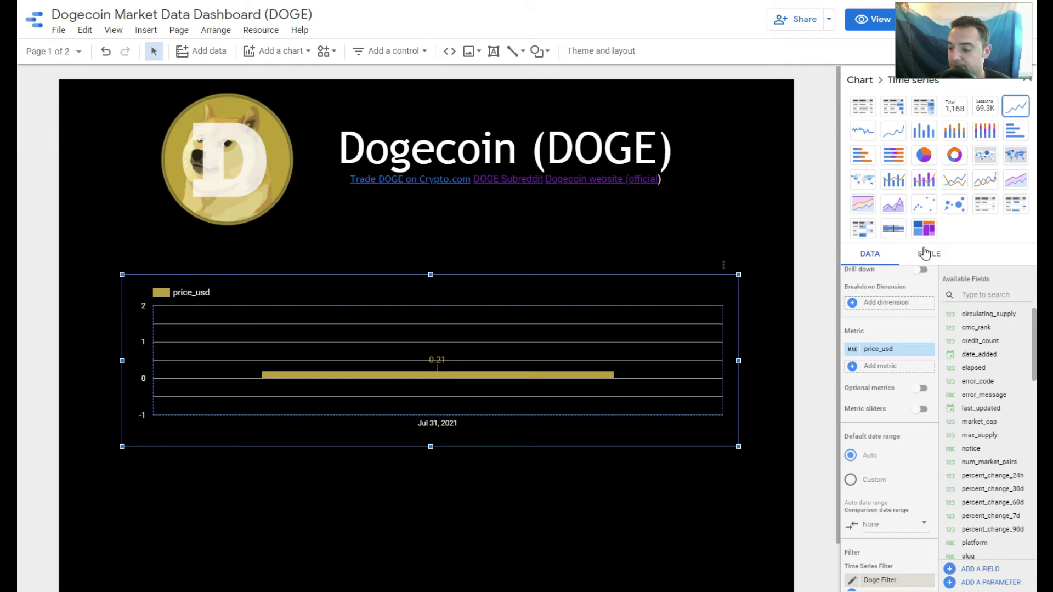
pyautogui.moveTo(859, 350)
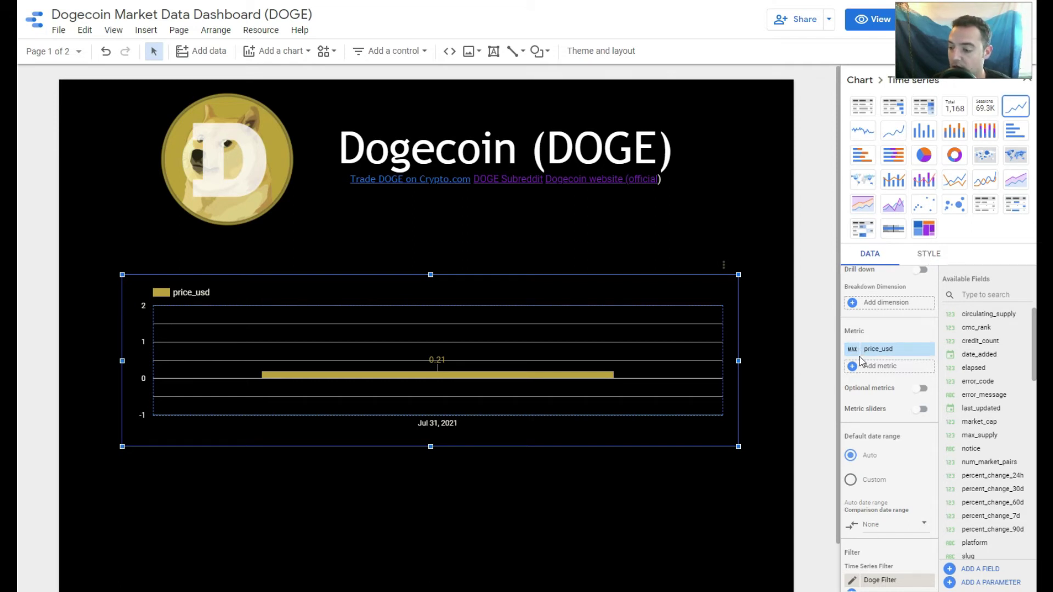
pyautogui.click(853, 354)
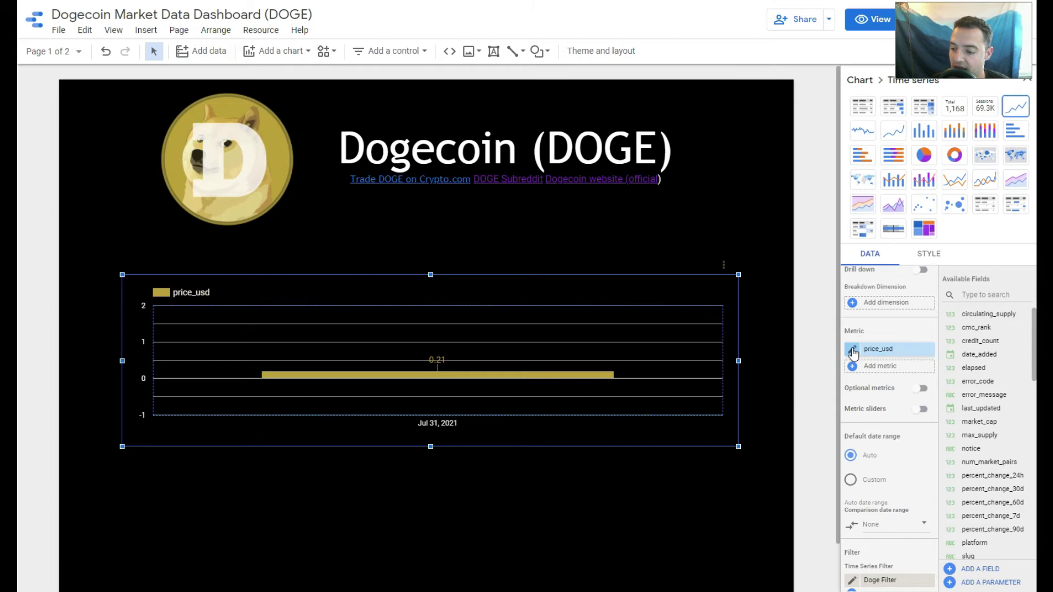
pyautogui.click(989, 257)
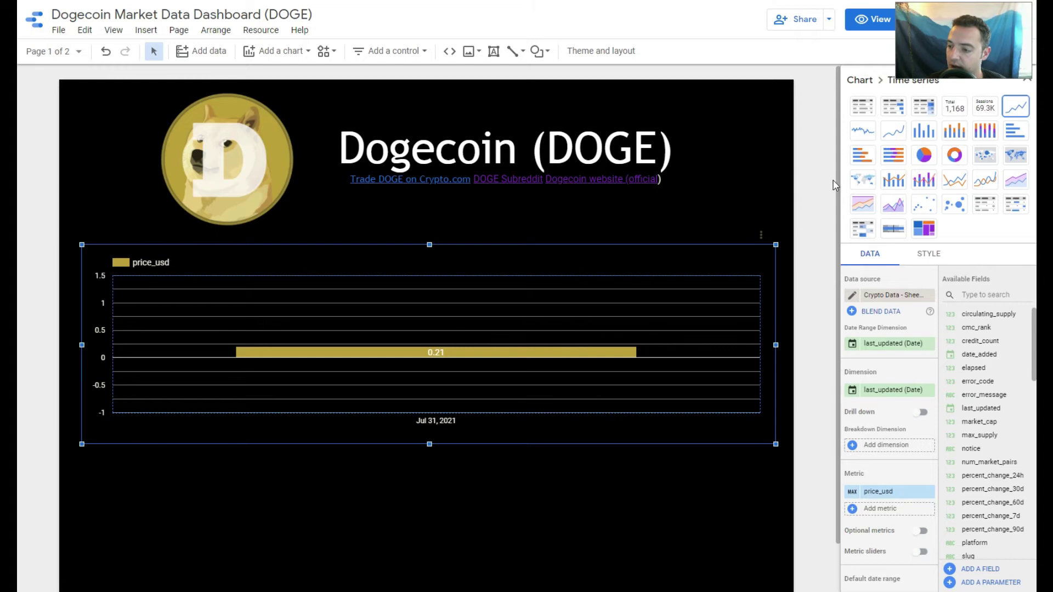
# Convert the time series chart to a column chart limited to 15 bars and move it slightly down the page
pyautogui.click(925, 132)
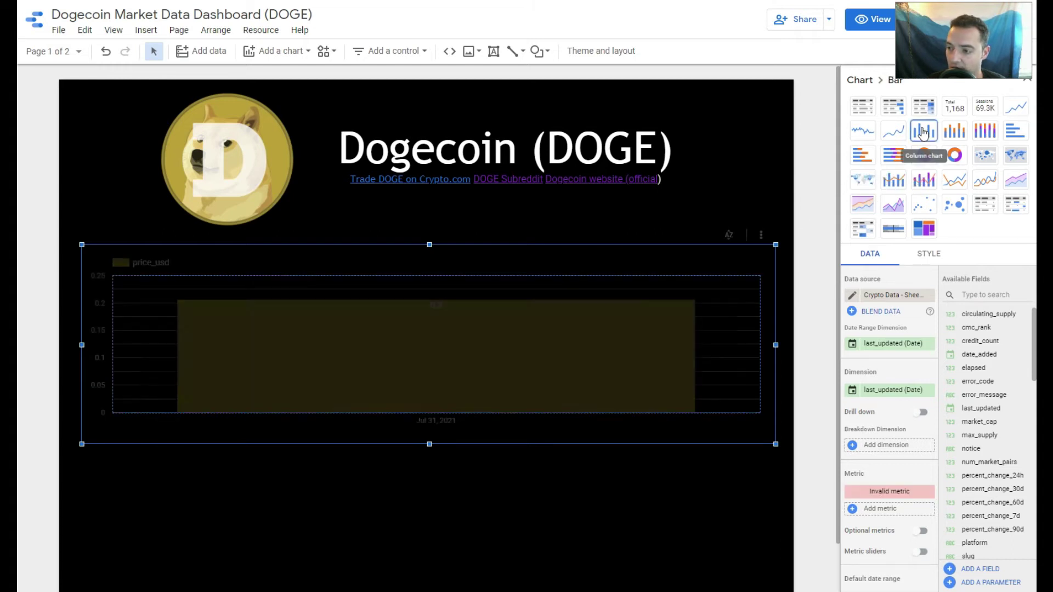
pyautogui.click(922, 262)
pyautogui.click(883, 335)
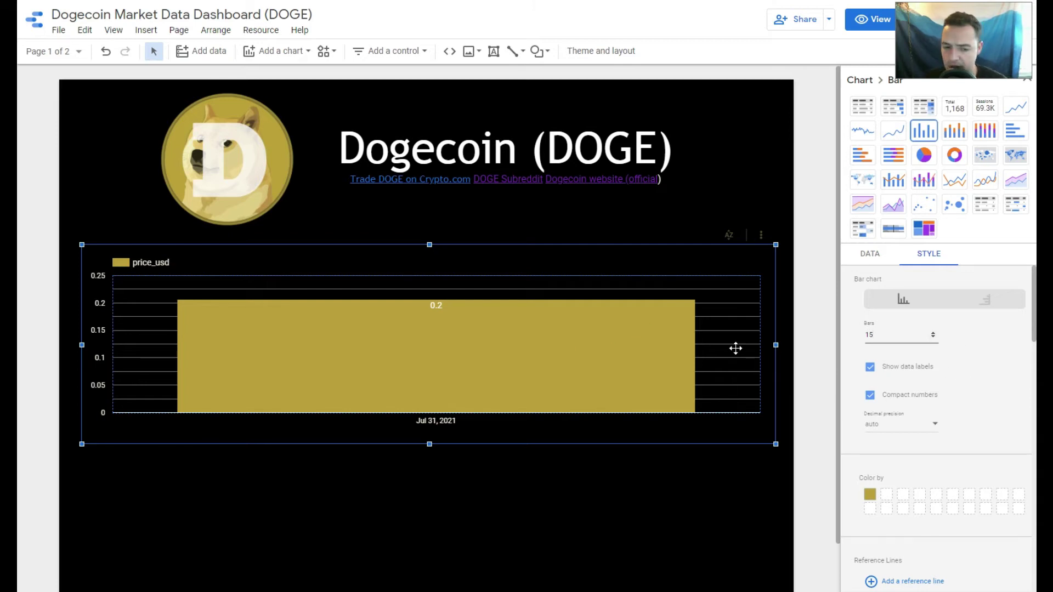
pyautogui.moveTo(610, 271); pyautogui.dragTo(604, 310)
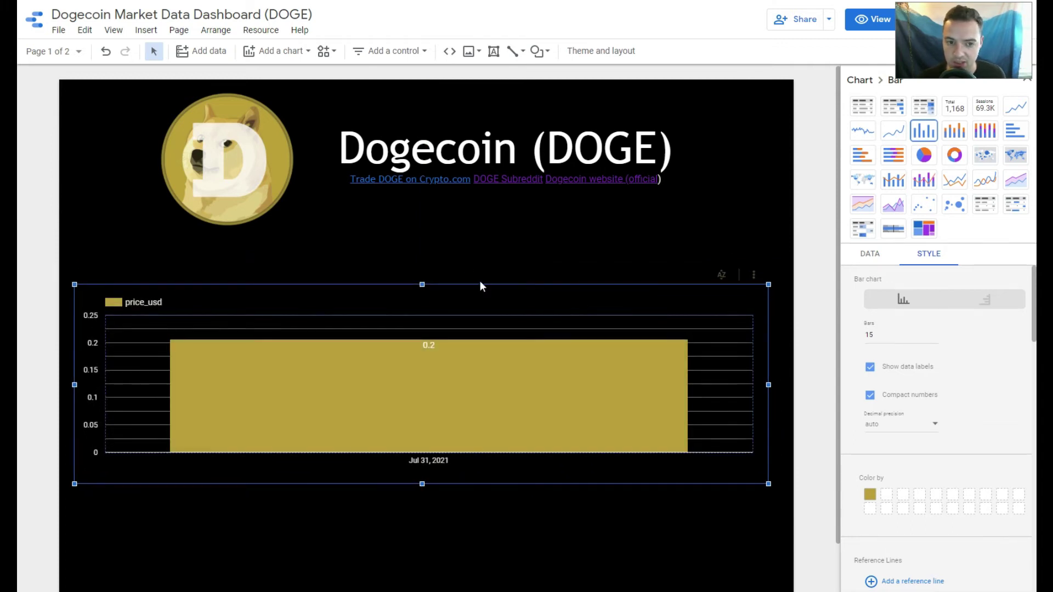
# Insert a text box above the column chart reading "DOGE Price High for Past 15 Days"
pyautogui.click(146, 29)
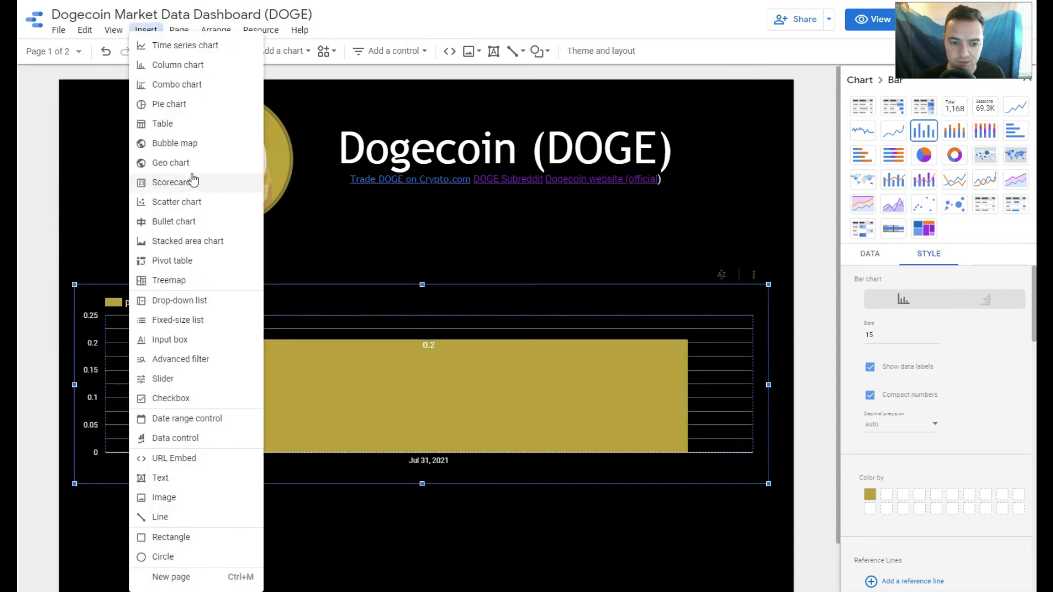
pyautogui.click(161, 483)
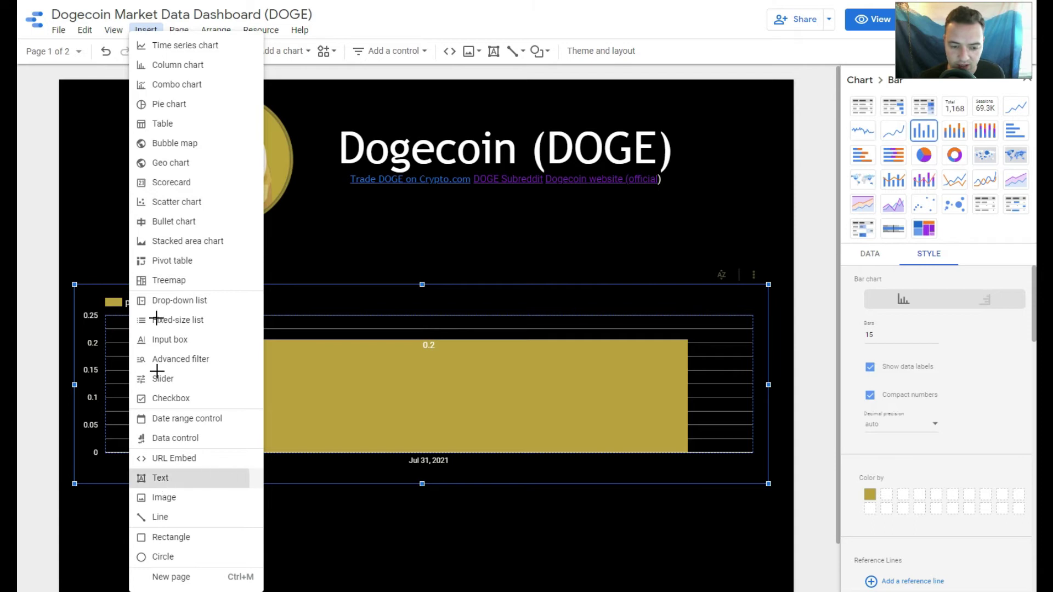
pyautogui.moveTo(80, 245); pyautogui.dragTo(355, 281)
pyautogui.write('Ma')
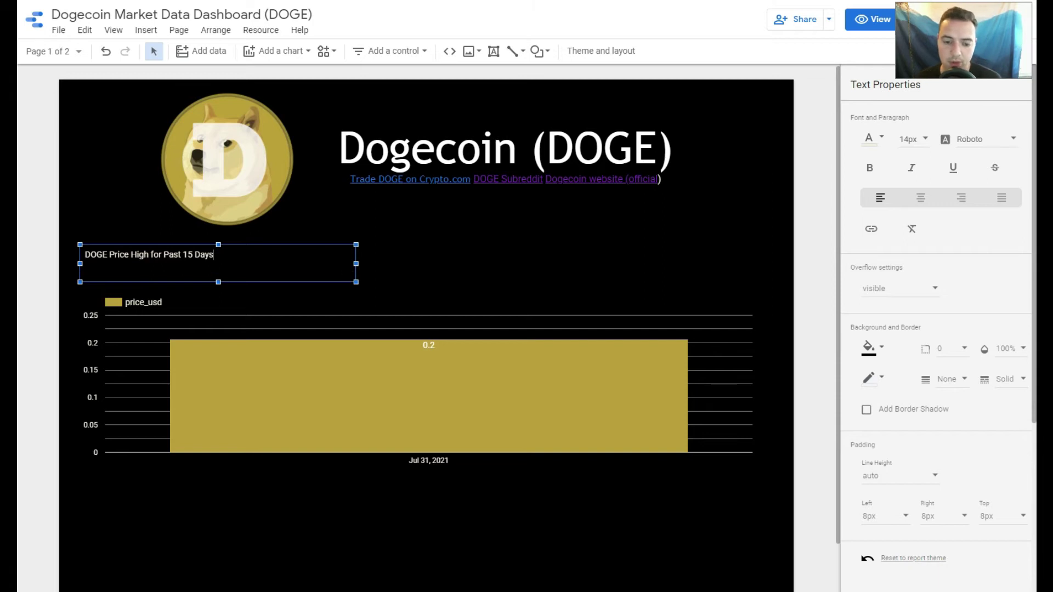
# Centre the chart heading text at 18px and fit its text box directly above the chart
pyautogui.tripleClick(196, 255)
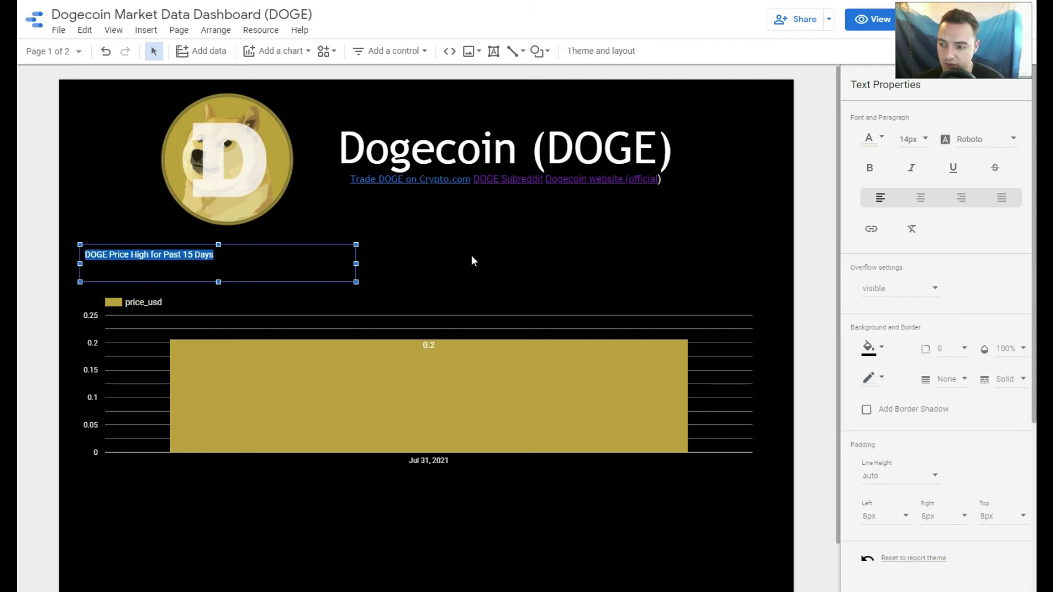
pyautogui.click(923, 199)
pyautogui.click(912, 139)
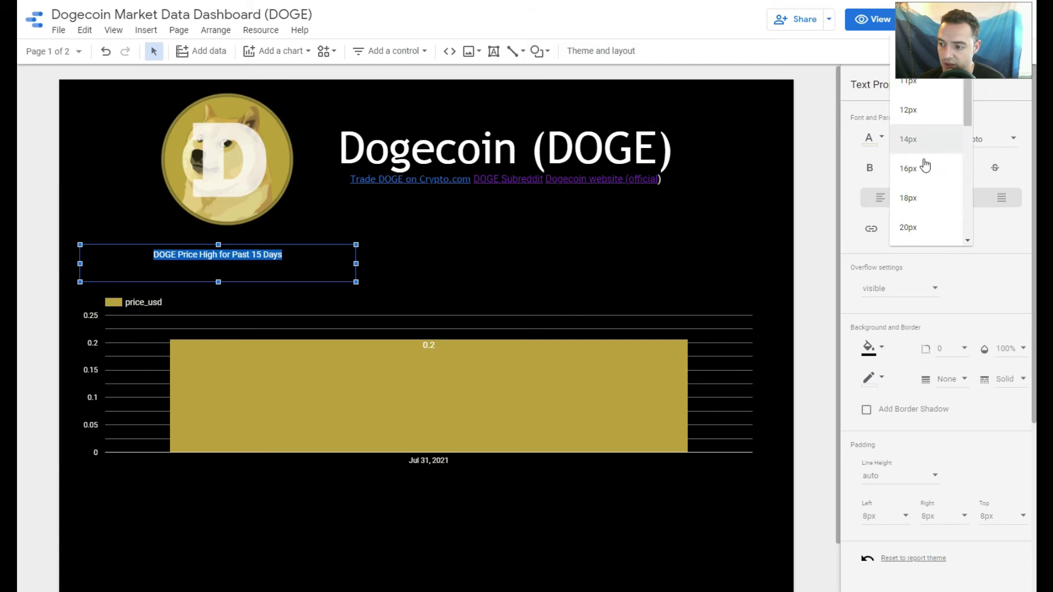
pyautogui.click(924, 198)
pyautogui.moveTo(356, 243); pyautogui.dragTo(338, 286)
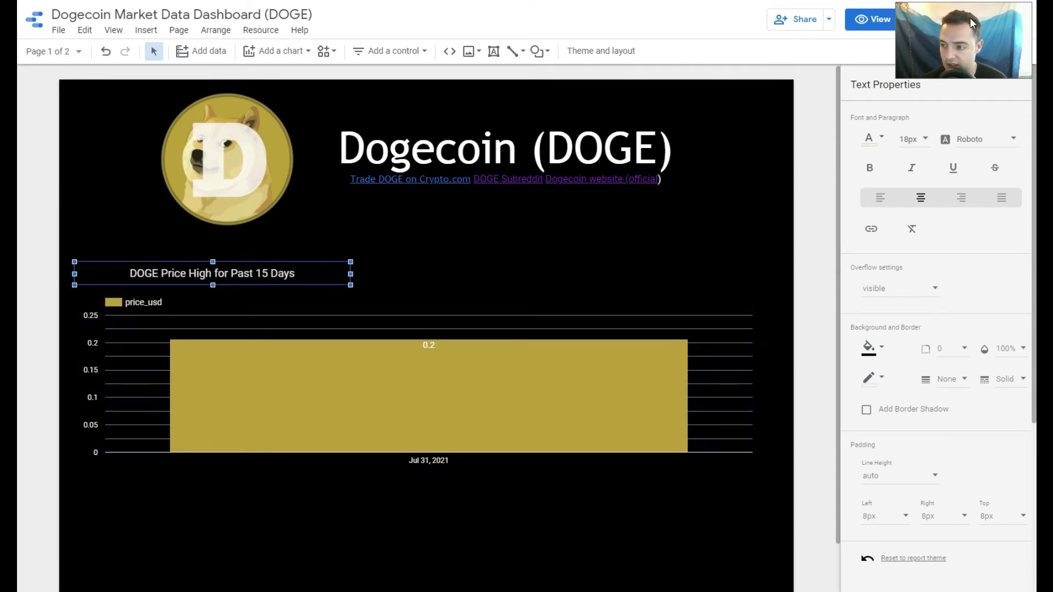
# Rename the column chart's price_usd metric to "Price In USD $"
pyautogui.click(664, 318)
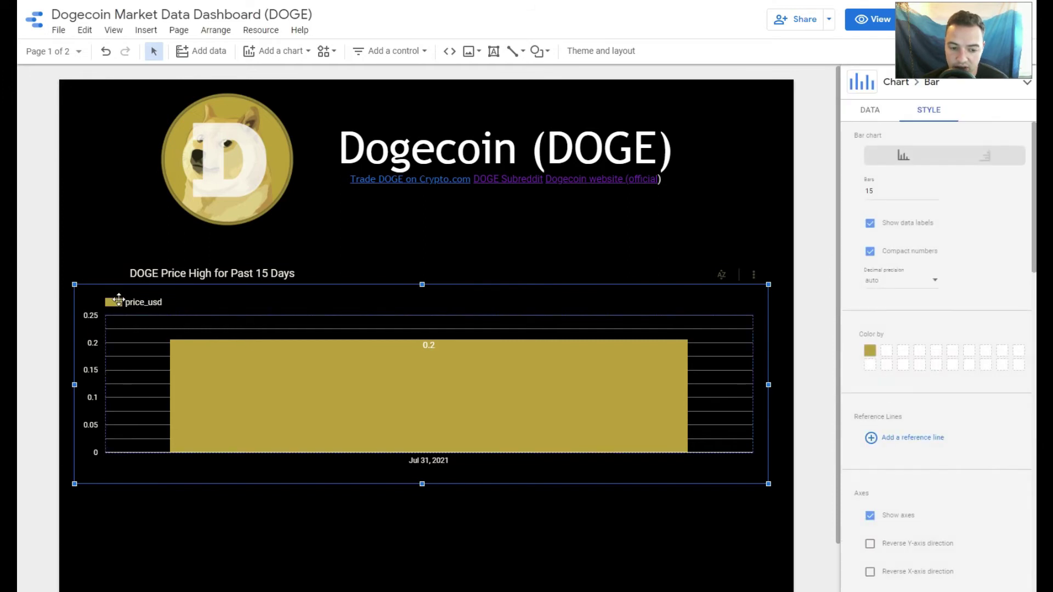
pyautogui.click(871, 110)
pyautogui.click(851, 351)
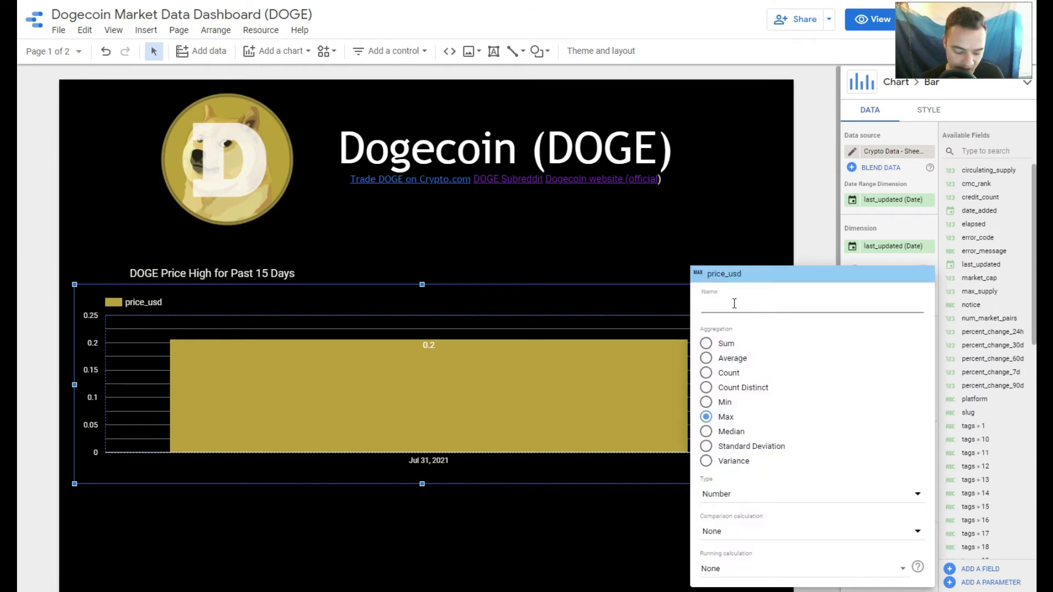
pyautogui.write('Price')
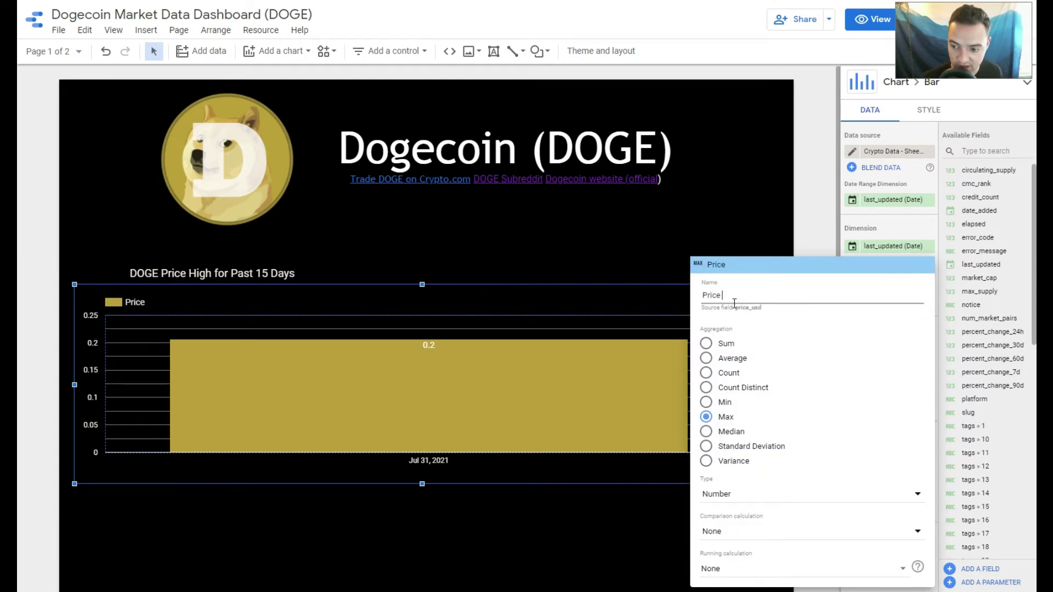
pyautogui.write(' In USD $')
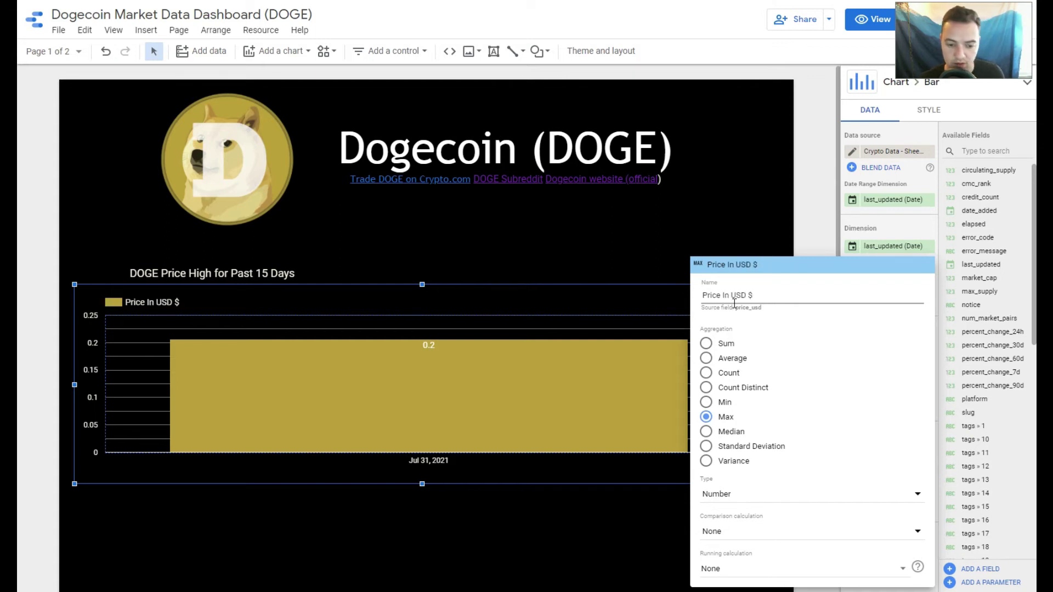
pyautogui.click(974, 104)
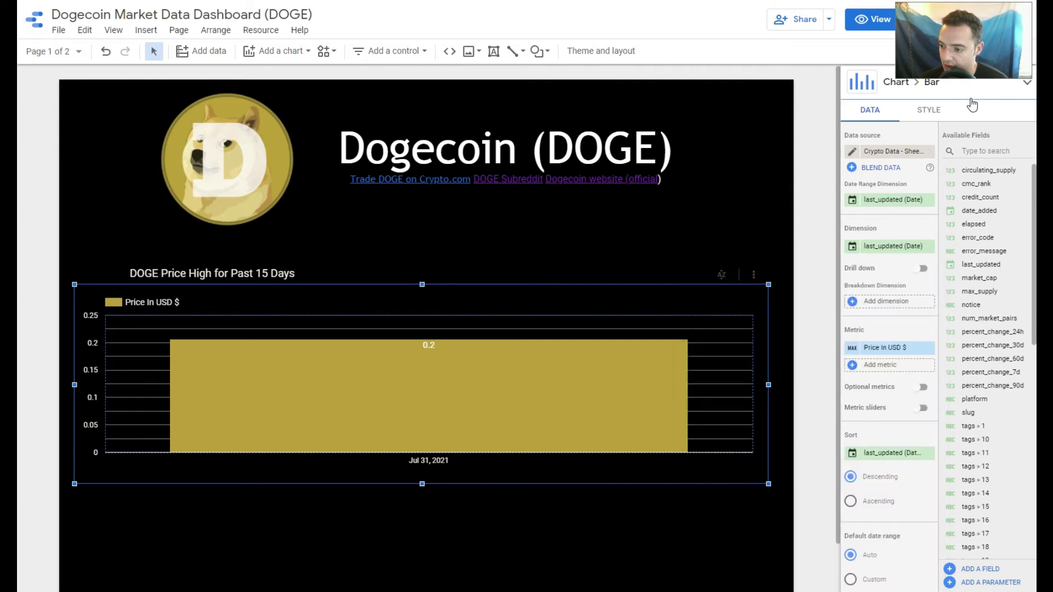
# Set the Price In USD $ metric's type to Currency (USD - US Dollar ($))
pyautogui.click(856, 350)
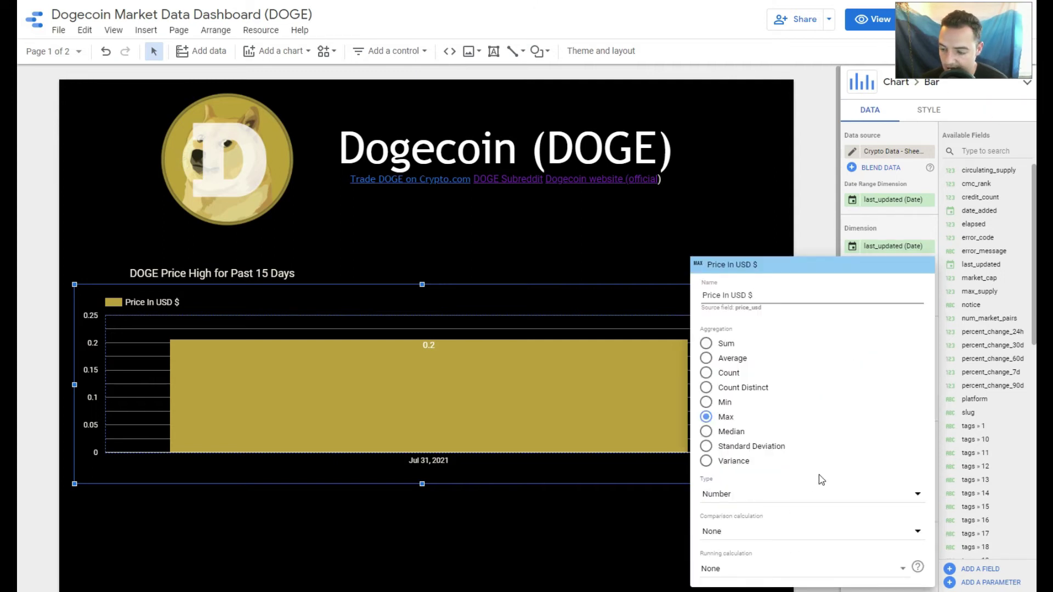
pyautogui.click(922, 137)
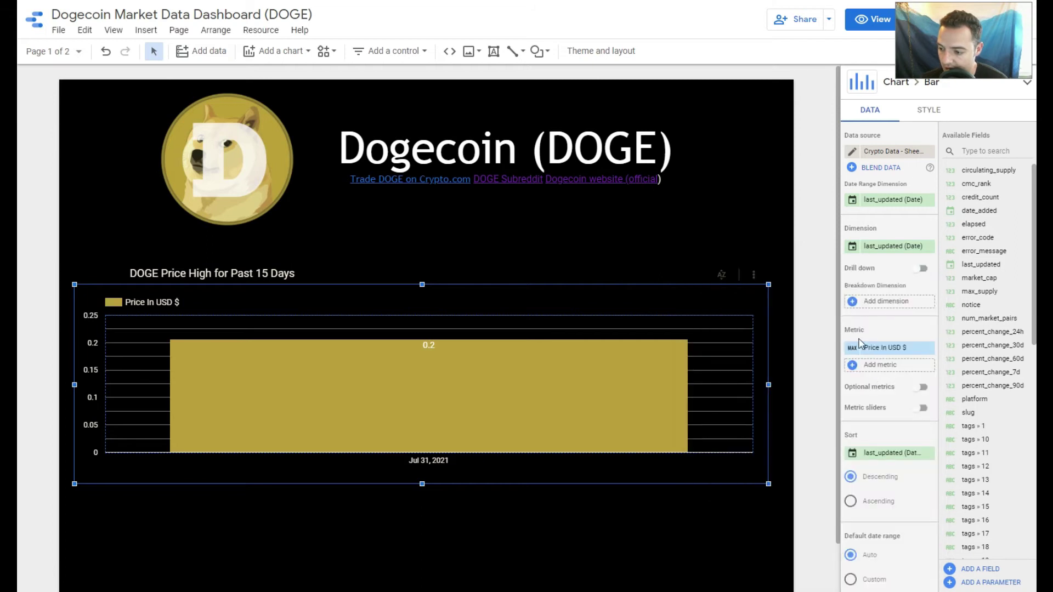
pyautogui.click(884, 350)
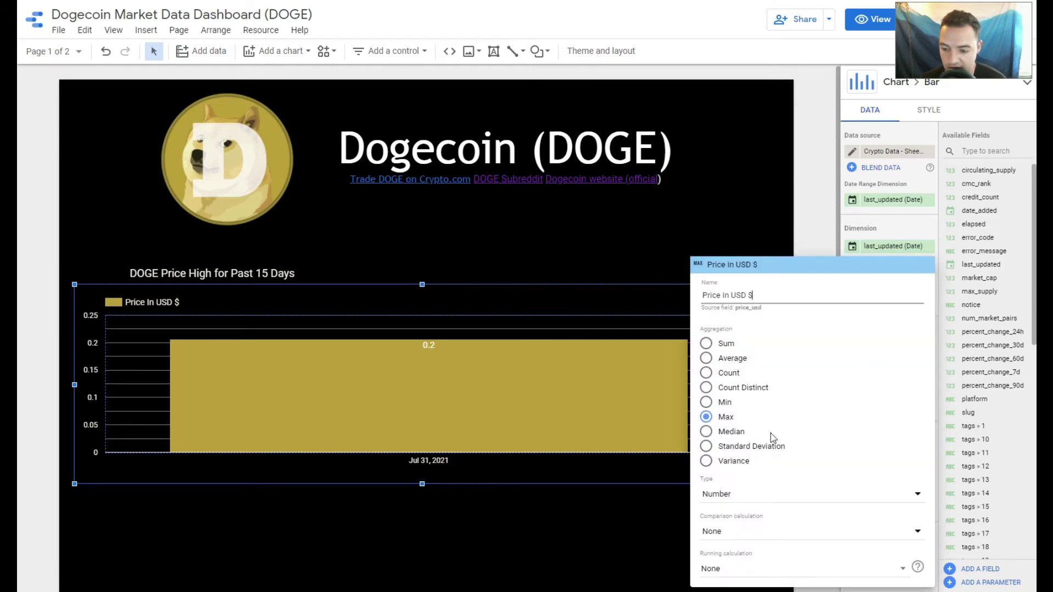
pyautogui.click(812, 499)
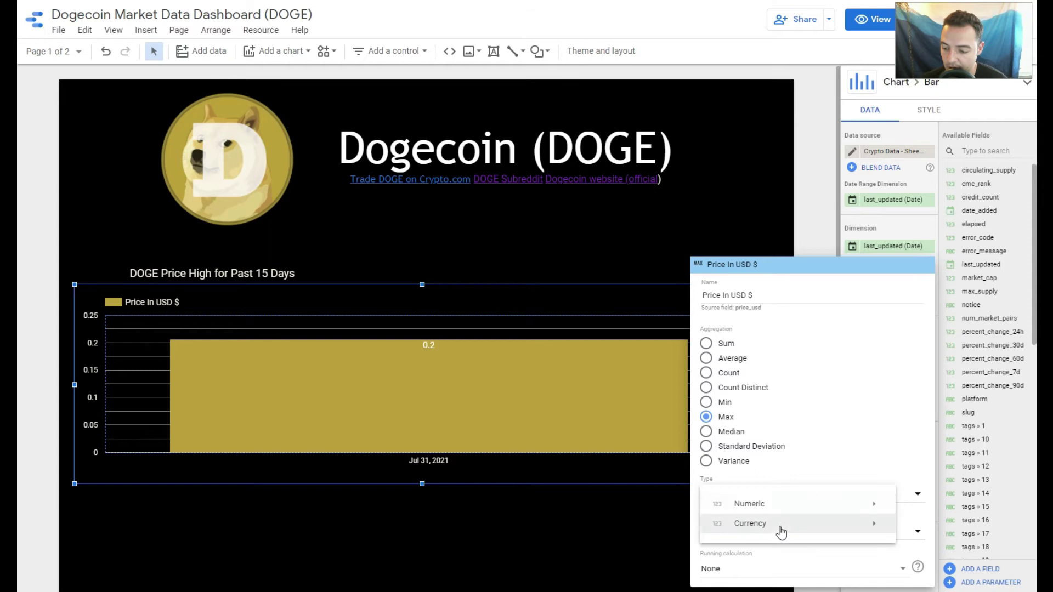
pyautogui.moveTo(775, 527)
pyautogui.moveTo(693, 413); pyautogui.dragTo(709, 554)
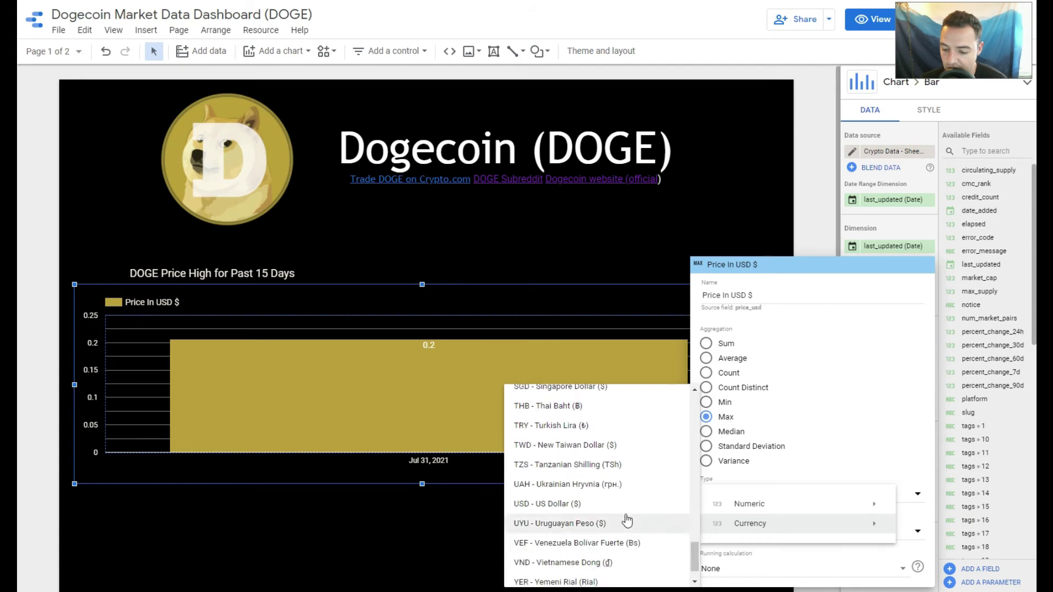
pyautogui.click(594, 502)
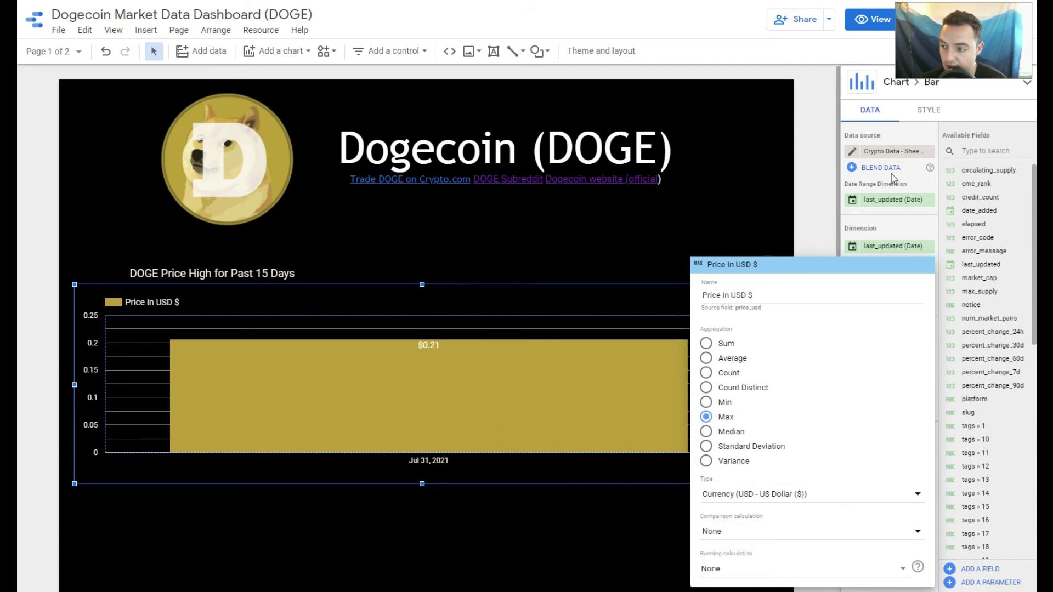
pyautogui.click(324, 400)
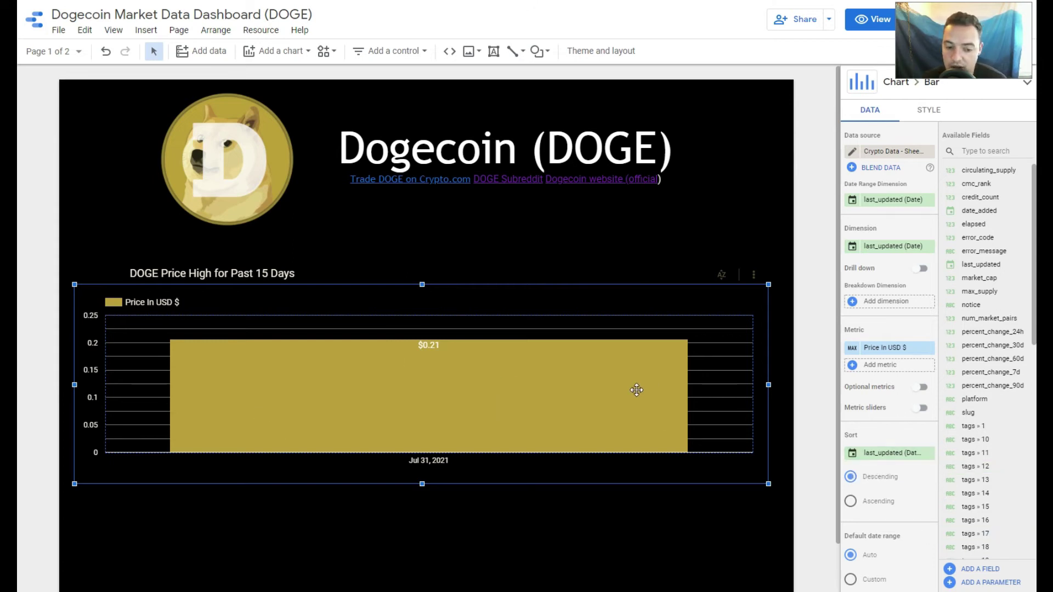
# Switch to the Crypto Data spreadsheet and add rows at the bottom in batches of 1000, up to row 6292
pyautogui.moveTo(509, 390); pyautogui.dragTo(509, 392)
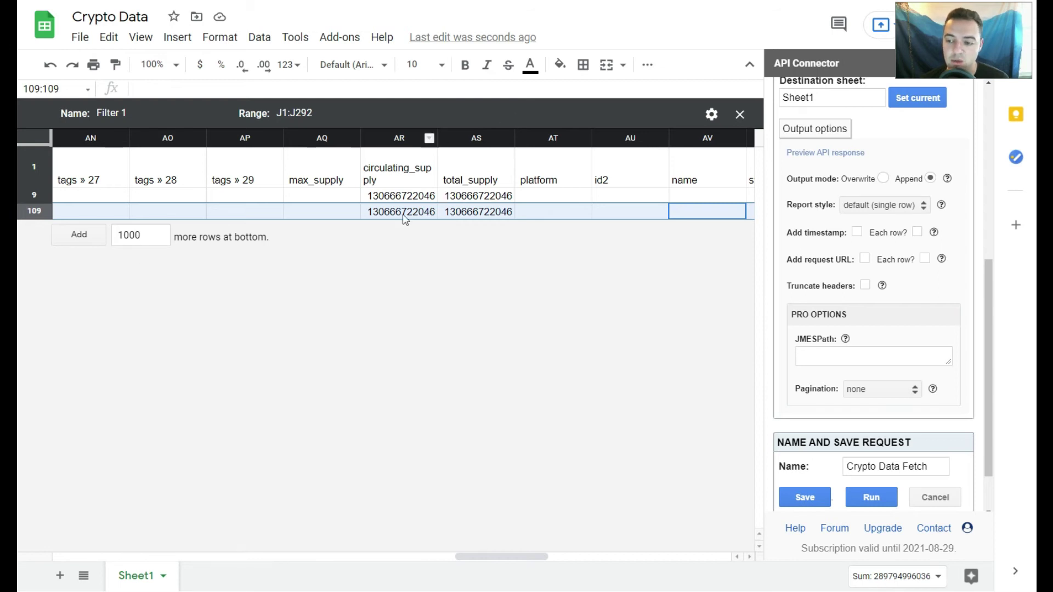
pyautogui.moveTo(519, 557); pyautogui.dragTo(37, 540)
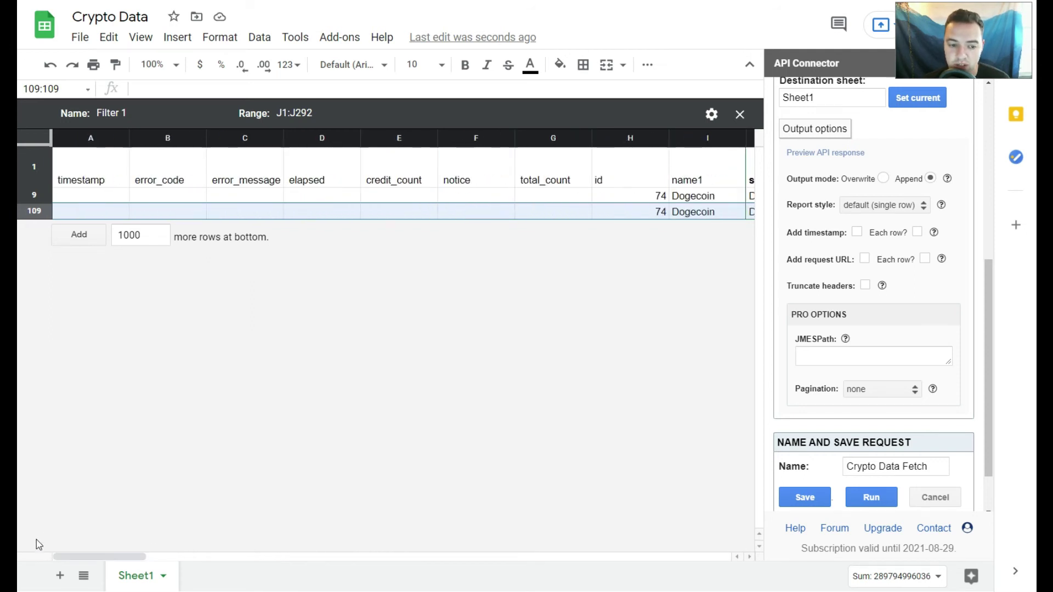
pyautogui.click(64, 236)
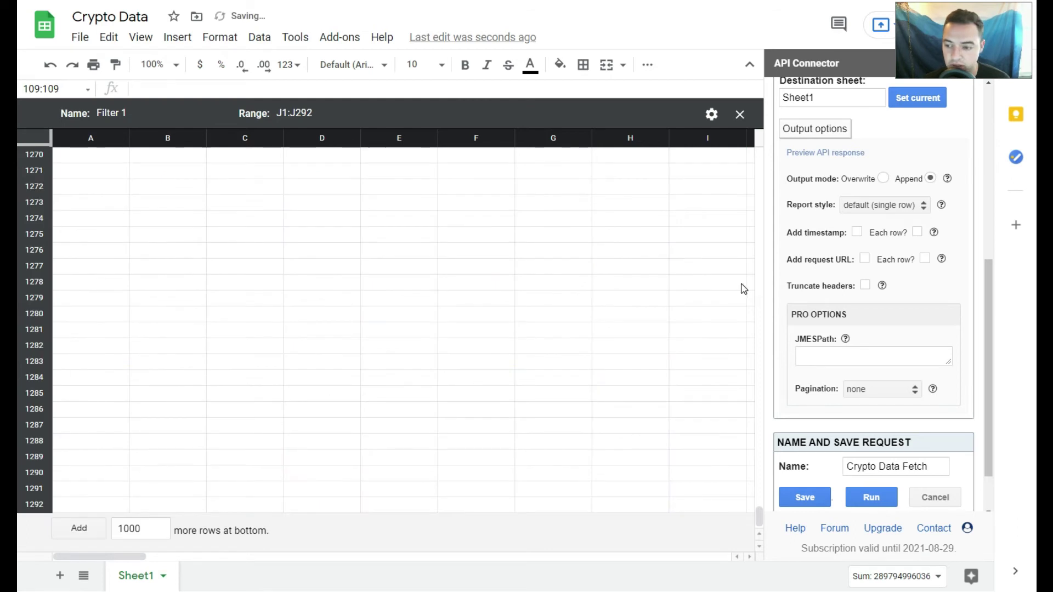
pyautogui.click(80, 532)
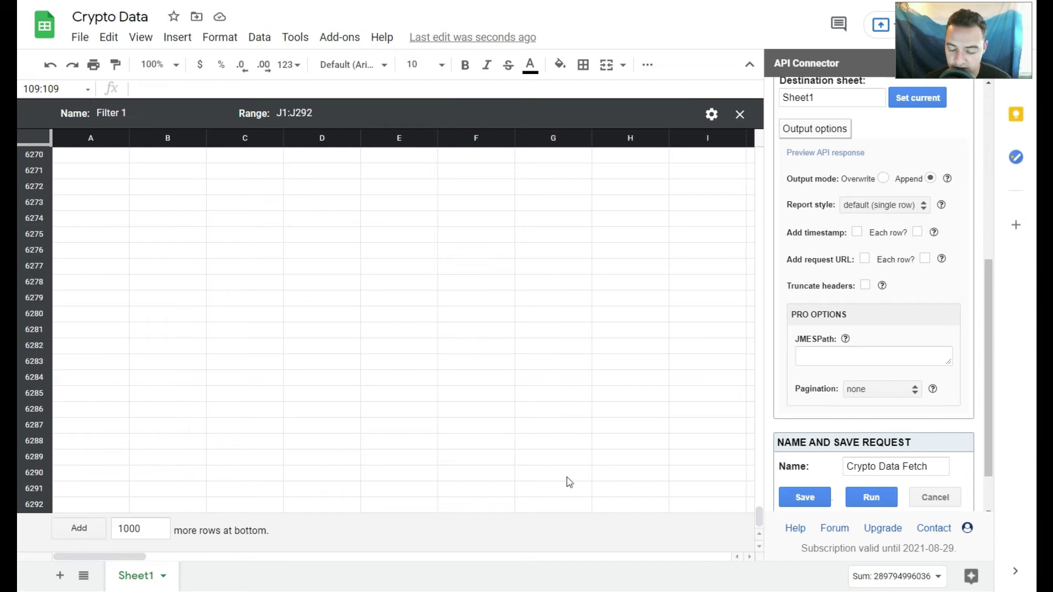
# Copy the whole Dogecoin row 9 from the filtered sheet
pyautogui.moveTo(760, 518); pyautogui.dragTo(738, 98)
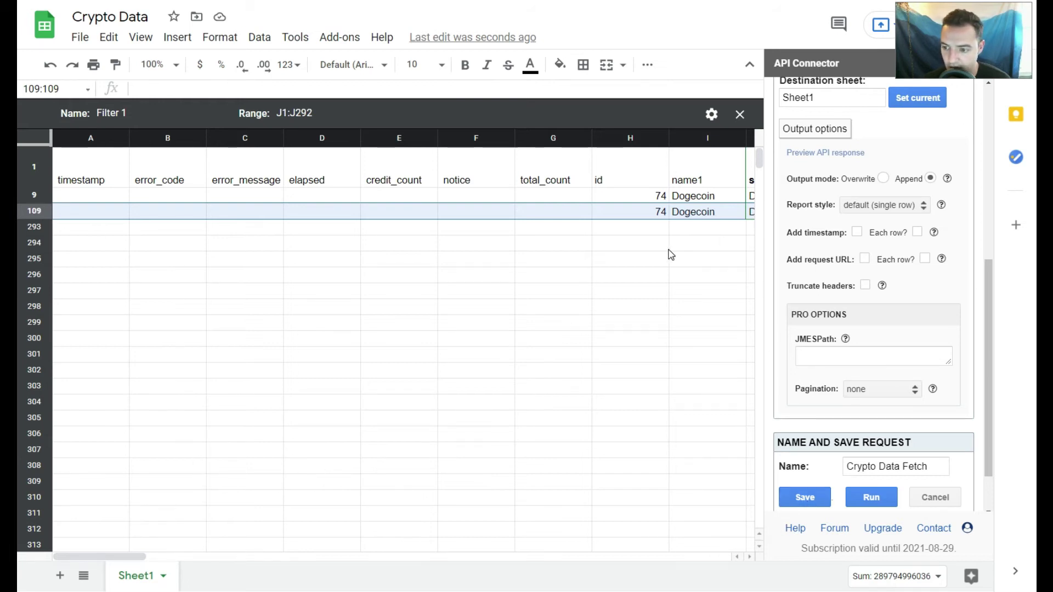
pyautogui.click(36, 195)
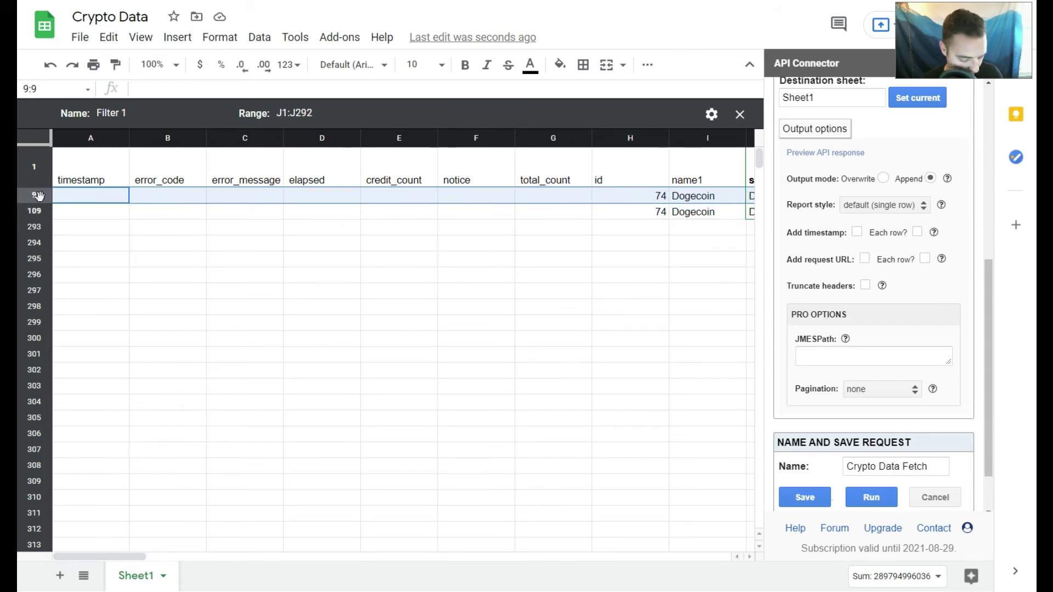
pyautogui.hotkey('ctrl', 'c')
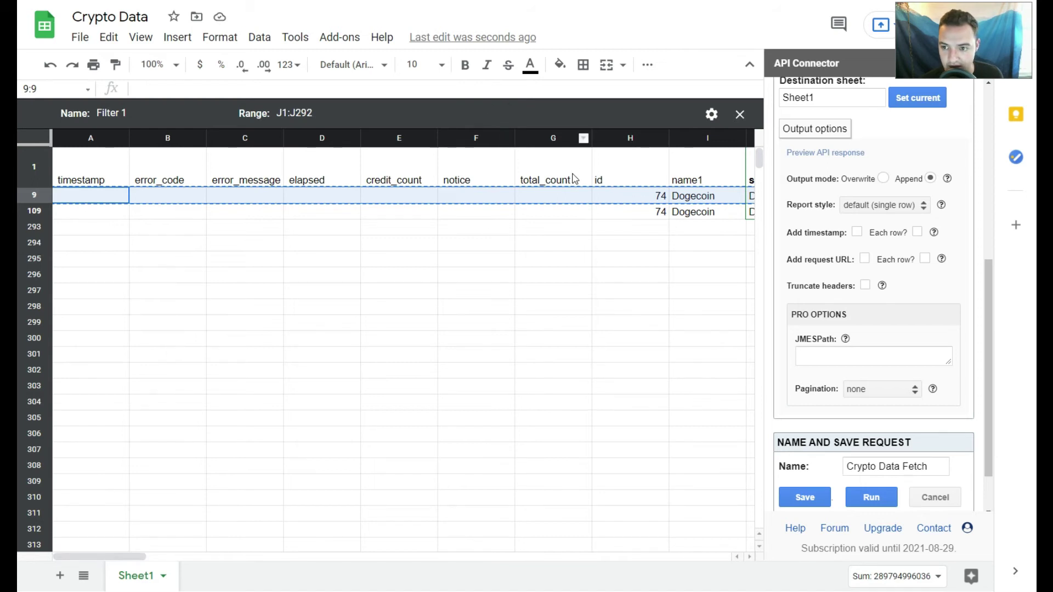
# Select all values in the symbol1 column filter so every coin is included
pyautogui.moveTo(143, 560); pyautogui.dragTo(188, 559)
pyautogui.click(507, 180)
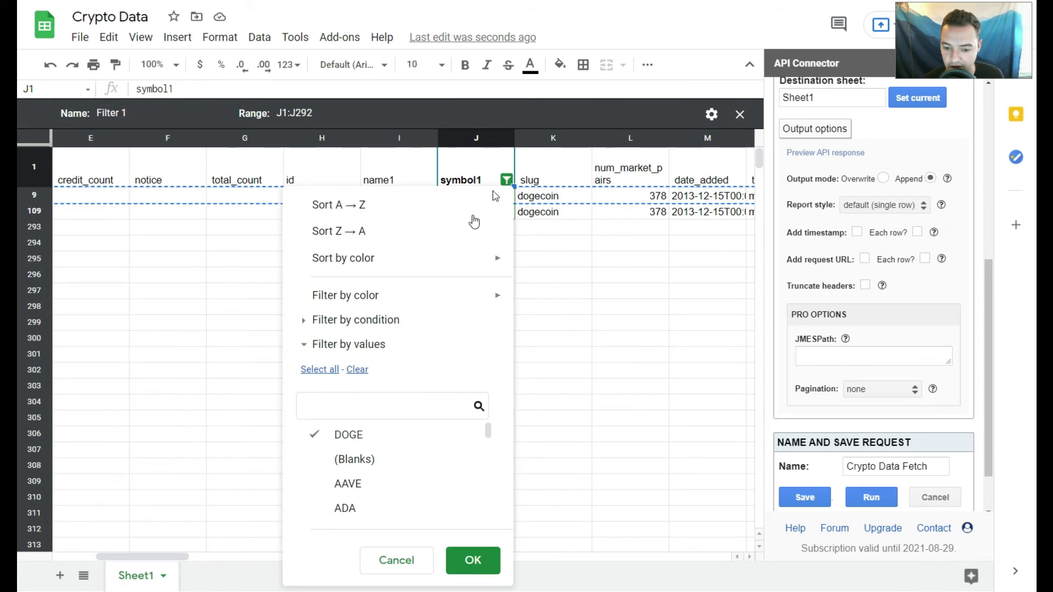
pyautogui.click(356, 371)
pyautogui.click(328, 370)
pyautogui.click(472, 561)
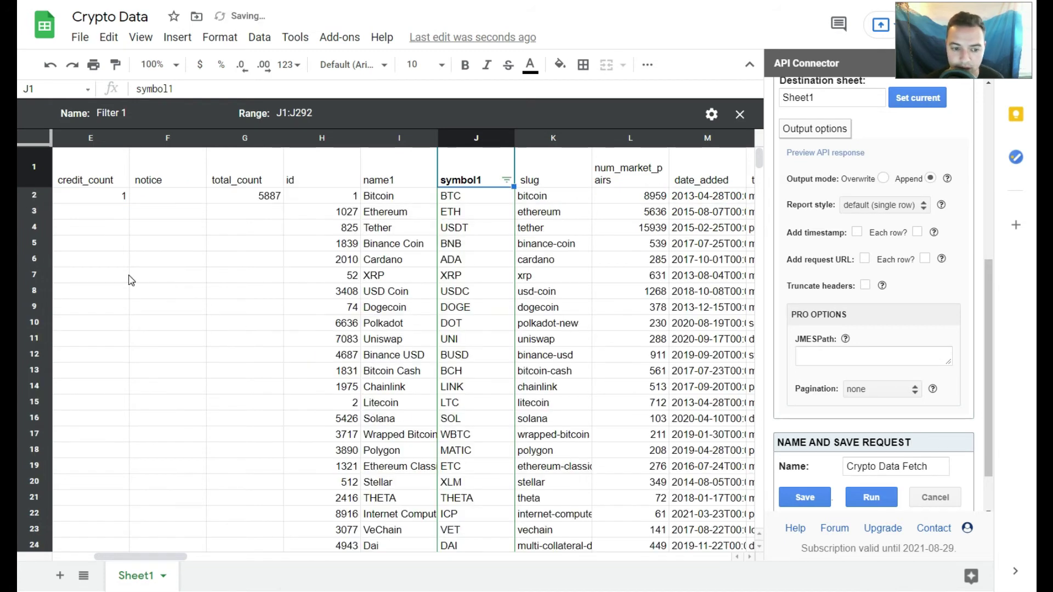
# Insert 14 blank rows beneath the Bitcoin row 2, covering rows 3 to 16
pyautogui.click(138, 201)
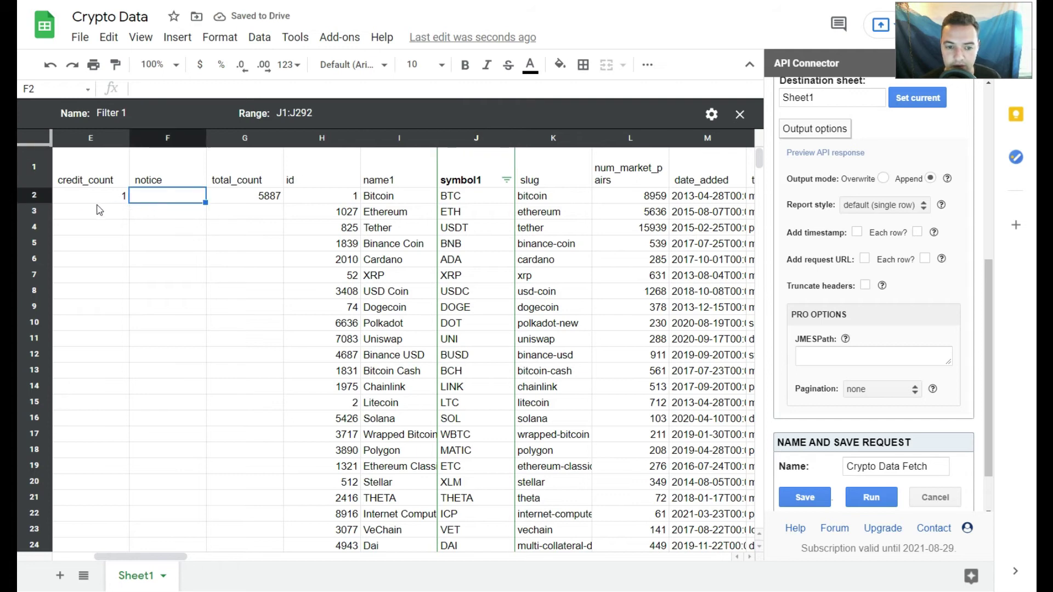
pyautogui.click(34, 196)
pyautogui.rightClick(34, 196)
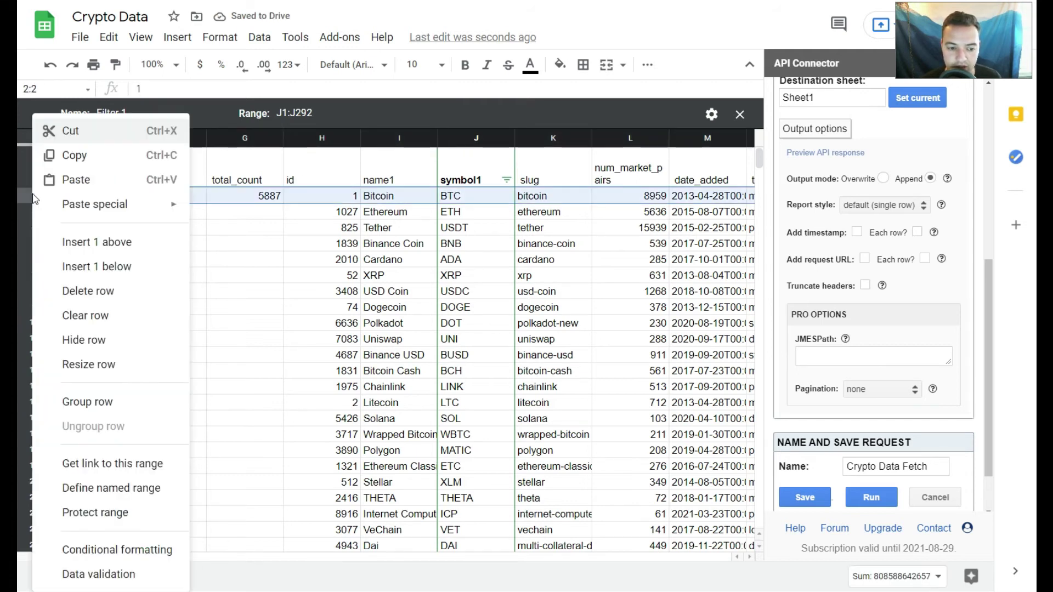
pyautogui.click(90, 275)
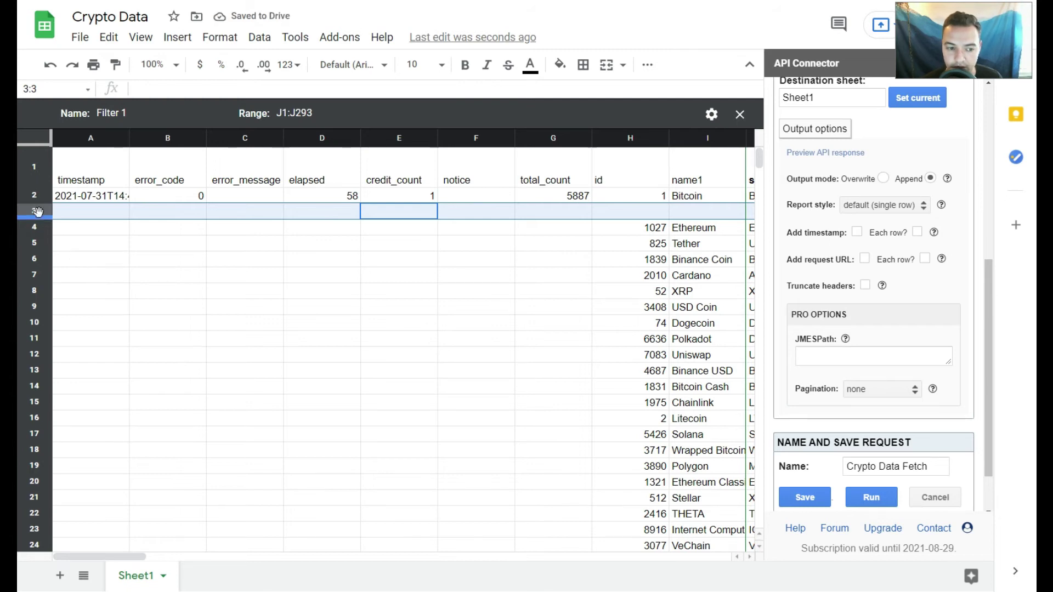
pyautogui.rightClick(37, 212)
pyautogui.click(80, 266)
pyautogui.rightClick(38, 222)
pyautogui.click(89, 265)
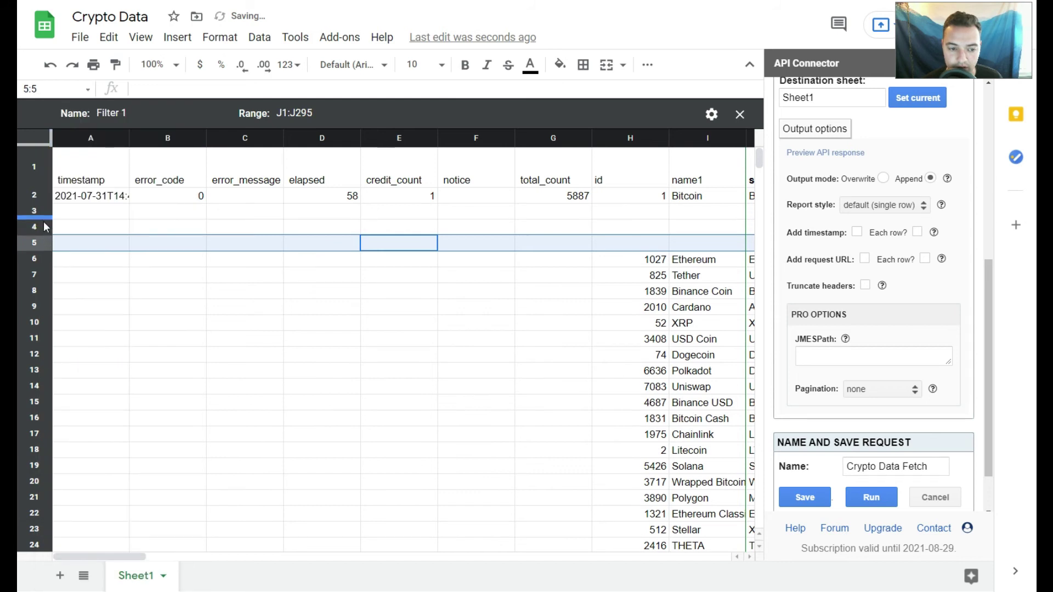
pyautogui.rightClick(46, 226)
pyautogui.click(87, 265)
pyautogui.rightClick(46, 236)
pyautogui.click(82, 267)
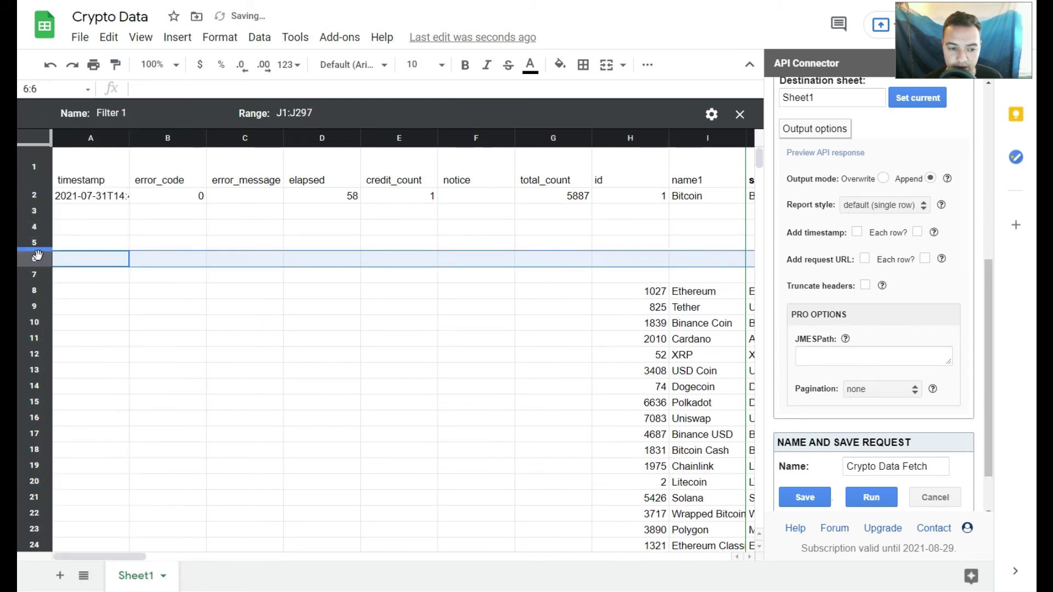
pyautogui.rightClick(37, 255)
pyautogui.click(77, 267)
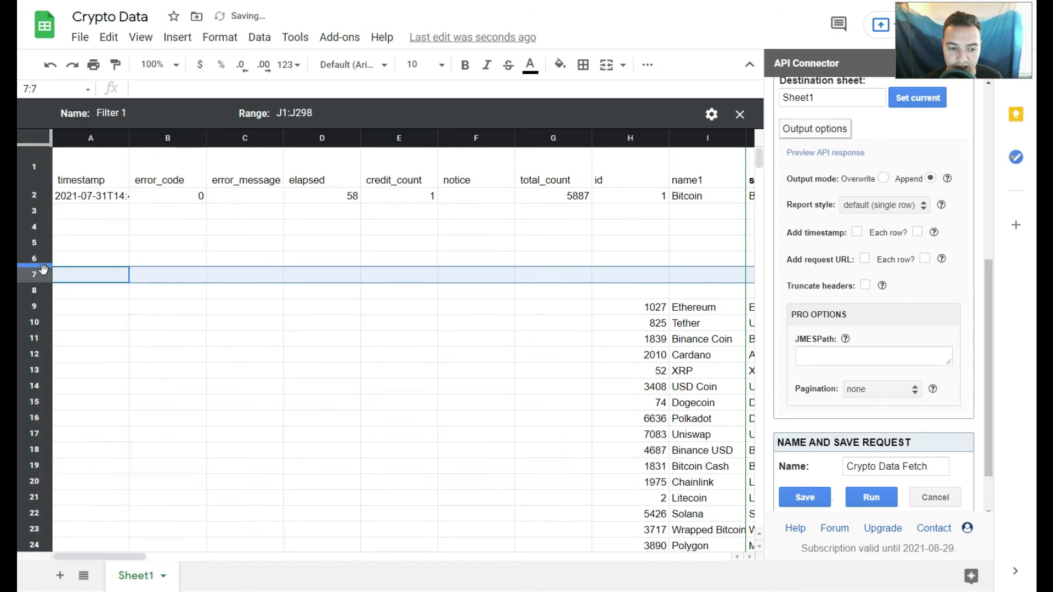
pyautogui.rightClick(43, 269)
pyautogui.click(88, 266)
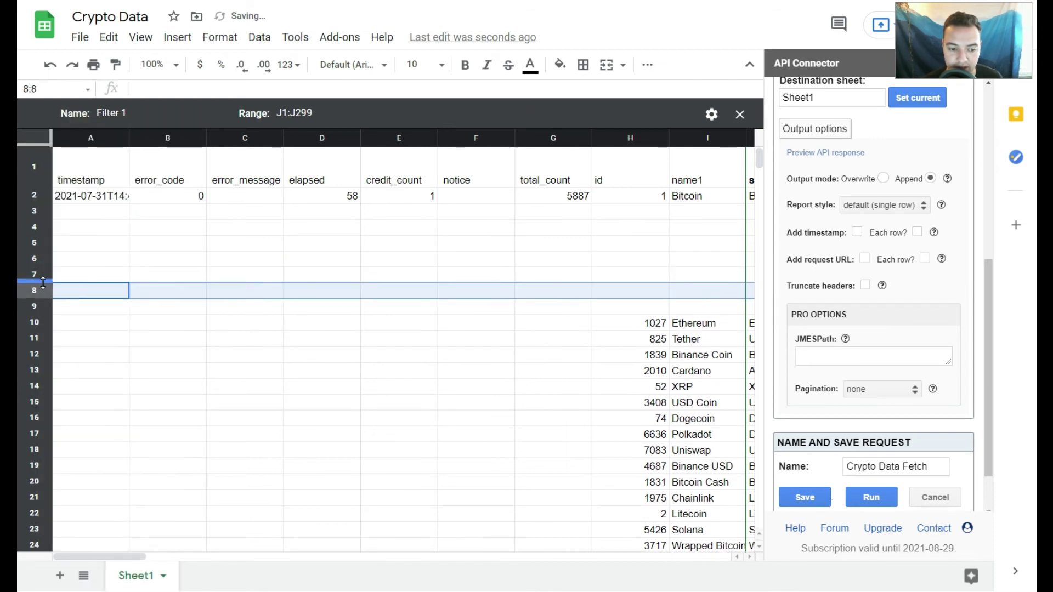
pyautogui.rightClick(43, 284)
pyautogui.click(88, 268)
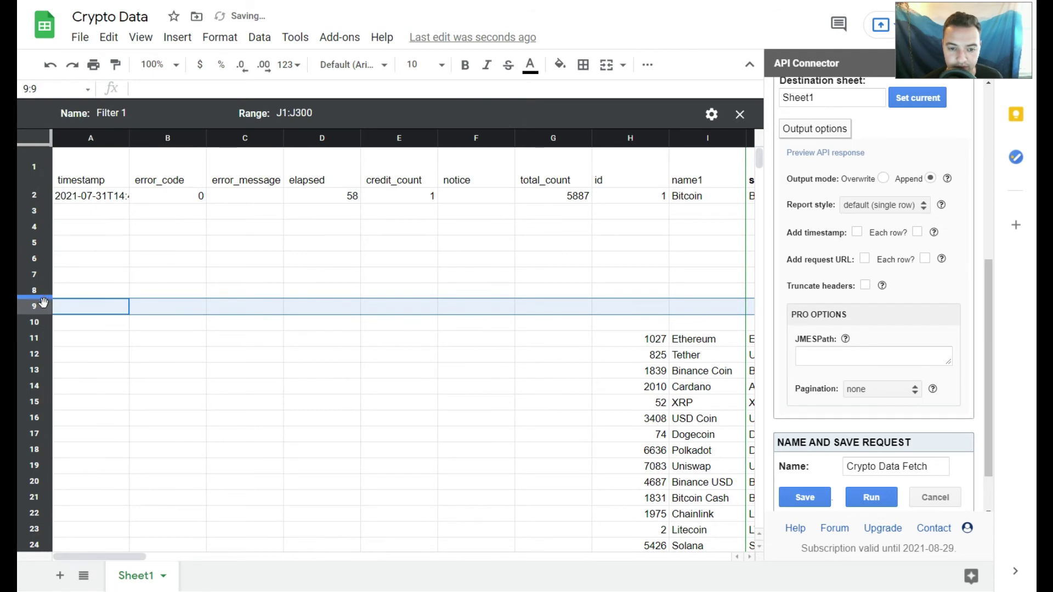
pyautogui.rightClick(43, 302)
pyautogui.click(113, 269)
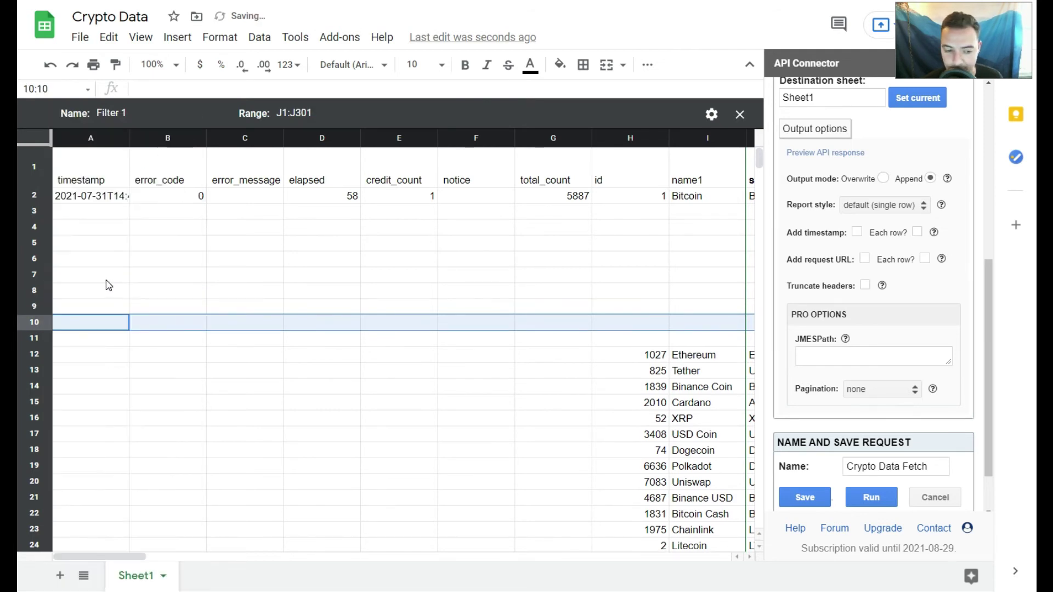
pyautogui.rightClick(44, 321)
pyautogui.click(88, 267)
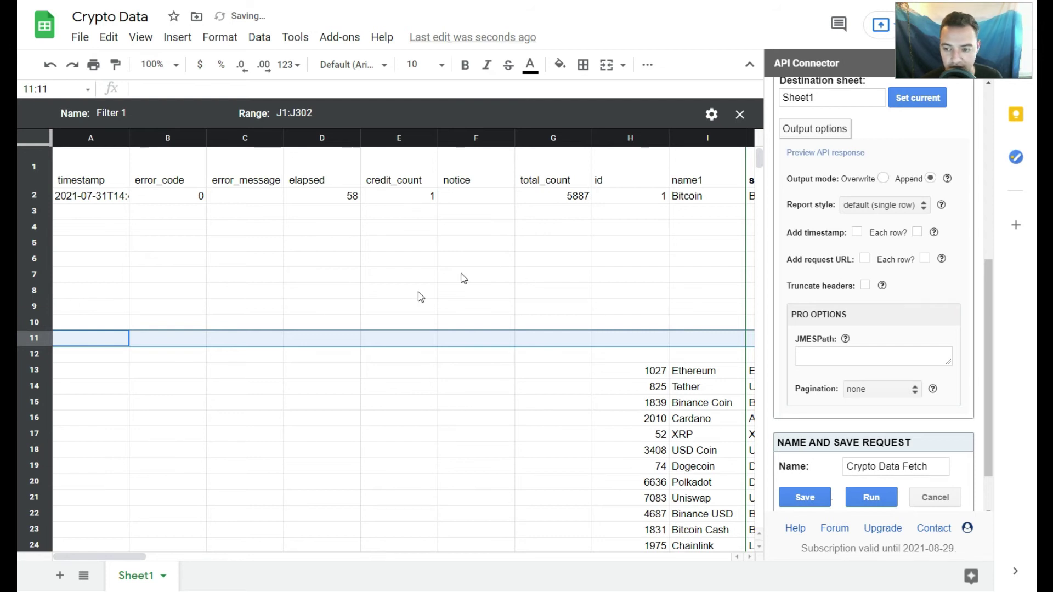
pyautogui.hotkey('ctrl', 'y')
pyautogui.hotkey('ctrl', 'y')
pyautogui.hotkey('ctrl', 'y')
pyautogui.hotkey('ctrl', 'y')
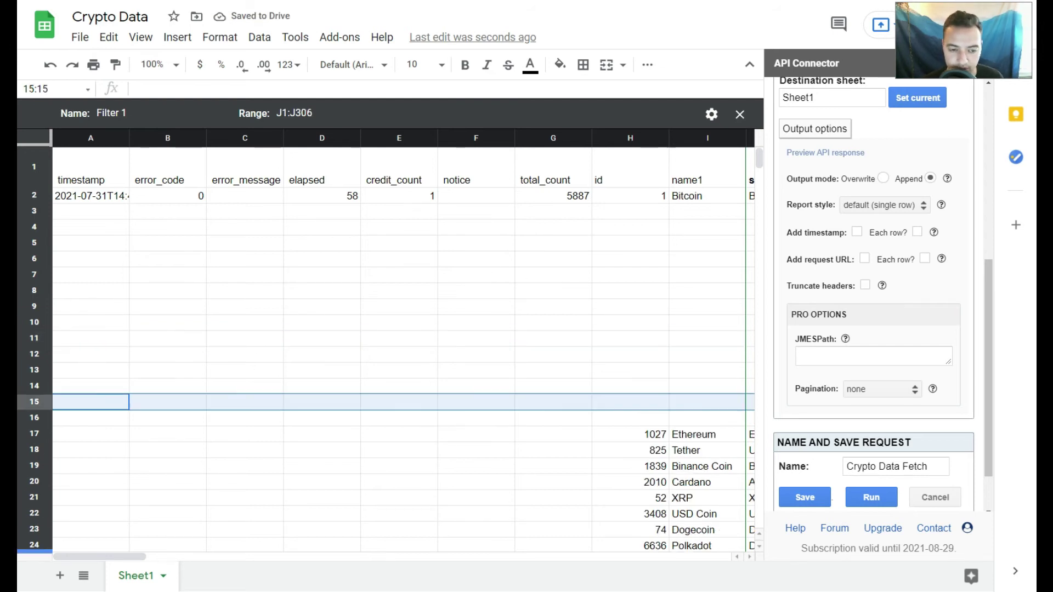
# Paste the copied Dogecoin row into each of the blank rows 3 to 16
pyautogui.click(78, 212)
pyautogui.hotkey('ctrl', 'v')
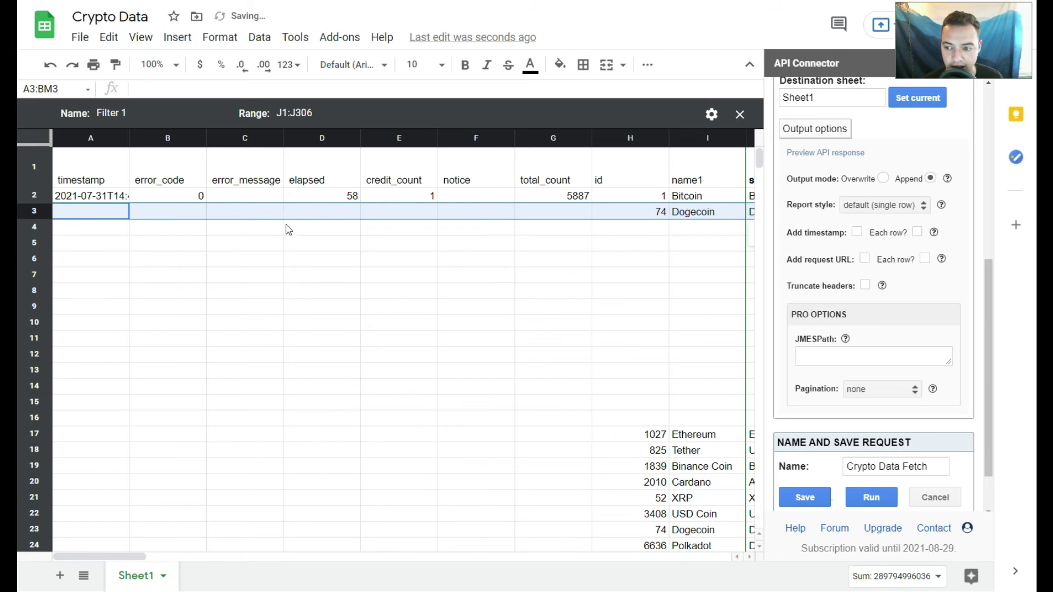
pyautogui.moveTo(147, 557); pyautogui.dragTo(96, 556)
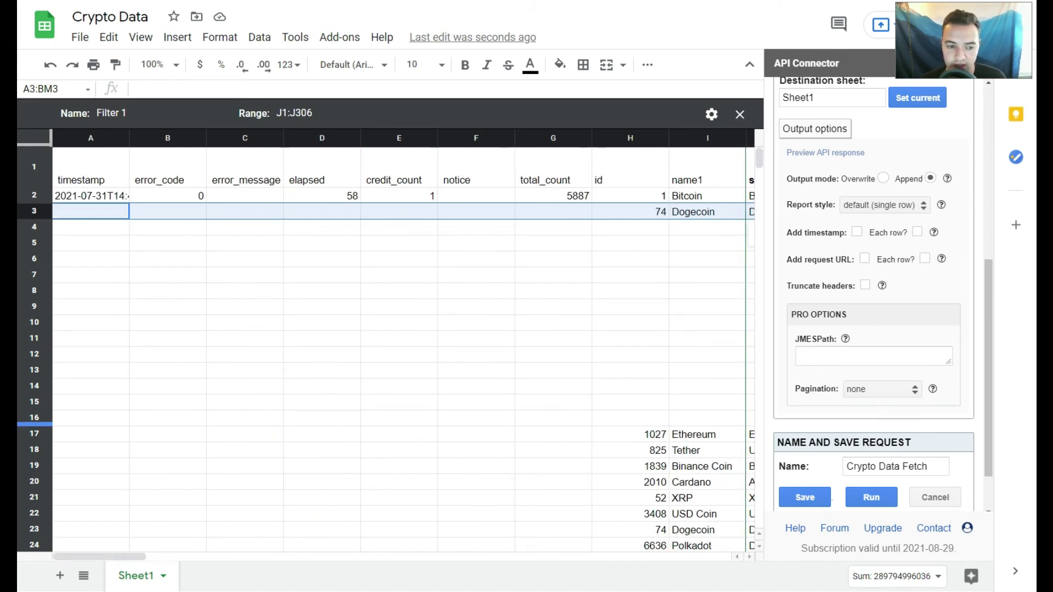
pyautogui.click(37, 224)
pyautogui.hotkey('ctrl', 'v')
pyautogui.click(37, 239)
pyautogui.hotkey('ctrl', 'v')
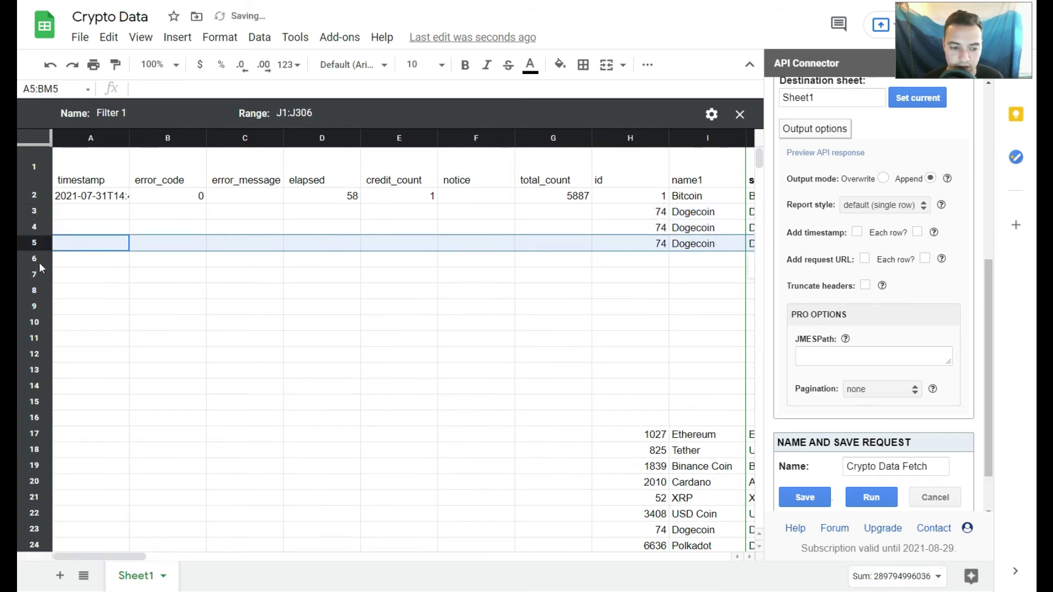
pyautogui.click(38, 260)
pyautogui.hotkey('ctrl', 'v')
pyautogui.click(44, 275)
pyautogui.hotkey('ctrl', 'v')
pyautogui.click(41, 291)
pyautogui.hotkey('ctrl', 'v')
pyautogui.click(43, 306)
pyautogui.hotkey('ctrl', 'v')
pyautogui.click(44, 323)
pyautogui.hotkey('ctrl', 'v')
pyautogui.click(43, 339)
pyautogui.hotkey('ctrl', 'v')
pyautogui.click(44, 355)
pyautogui.hotkey('ctrl', 'v')
pyautogui.click(44, 370)
pyautogui.hotkey('ctrl', 'v')
pyautogui.click(44, 387)
pyautogui.hotkey('ctrl', 'v')
pyautogui.click(42, 401)
pyautogui.click(47, 417)
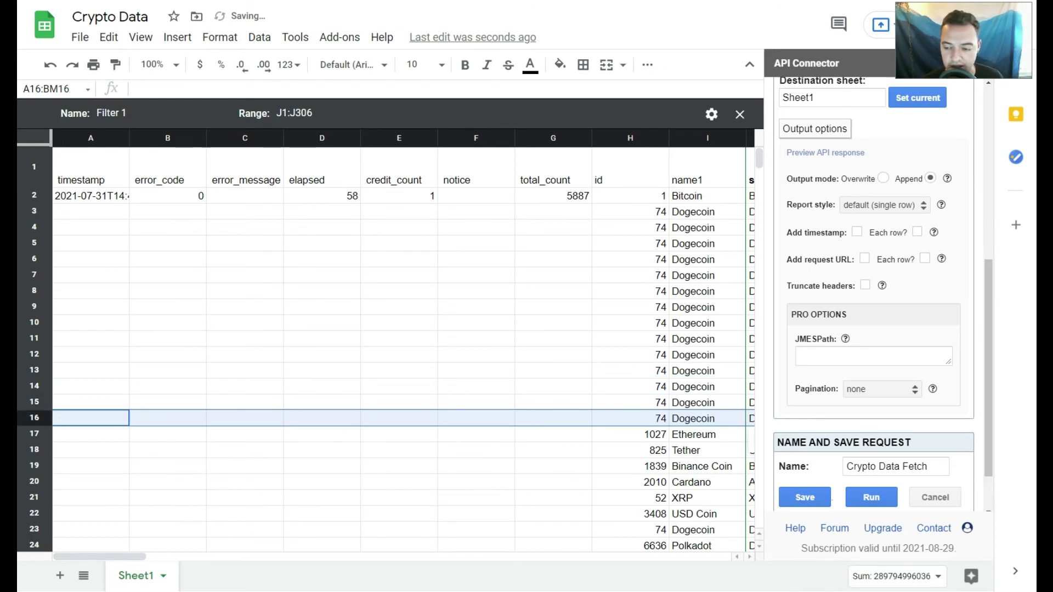
# Change the day in the last_updated cell BA3 so its date reads 2021-07-30
pyautogui.hscroll(10, 385, 292)
pyautogui.click(475, 212)
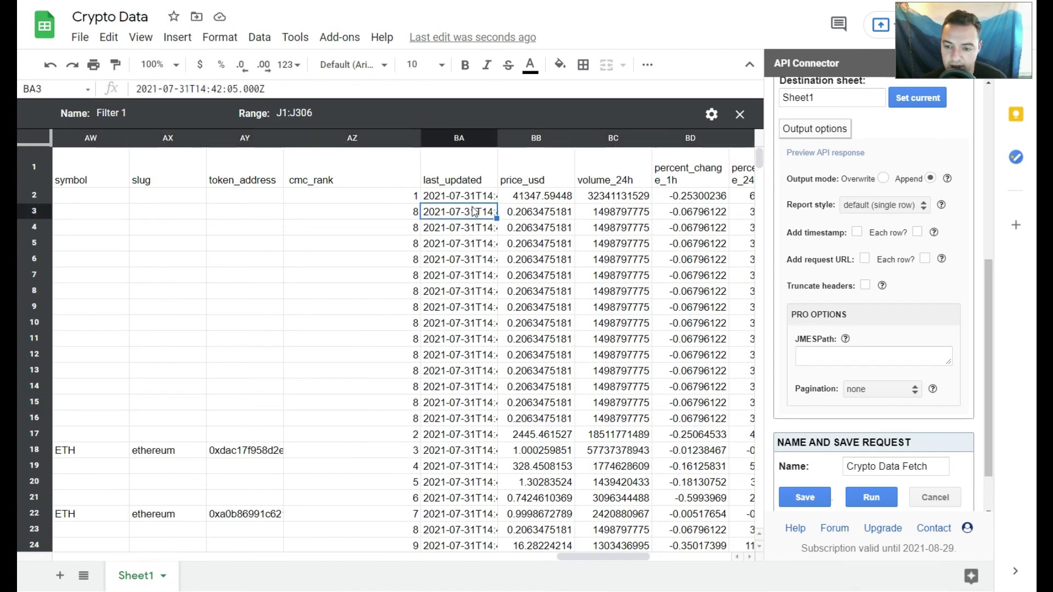
pyautogui.doubleClick(475, 212)
pyautogui.click(475, 210)
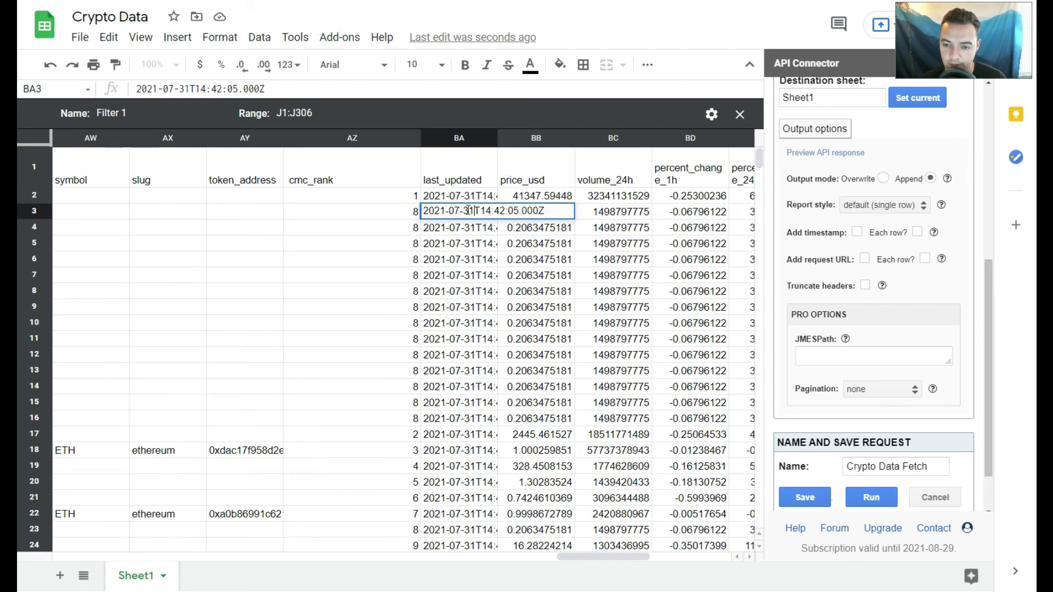
pyautogui.press('BackSpace')
pyautogui.write('0')
pyautogui.press('Return')
# Change the last_updated dates in BA4 and BA5 to 2021-07-29 and 2021-07-28, keeping their times
pyautogui.doubleClick(478, 226)
pyautogui.click(477, 225)
pyautogui.press('BackSpace')
pyautogui.press('BackSpace')
pyautogui.write('29')
pyautogui.press('Return')
pyautogui.doubleClick(473, 244)
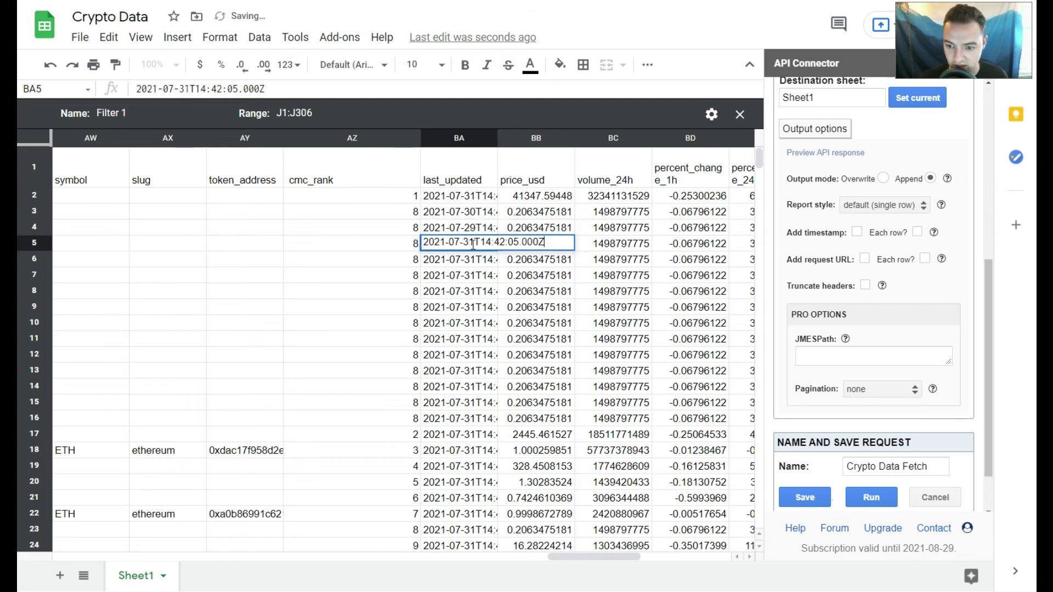
pyautogui.moveTo(475, 242); pyautogui.dragTo(468, 242)
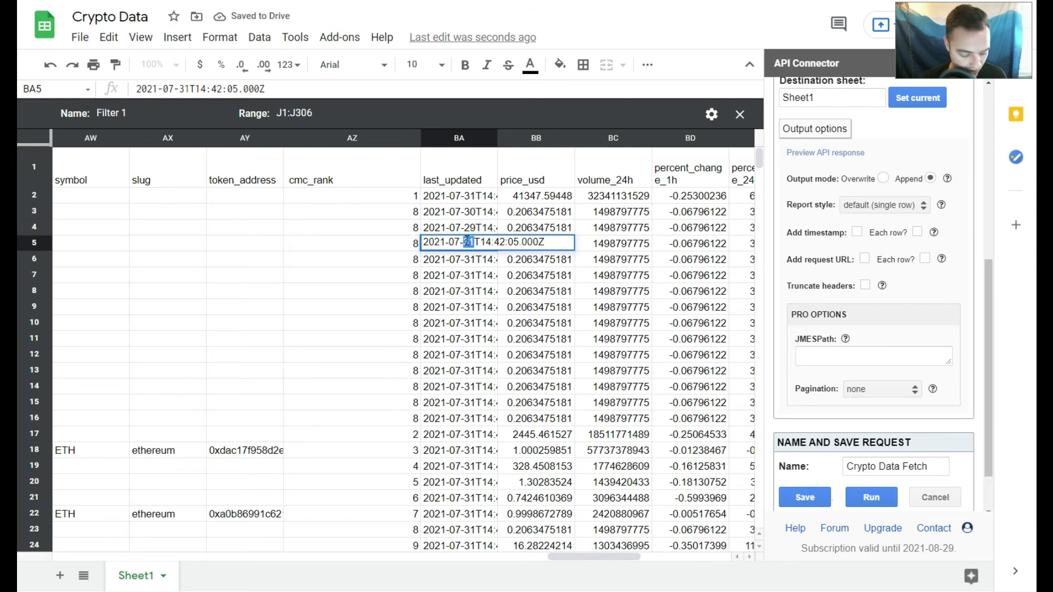
pyautogui.write('28')
pyautogui.press('Return')
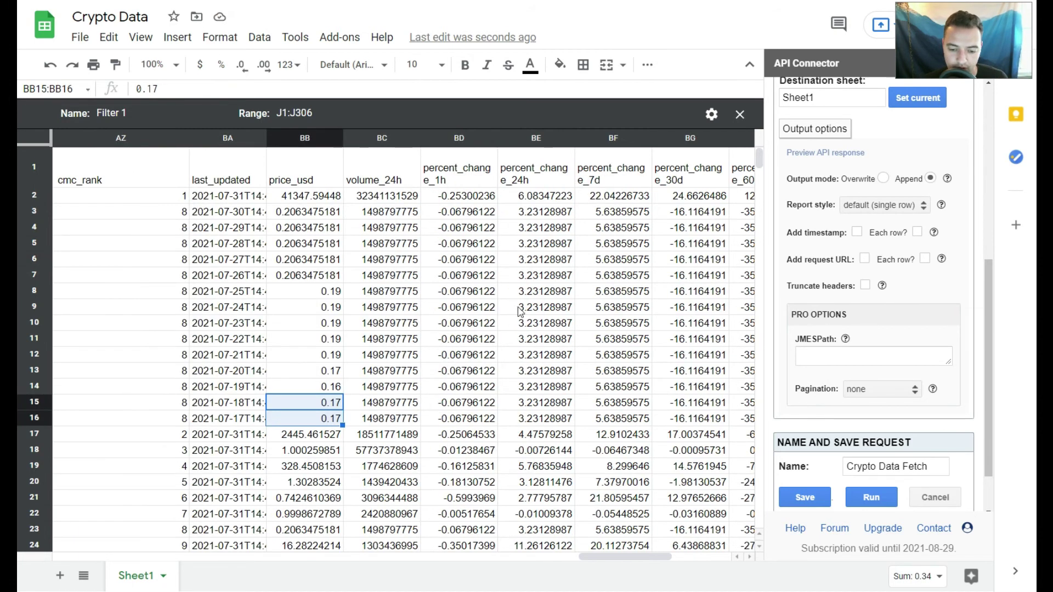
pyautogui.click(324, 341)
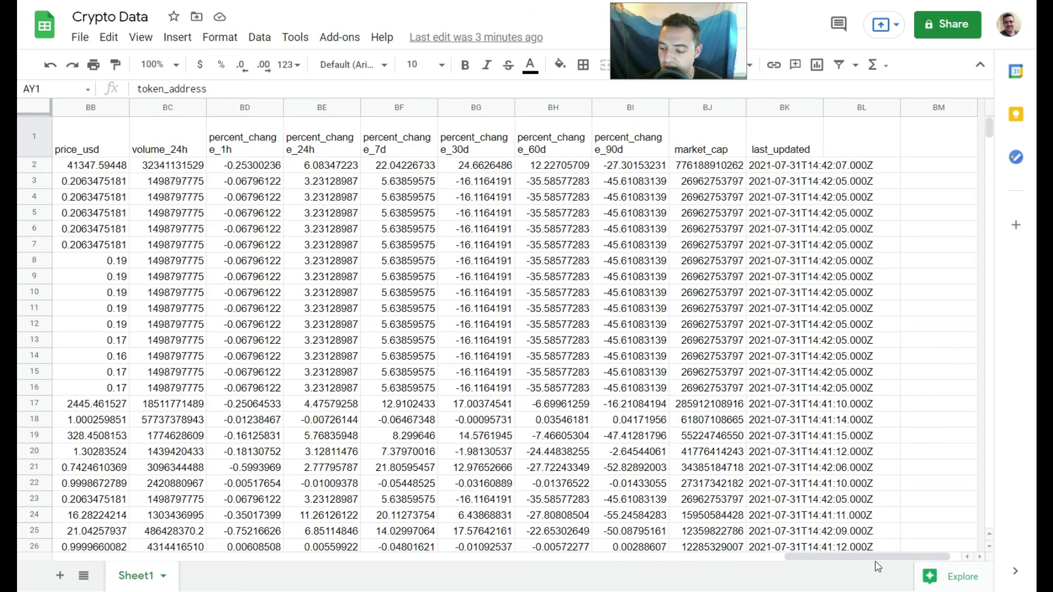
# Rename the duplicate last_updated header in BK1 as last_updated_donotuse
pyautogui.moveTo(878, 566); pyautogui.dragTo(860, 565)
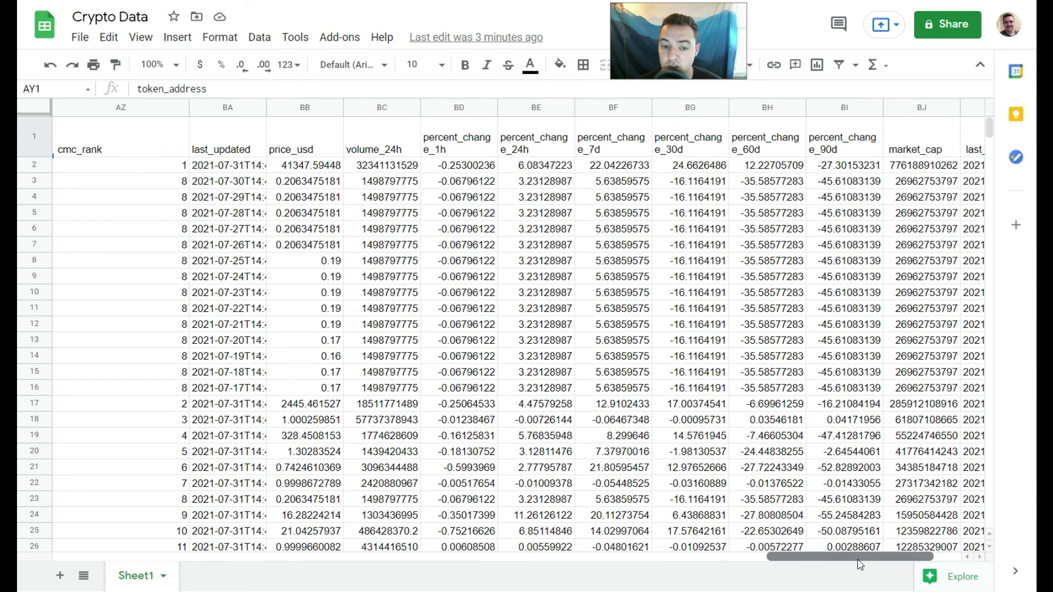
pyautogui.press('Right')
pyautogui.press('Right')
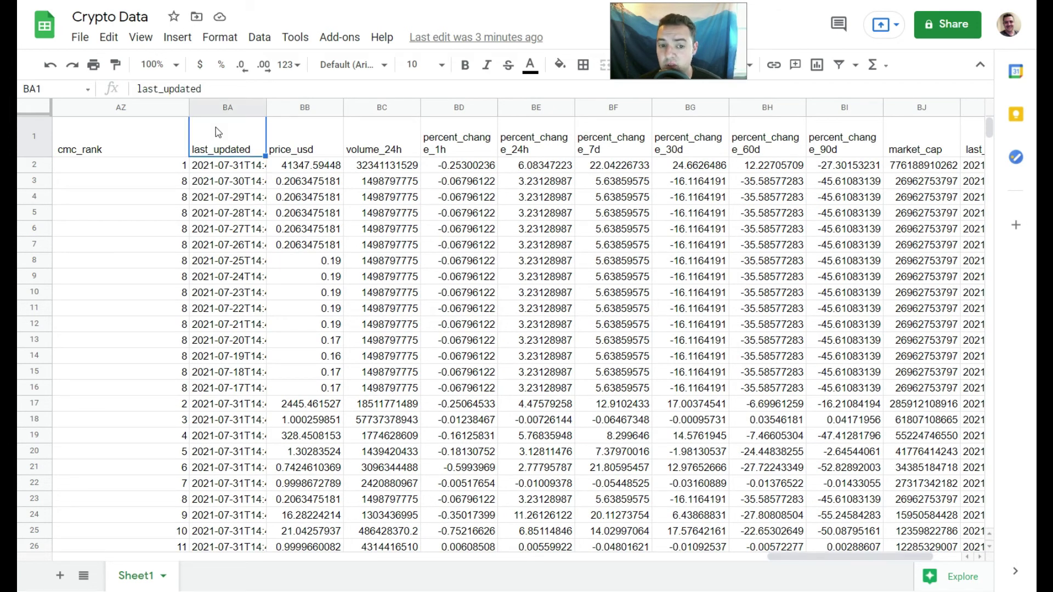
pyautogui.moveTo(887, 557); pyautogui.dragTo(907, 561)
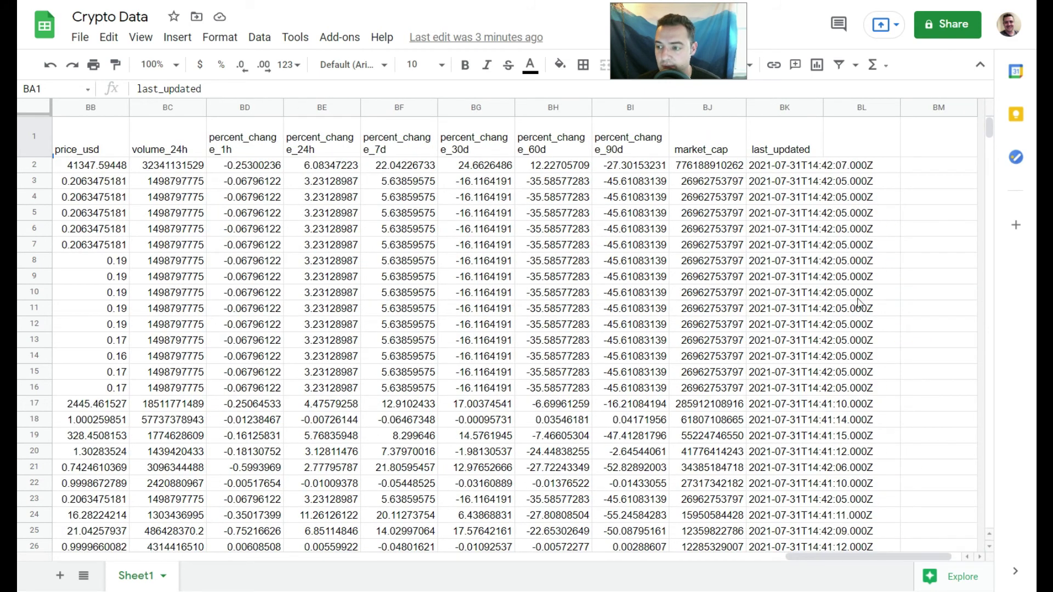
pyautogui.doubleClick(819, 153)
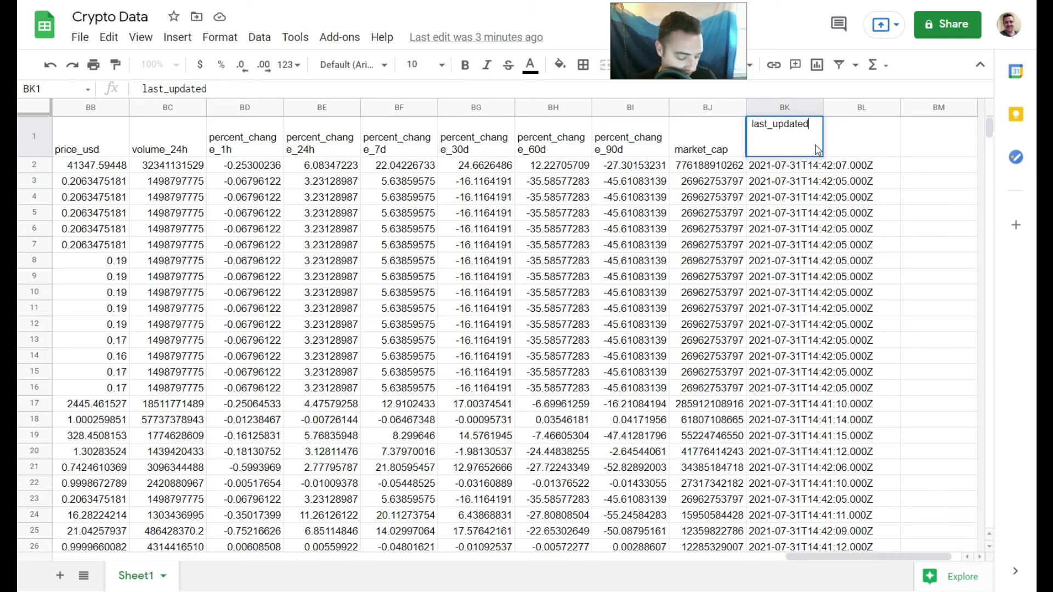
pyautogui.write('_do')
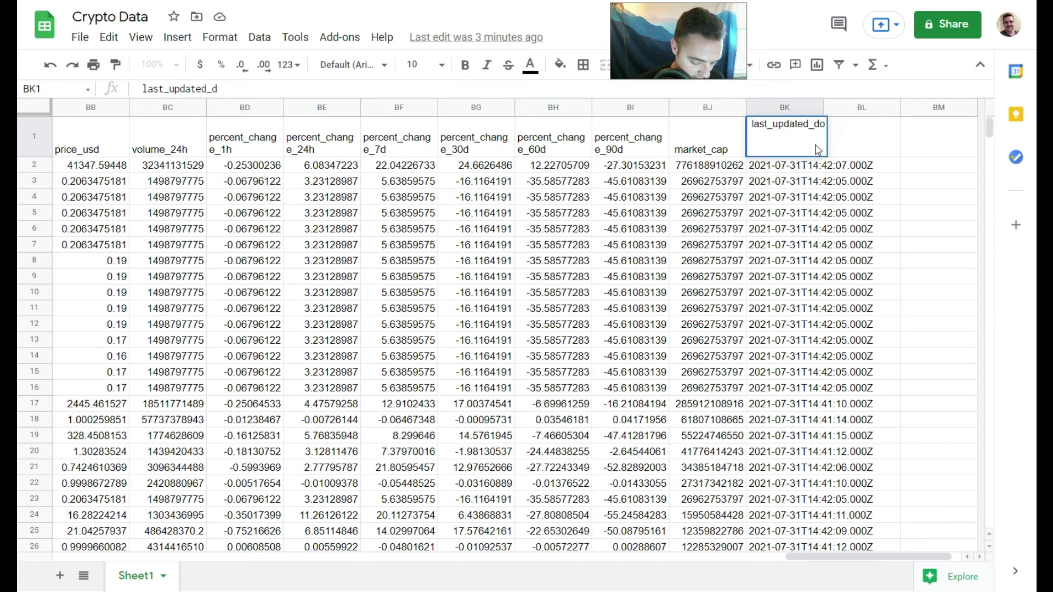
pyautogui.write('notuse')
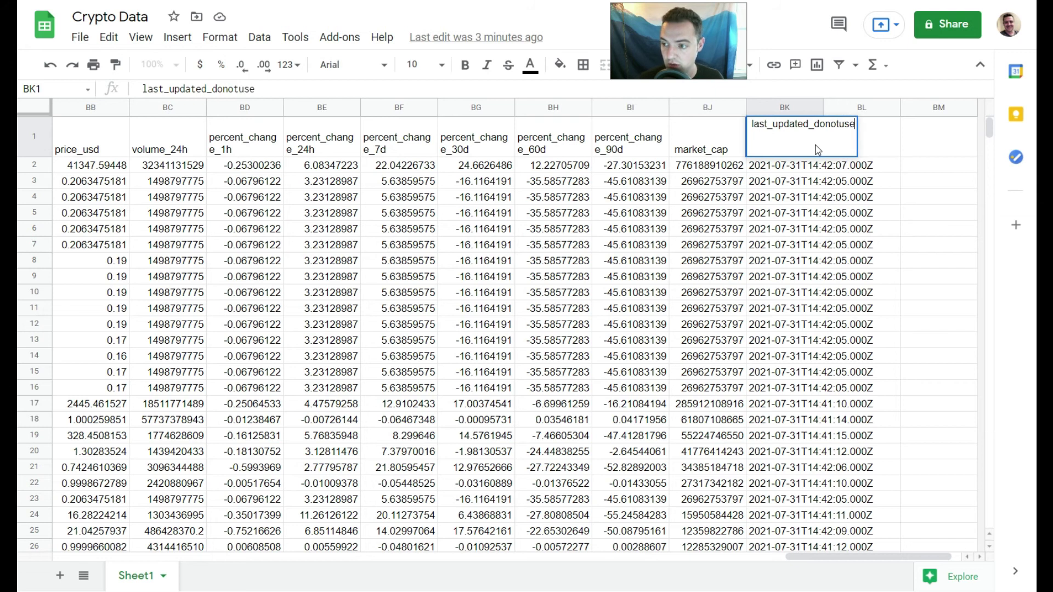
pyautogui.click(712, 130)
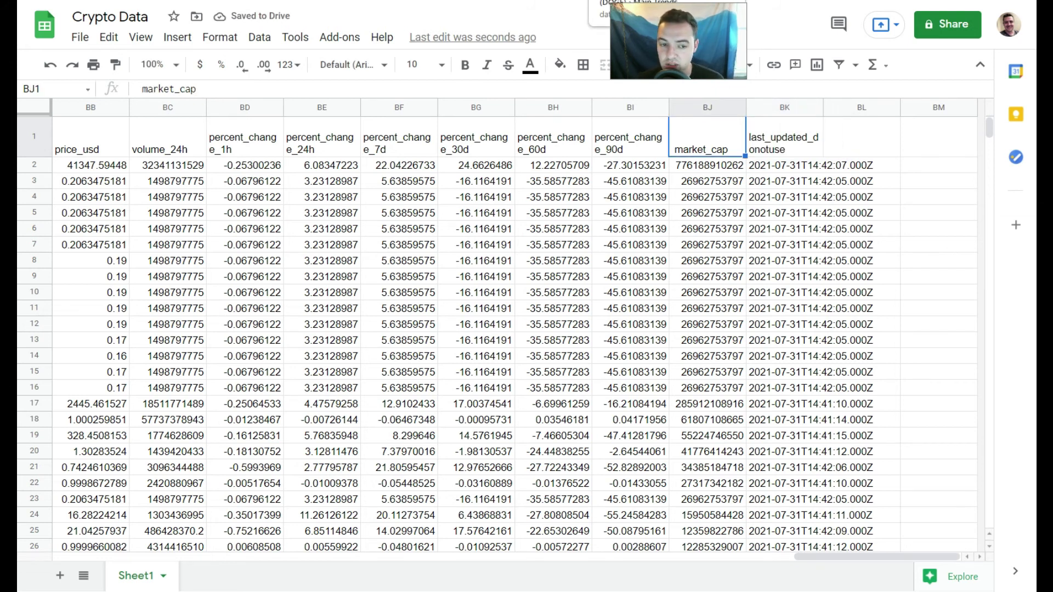
# Switch to the Dogecoin Market Data Dashboard in Data Studio and look through the bar chart's available fields
pyautogui.click(631, 3)
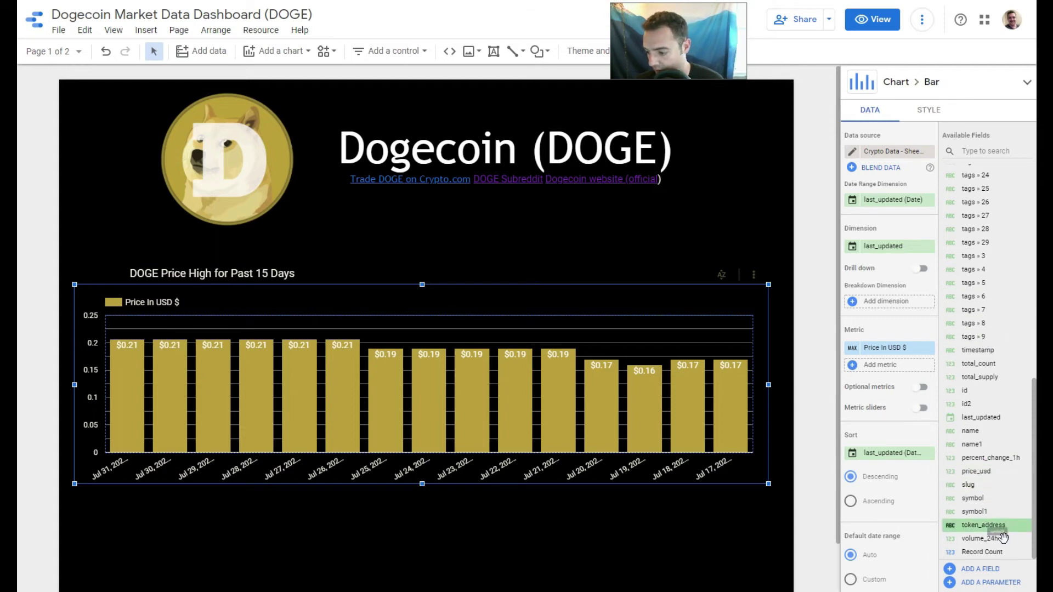
pyautogui.scroll(1, 1008, 247)
pyautogui.scroll(2, 1009, 247)
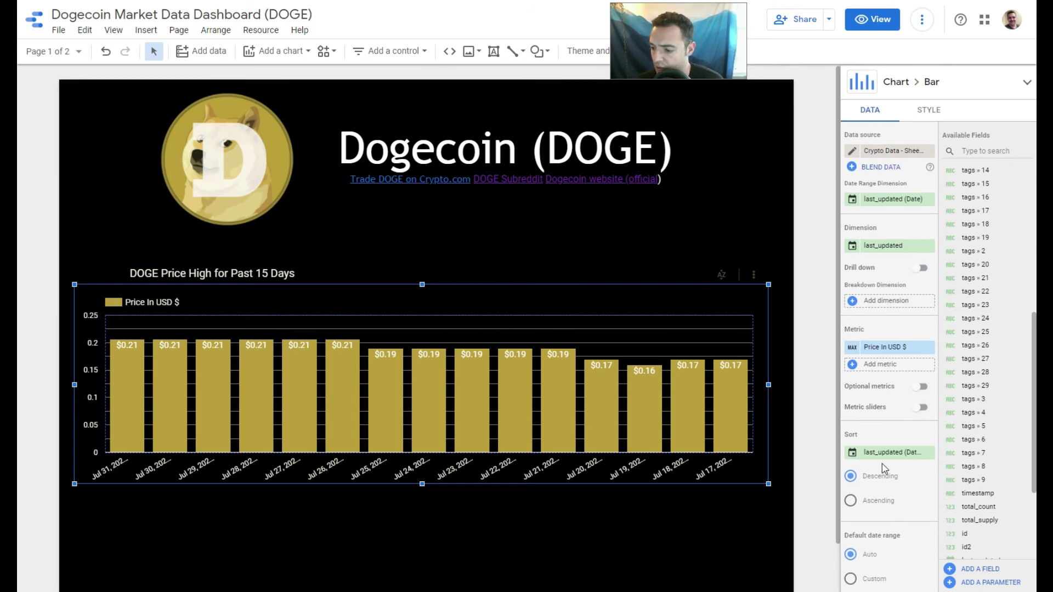
# Set the bar chart's sort by last_updated to Ascending and deselect the chart
pyautogui.scroll(-2, 882, 463)
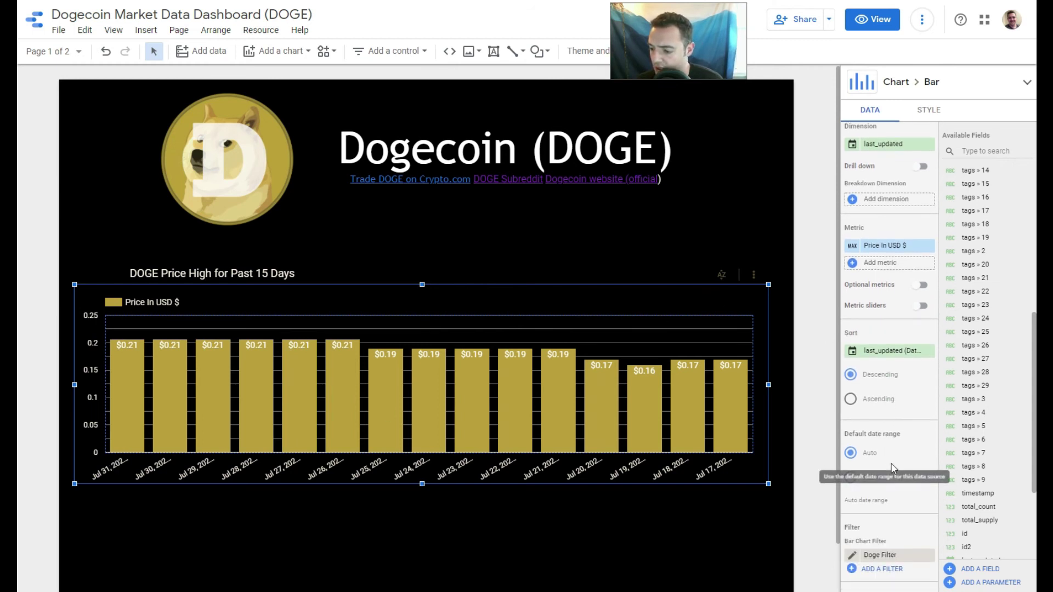
pyautogui.click(857, 400)
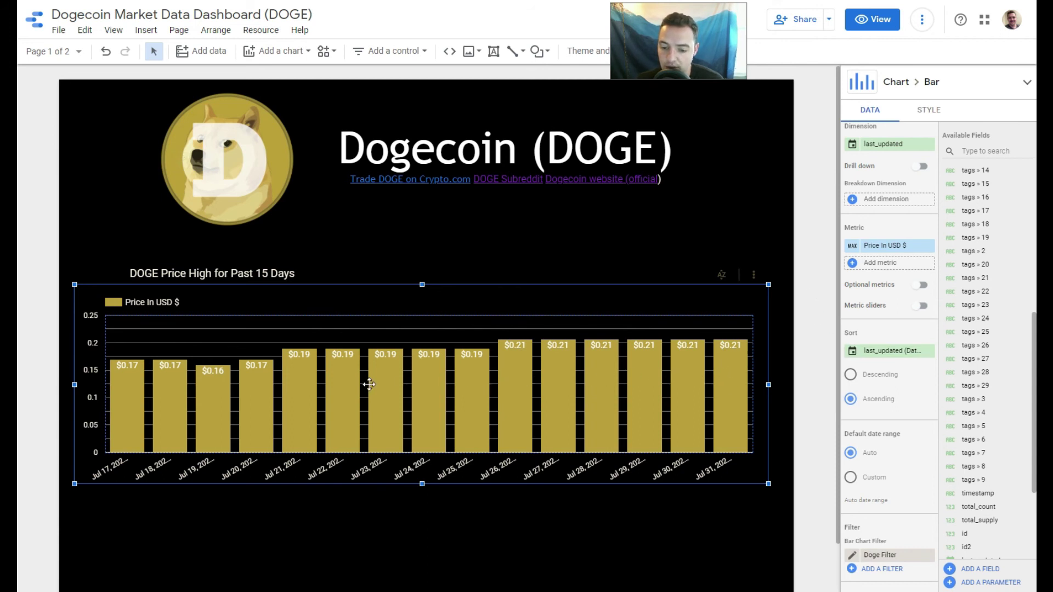
pyautogui.click(830, 248)
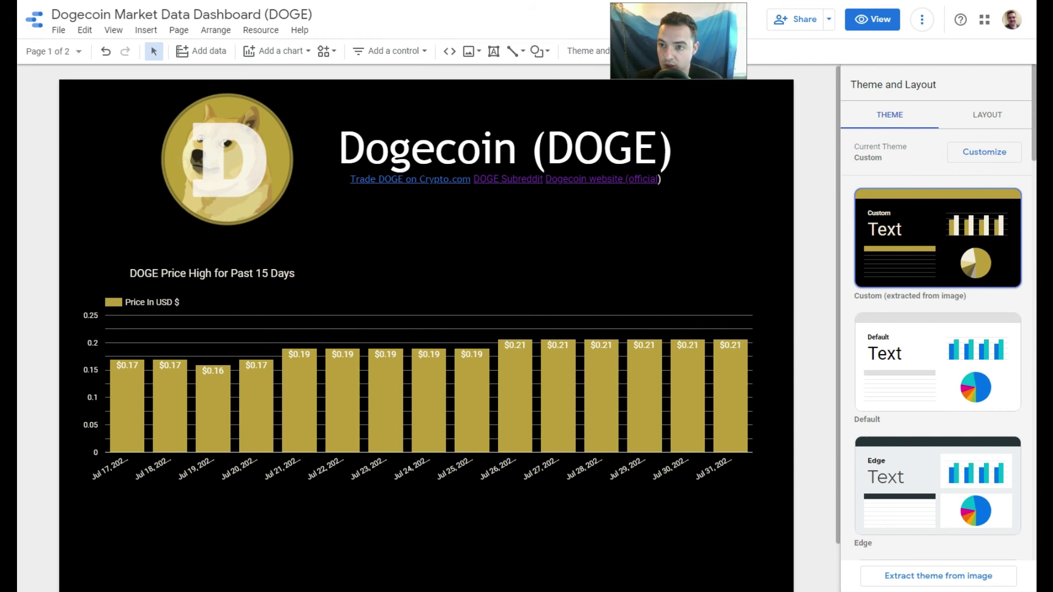
# Switch to the Crypto Data Google Sheet and look through its scripting, macro and API Connector add-on options
pyautogui.hotkey('ctrl', 'Tab')
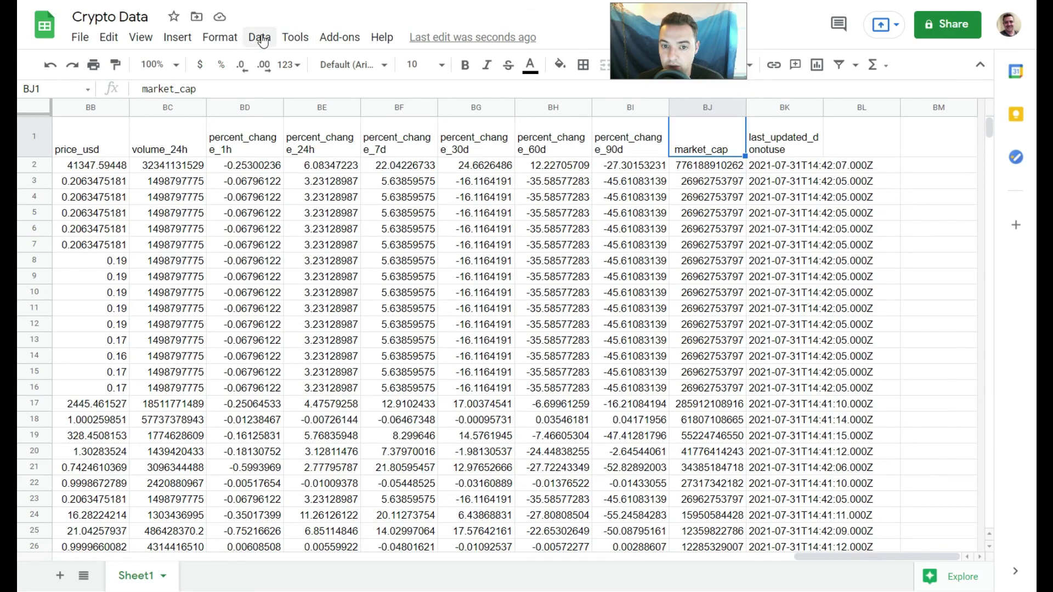
pyautogui.click(295, 37)
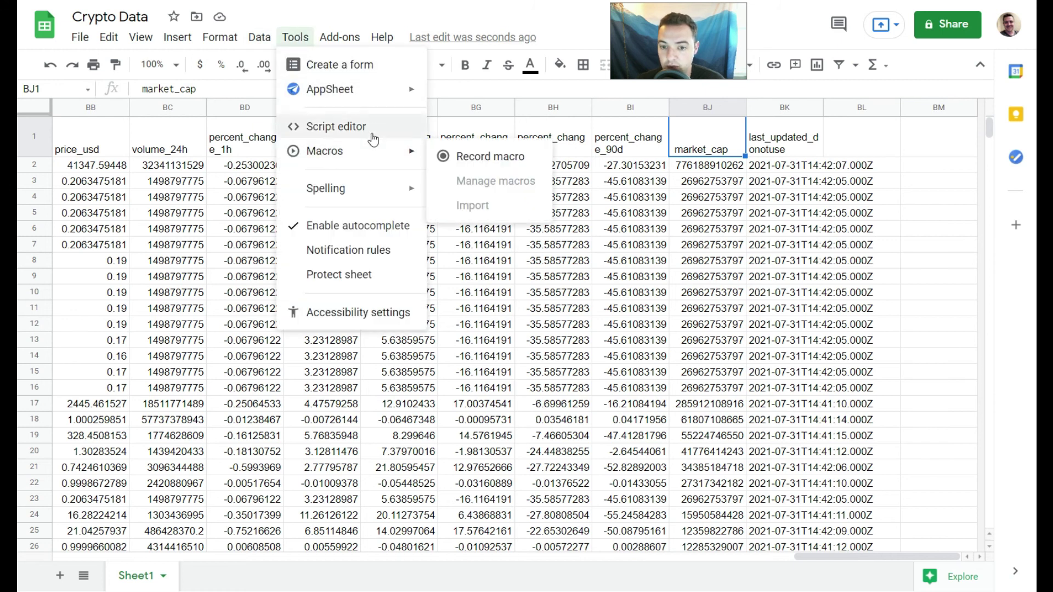
pyautogui.click(340, 37)
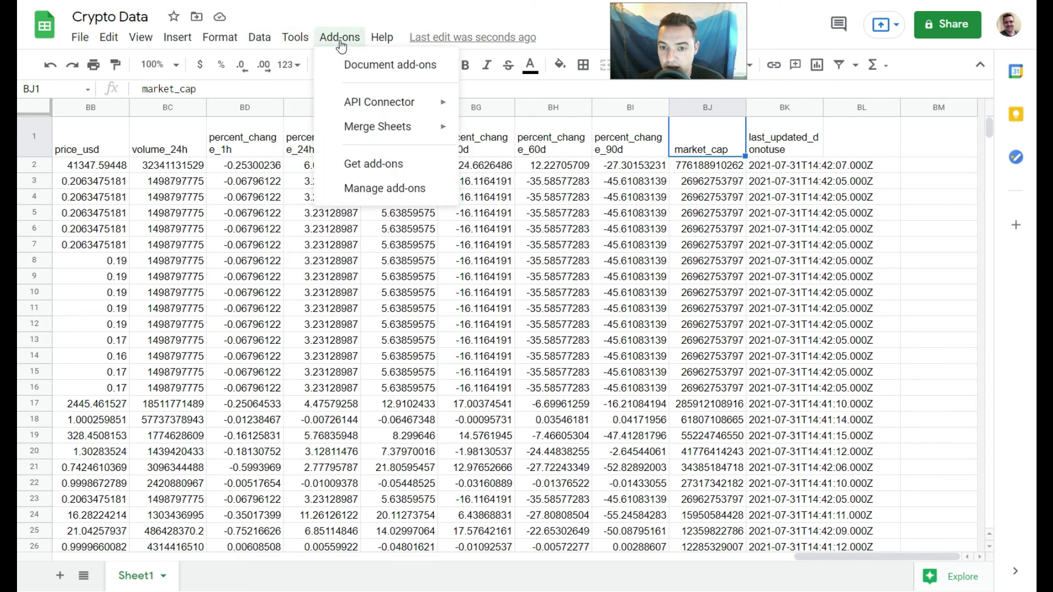
pyautogui.moveTo(417, 103)
pyautogui.click(521, 108)
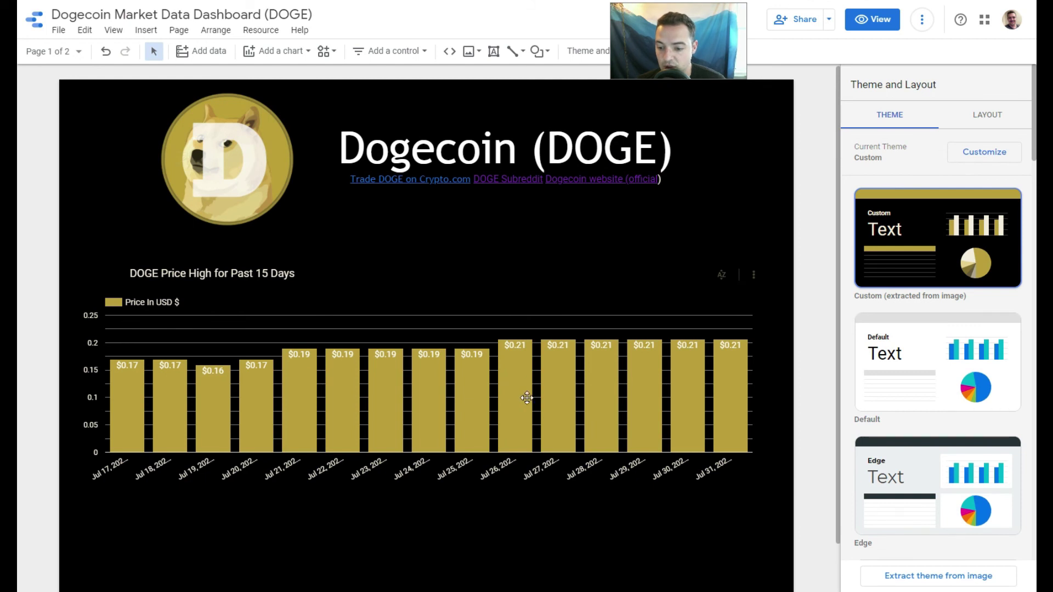
# Select the bar chart in the Data Studio dashboard and try Date Hour as its last_updated dimension's type
pyautogui.click(572, 378)
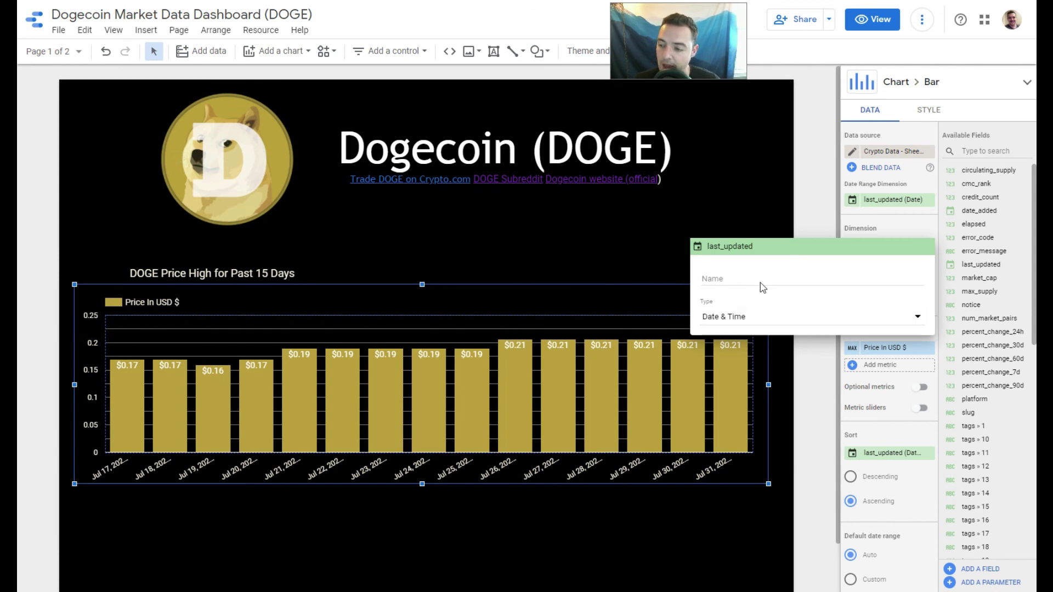
pyautogui.click(887, 215)
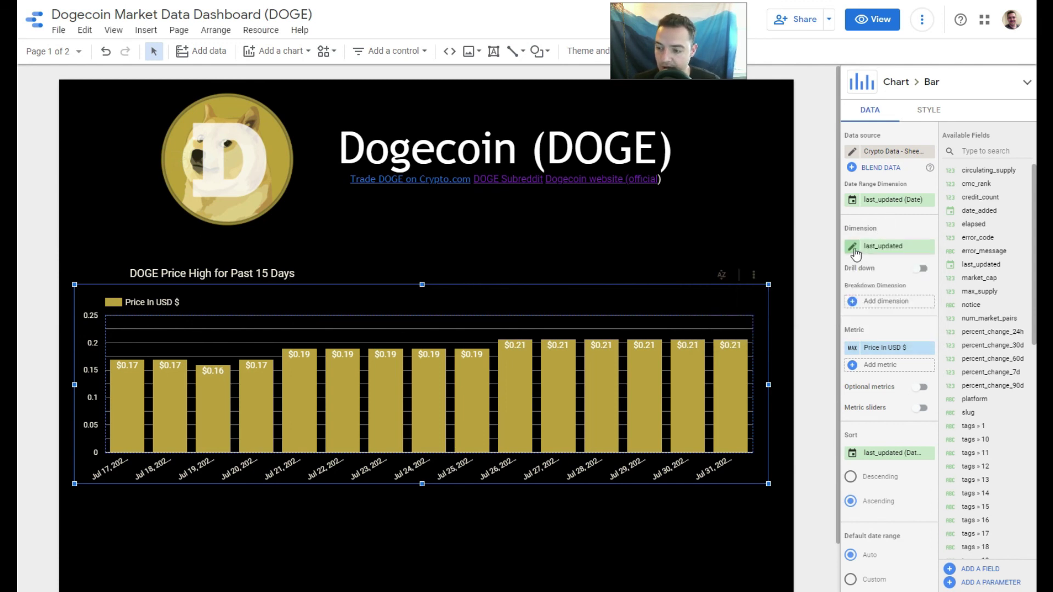
pyautogui.click(854, 247)
pyautogui.click(796, 319)
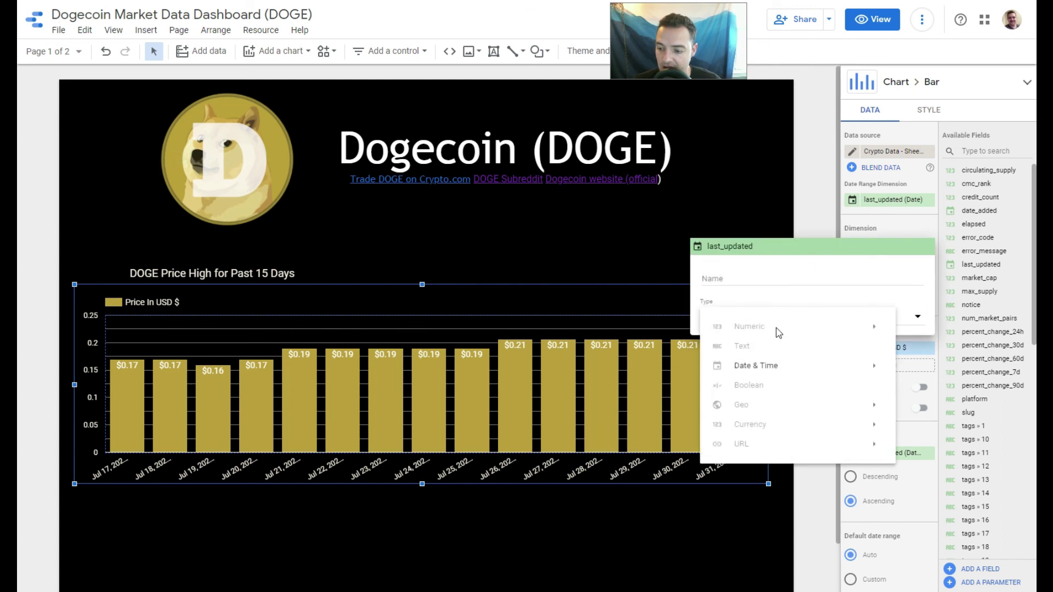
pyautogui.moveTo(760, 366)
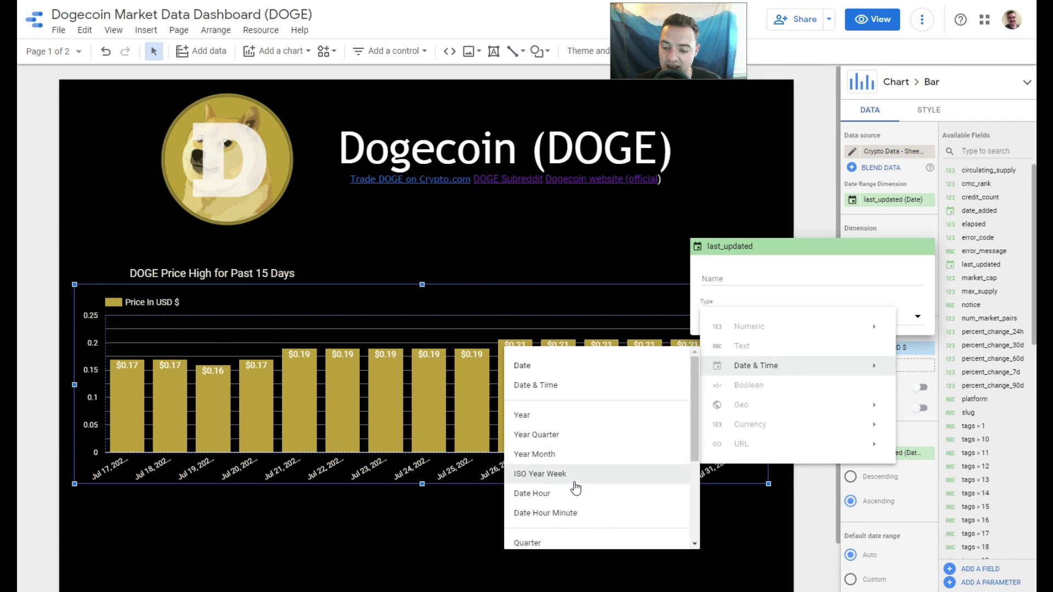
pyautogui.scroll(-1, 586, 500)
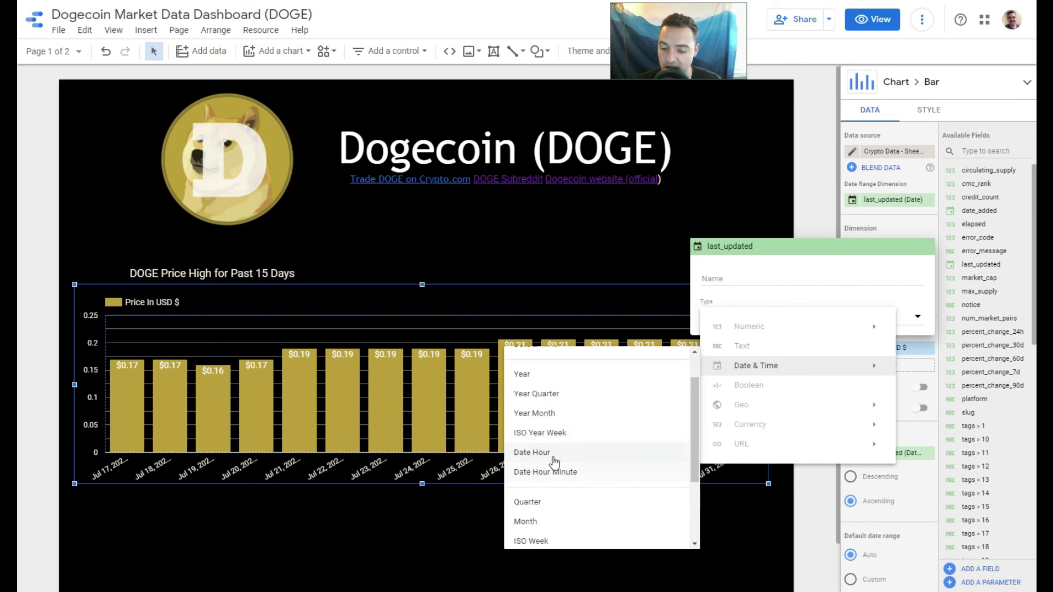
pyautogui.click(554, 462)
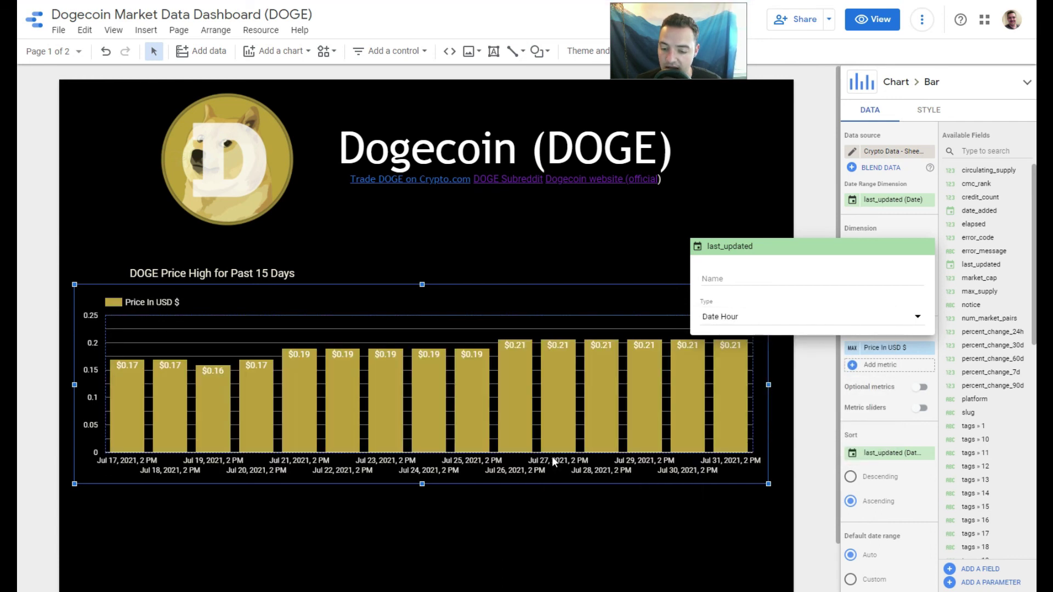
# Try Day of Week as the type of the chart's last_updated dimension
pyautogui.click(770, 315)
pyautogui.scroll(-2, 600, 461)
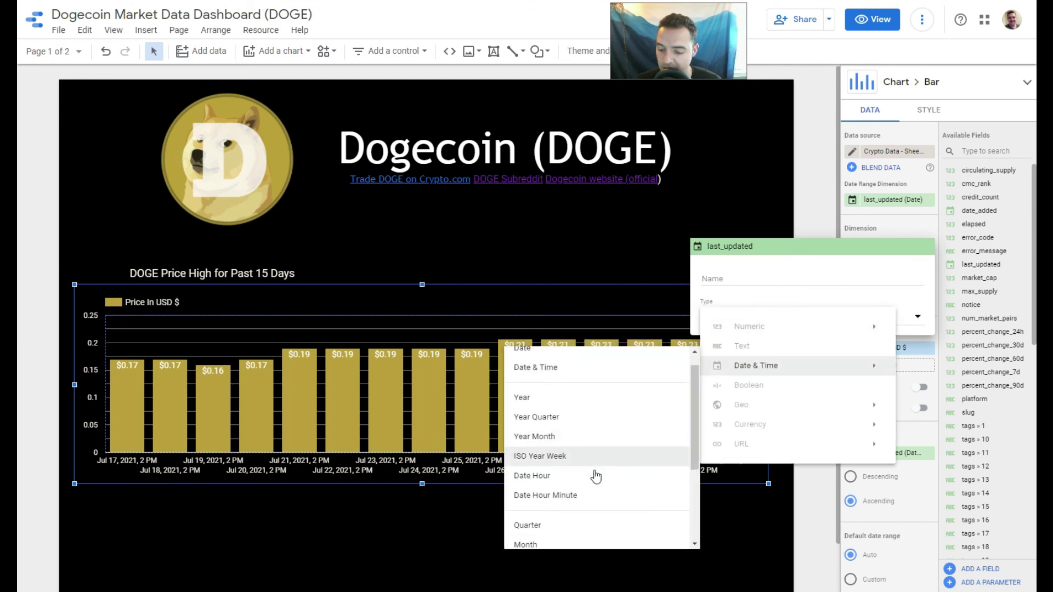
pyautogui.scroll(-1, 597, 477)
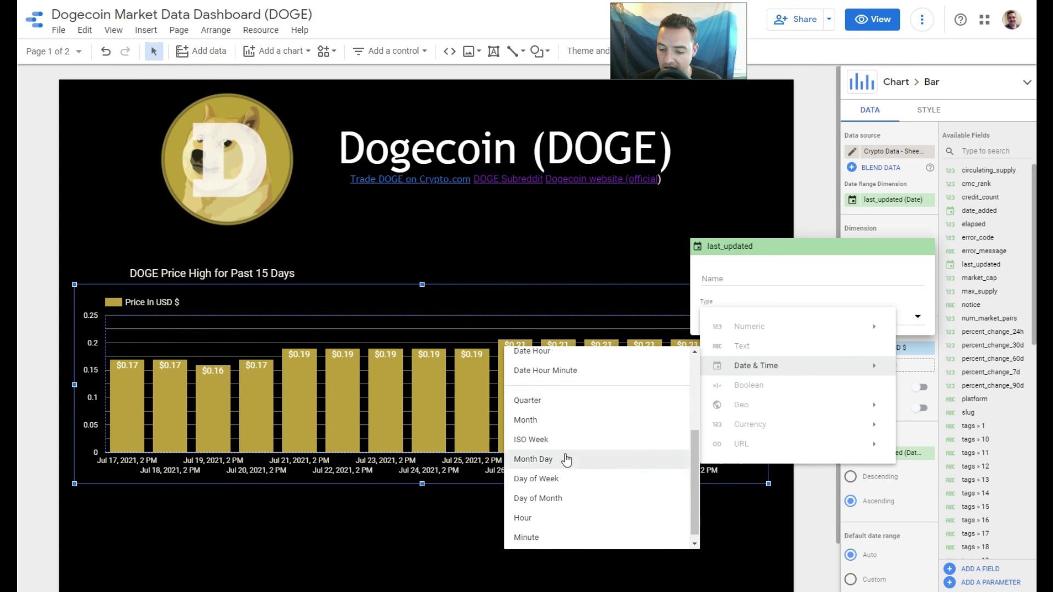
pyautogui.click(568, 489)
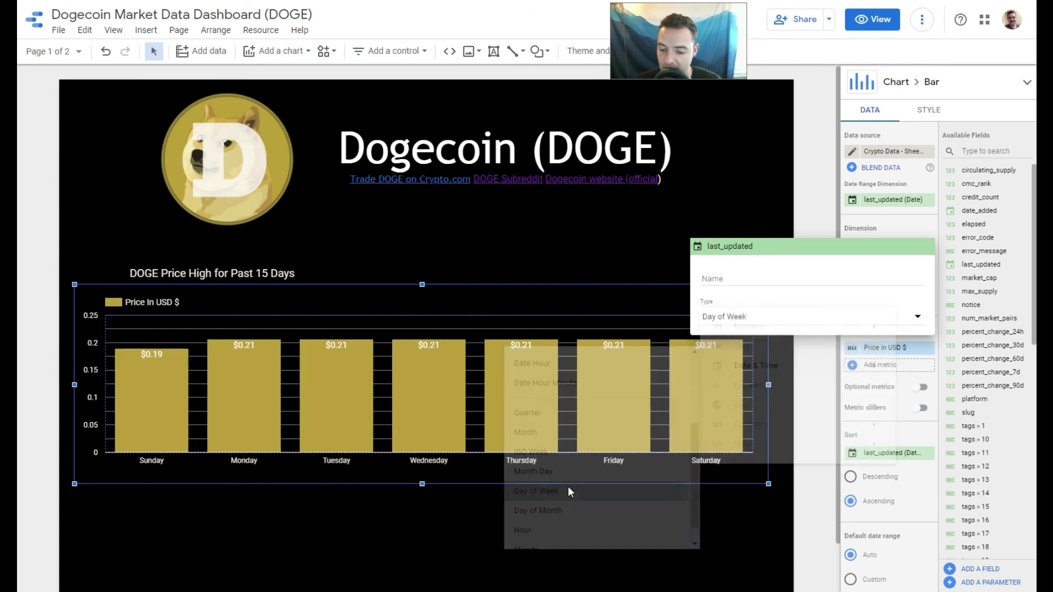
# Try ISO Week as the type of the chart's last_updated dimension
pyautogui.click(877, 321)
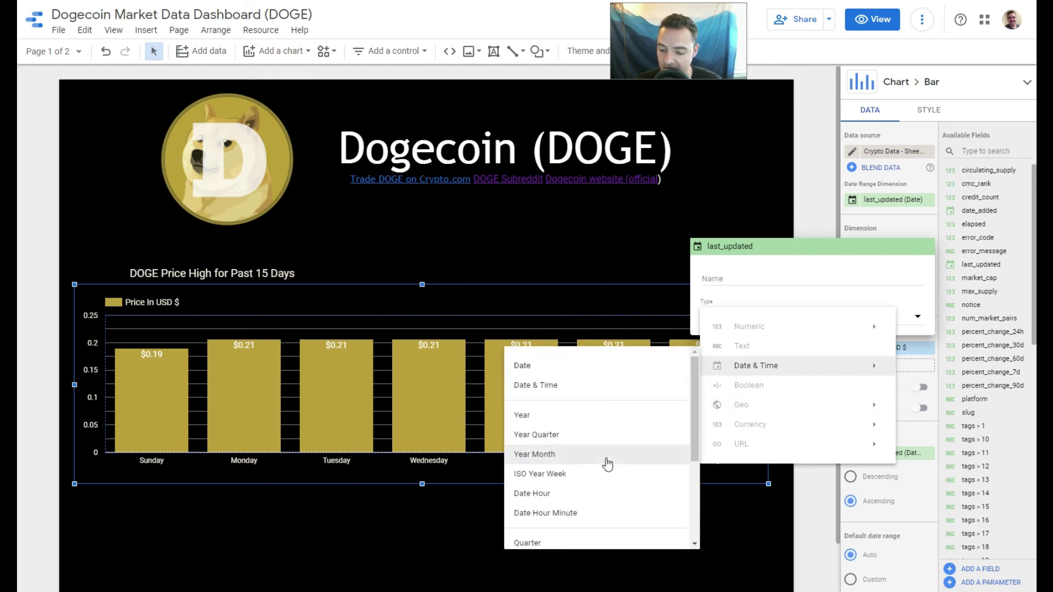
pyautogui.scroll(-3, 607, 461)
pyautogui.scroll(-1, 607, 467)
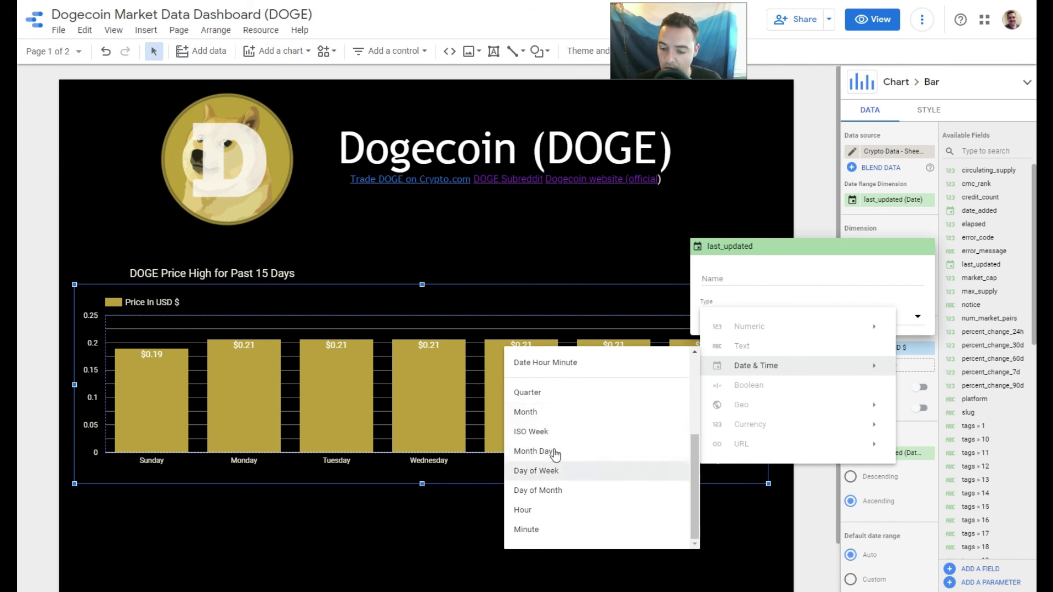
pyautogui.click(559, 432)
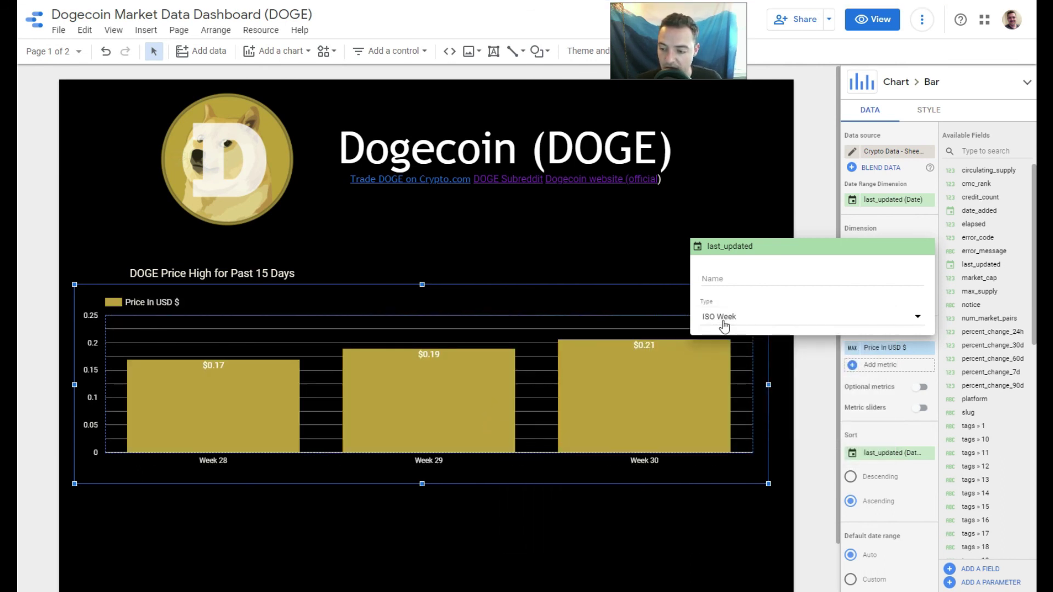
# Try Year as the last_updated dimension's type and set it back to Date & Time
pyautogui.click(735, 318)
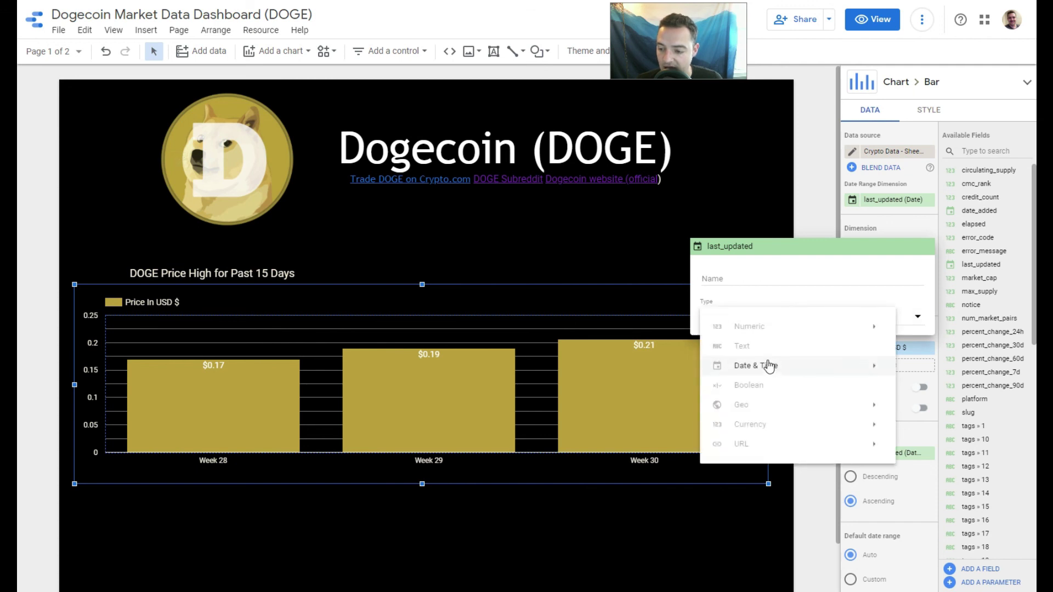
pyautogui.moveTo(767, 365)
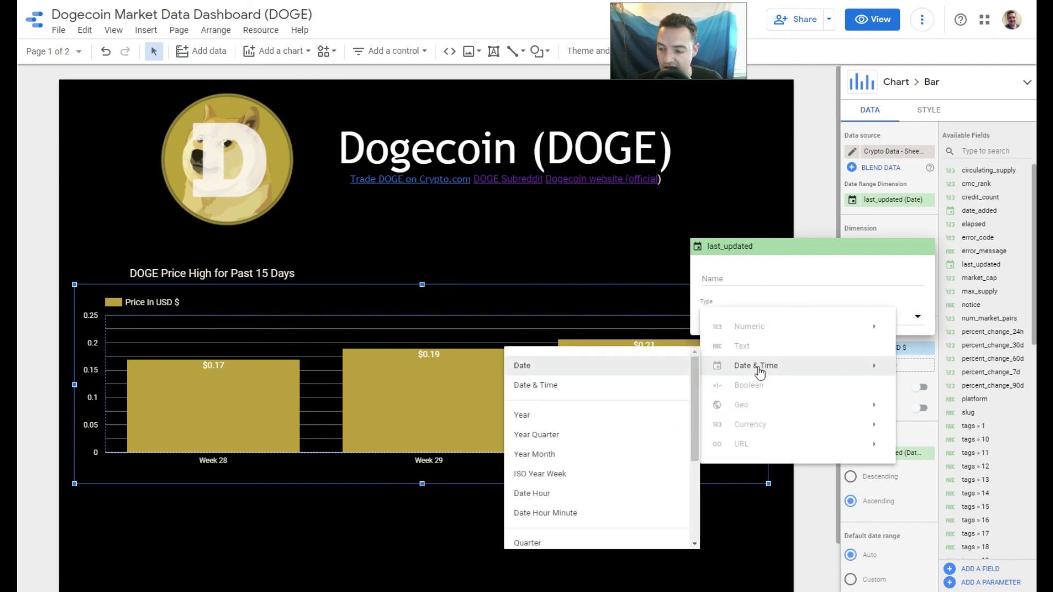
pyautogui.click(576, 416)
pyautogui.click(790, 318)
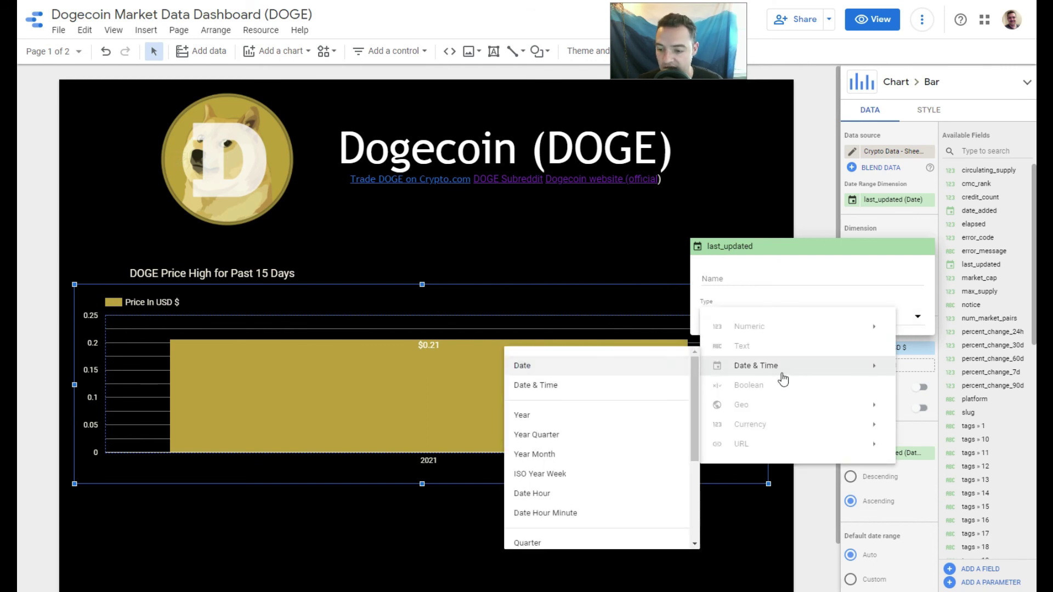
pyautogui.moveTo(768, 373)
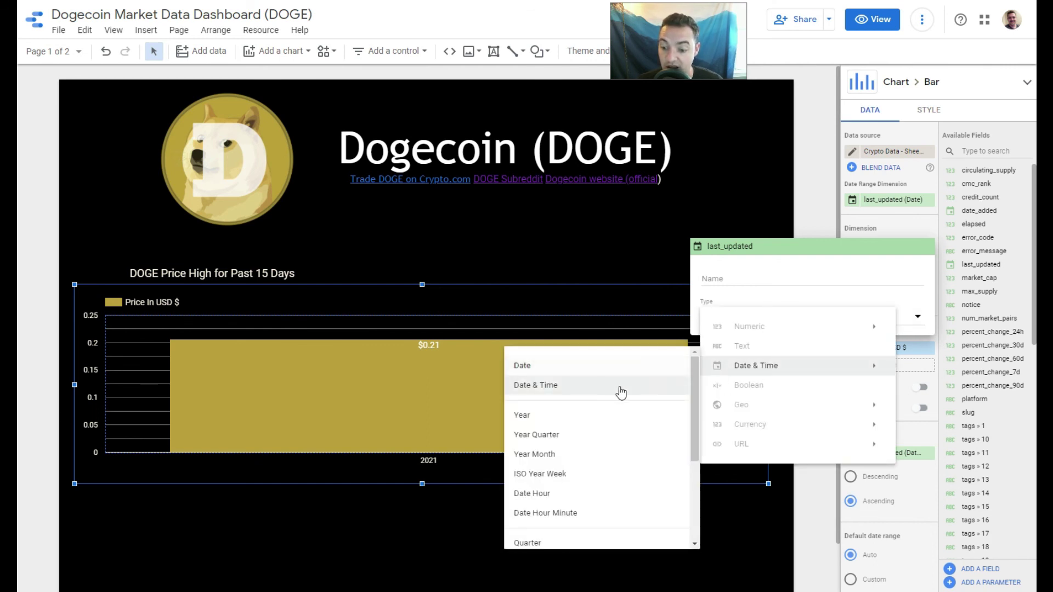
pyautogui.click(620, 391)
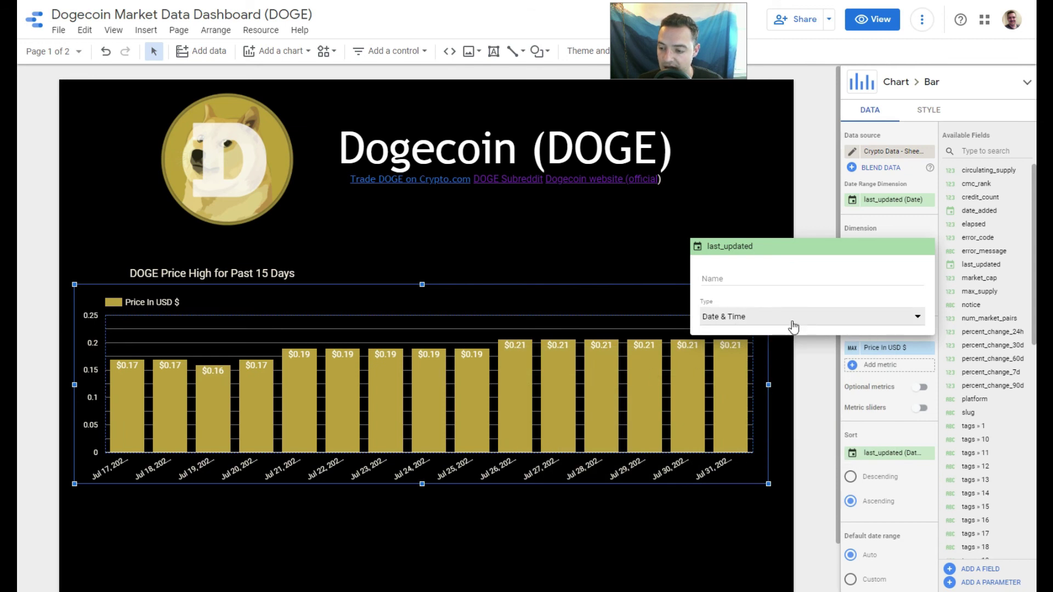
# Set the type of the chart's last_updated dimension to Month Day
pyautogui.click(790, 321)
pyautogui.moveTo(763, 365)
pyautogui.scroll(-2, 593, 443)
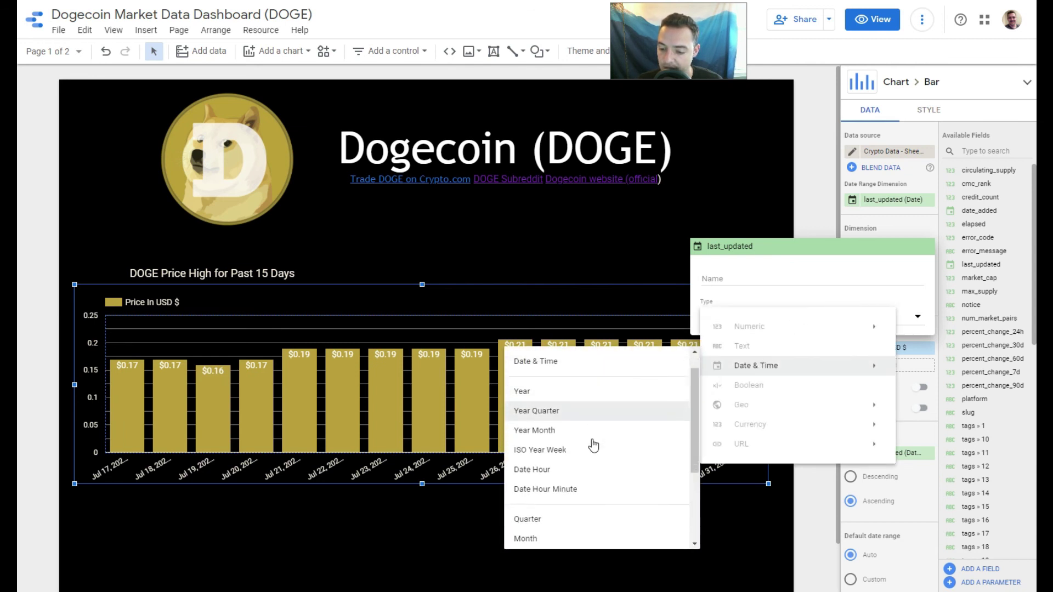
pyautogui.scroll(-1, 593, 443)
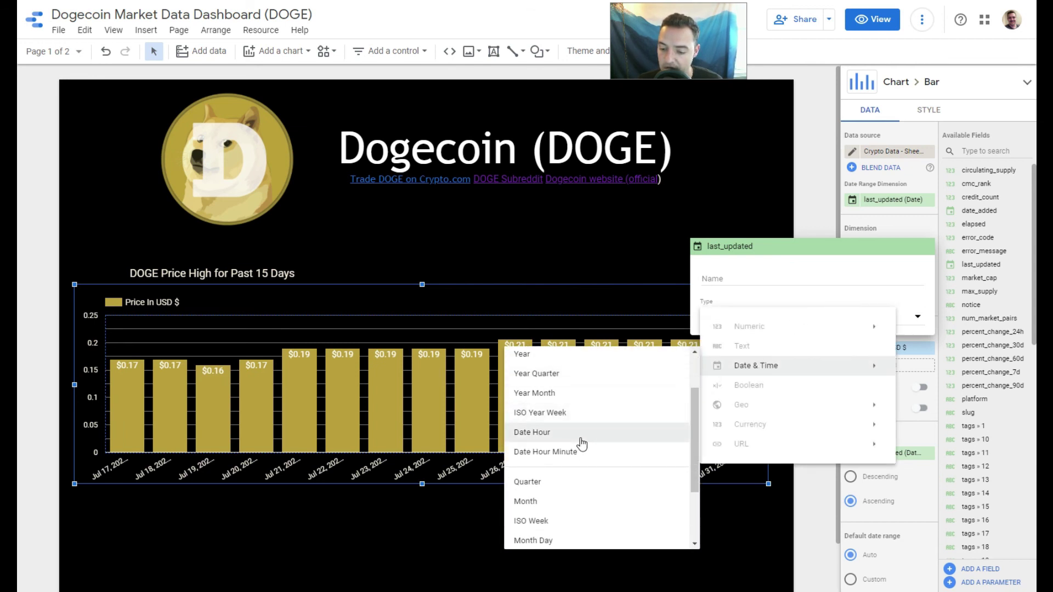
pyautogui.scroll(-4, 582, 444)
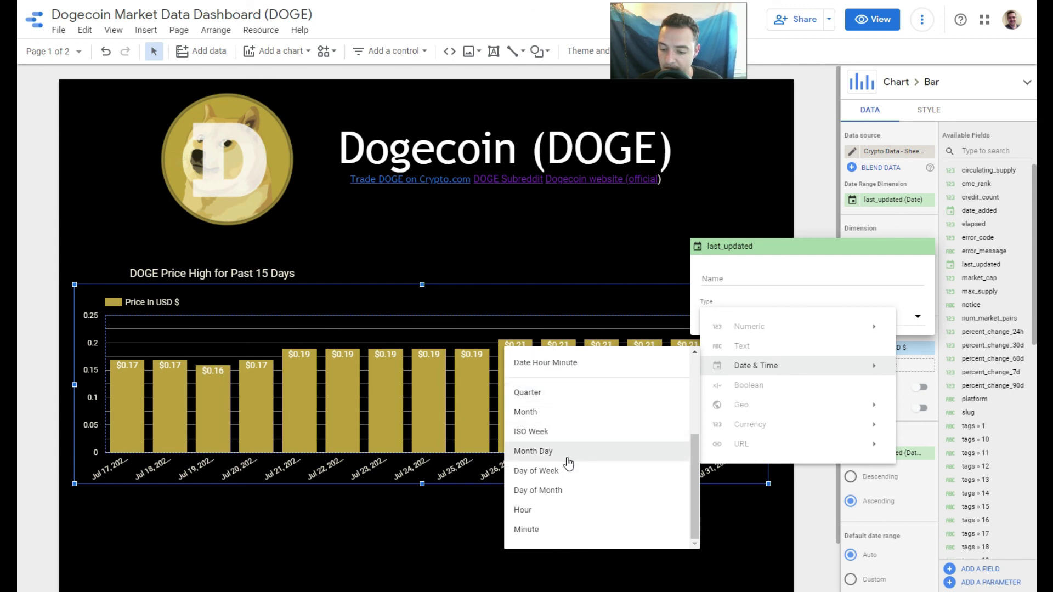
pyautogui.click(574, 450)
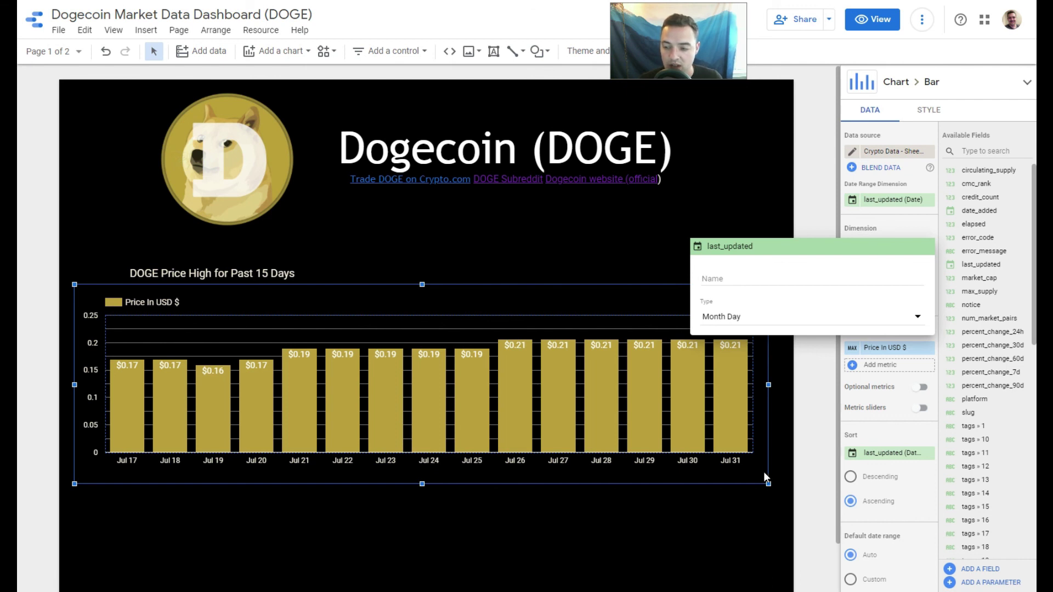
# Left-align the "DOGE Price High for Past 15 Days" title and set its font size to 24px
pyautogui.click(186, 273)
pyautogui.click(203, 274)
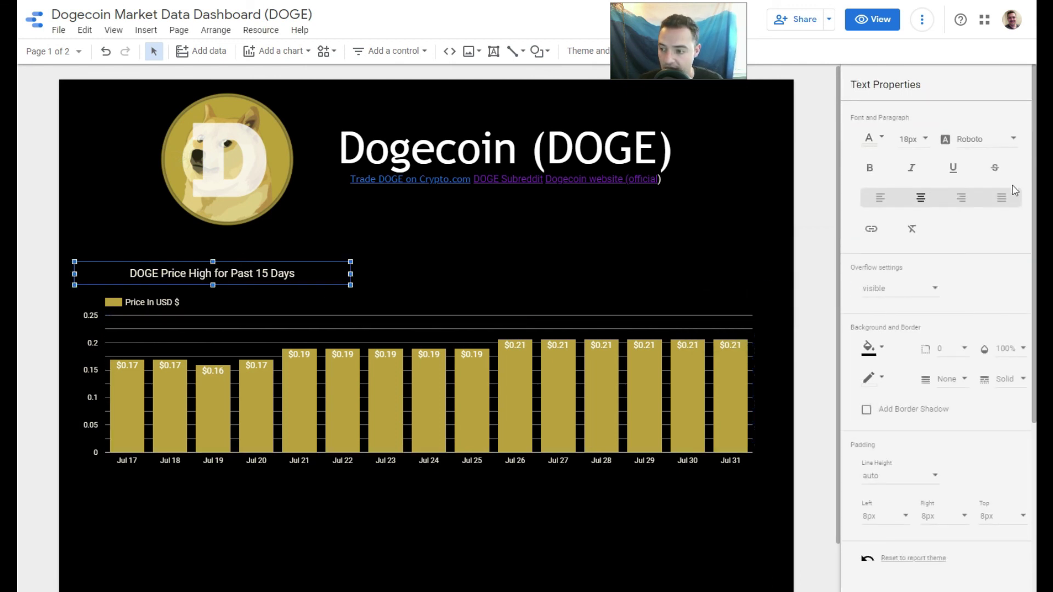
pyautogui.click(880, 198)
pyautogui.click(921, 138)
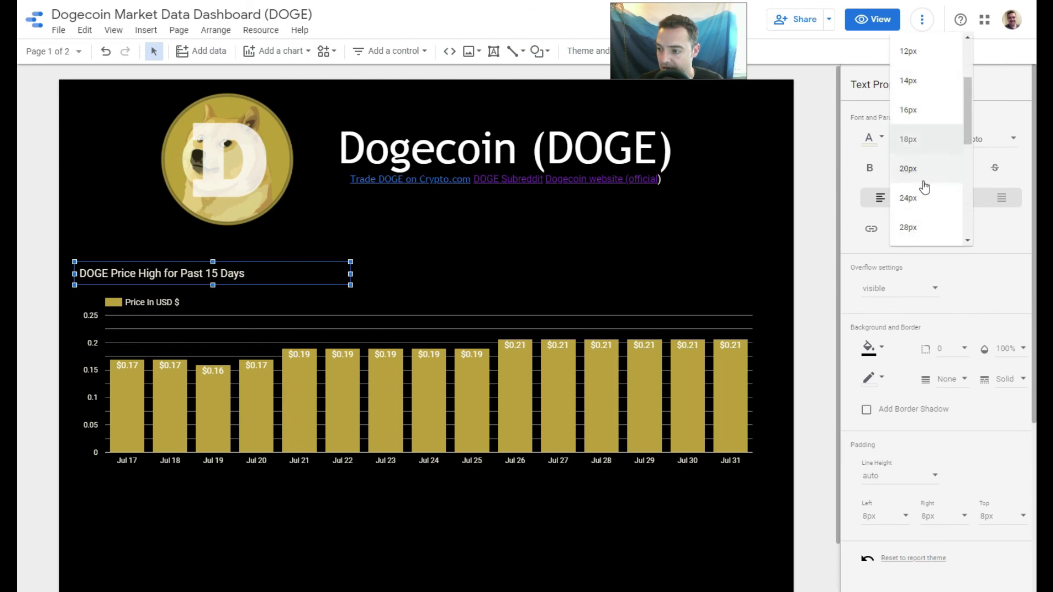
pyautogui.click(924, 198)
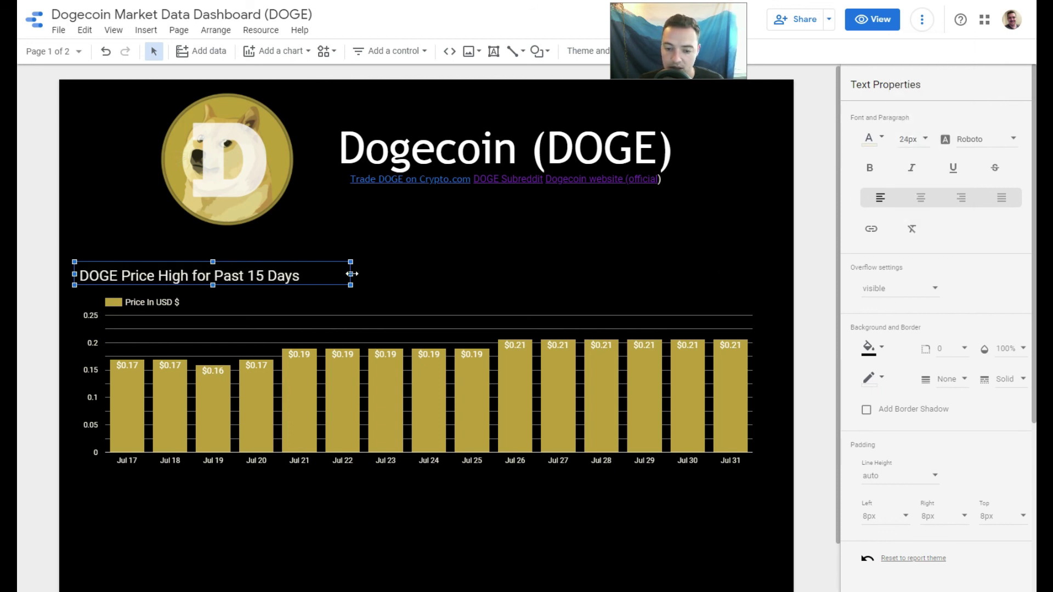
# Widen the chart title's text box slightly, raise it a little above the chart, and deselect it
pyautogui.moveTo(352, 274); pyautogui.dragTo(358, 273)
pyautogui.moveTo(269, 264); pyautogui.dragTo(272, 258)
pyautogui.click(462, 257)
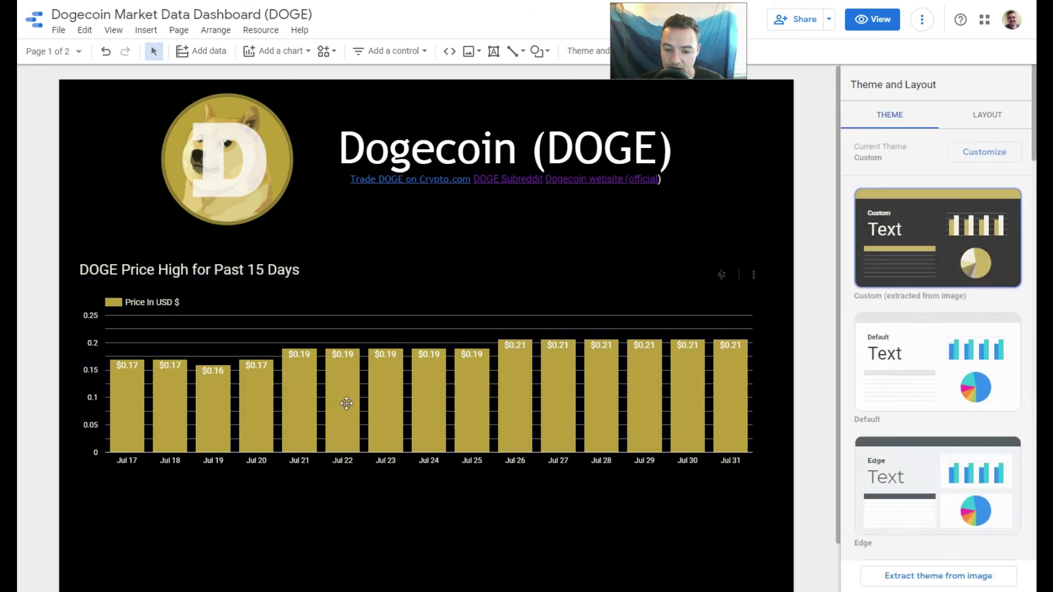